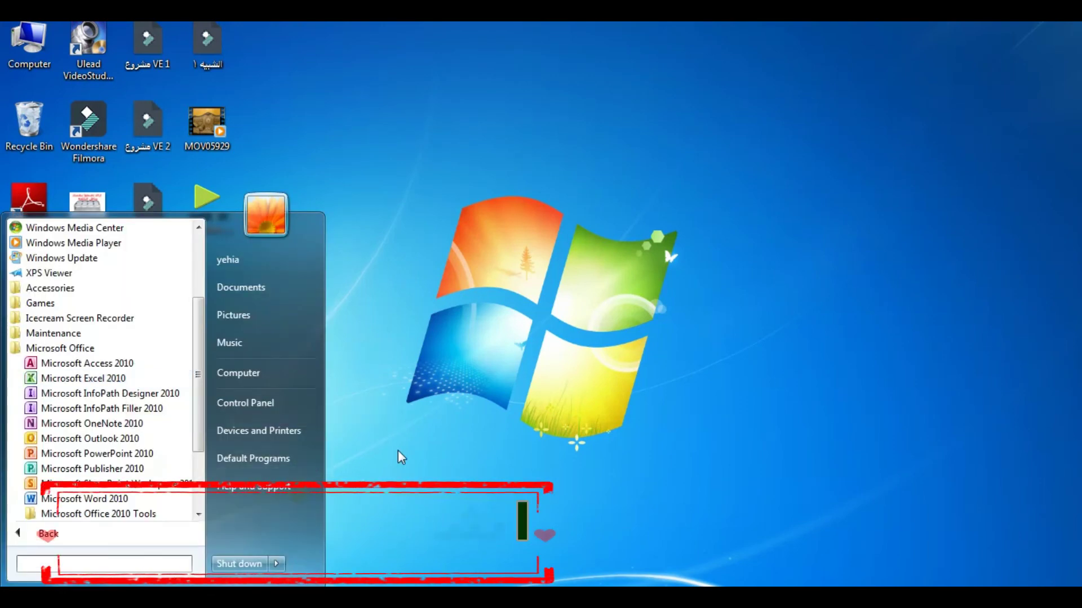
{"action": "left_click", "coordinate": [405, 454]}
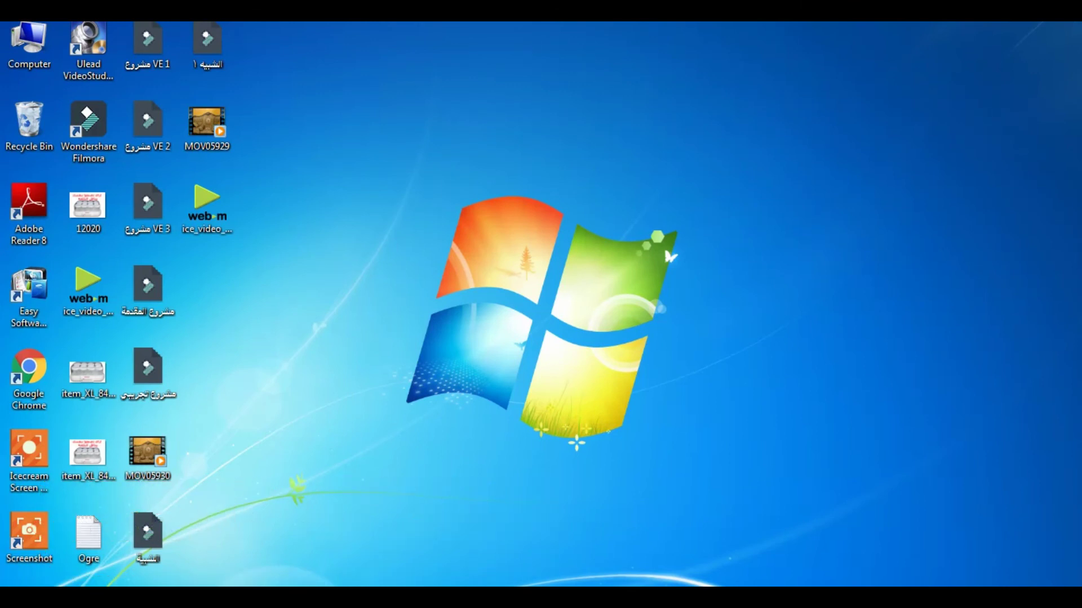
{"action": "left_click", "coordinate": [14, 586]}
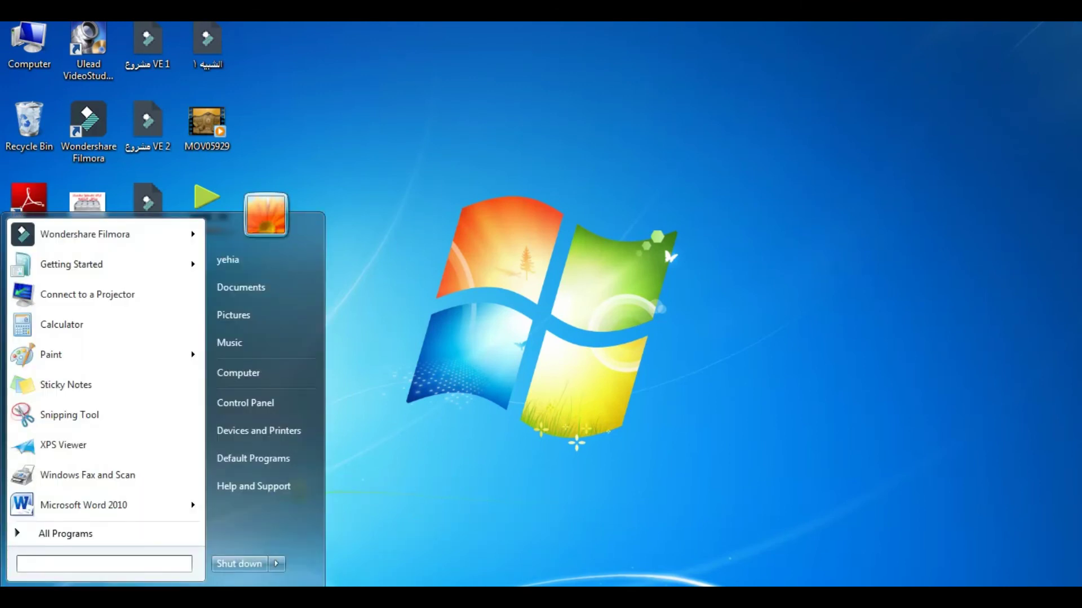
{"action": "left_click", "coordinate": [60, 538]}
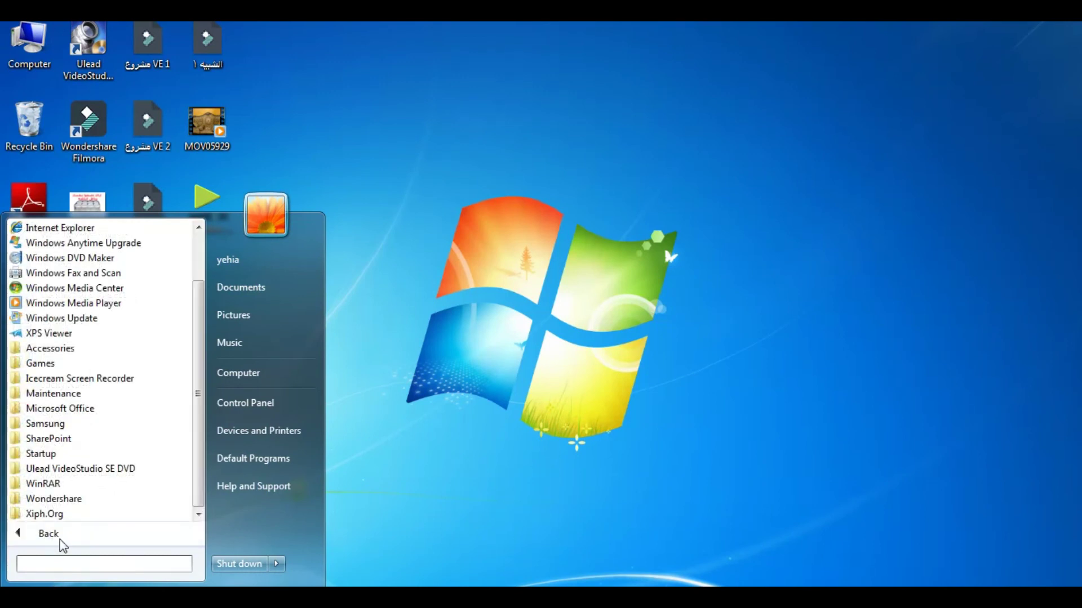
{"action": "left_click", "coordinate": [84, 410]}
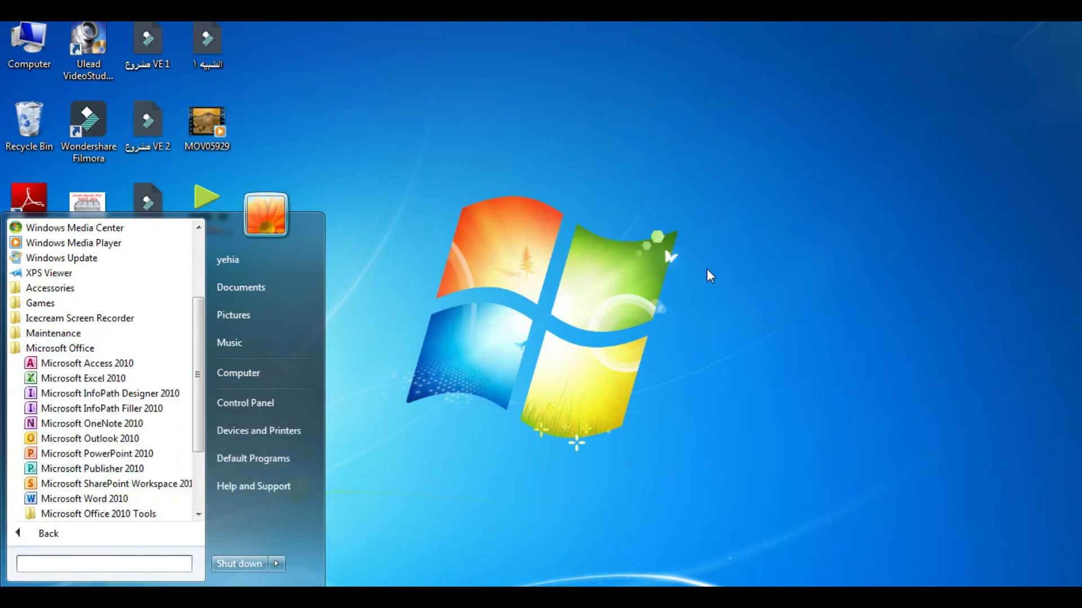
{"action": "left_click", "coordinate": [716, 247]}
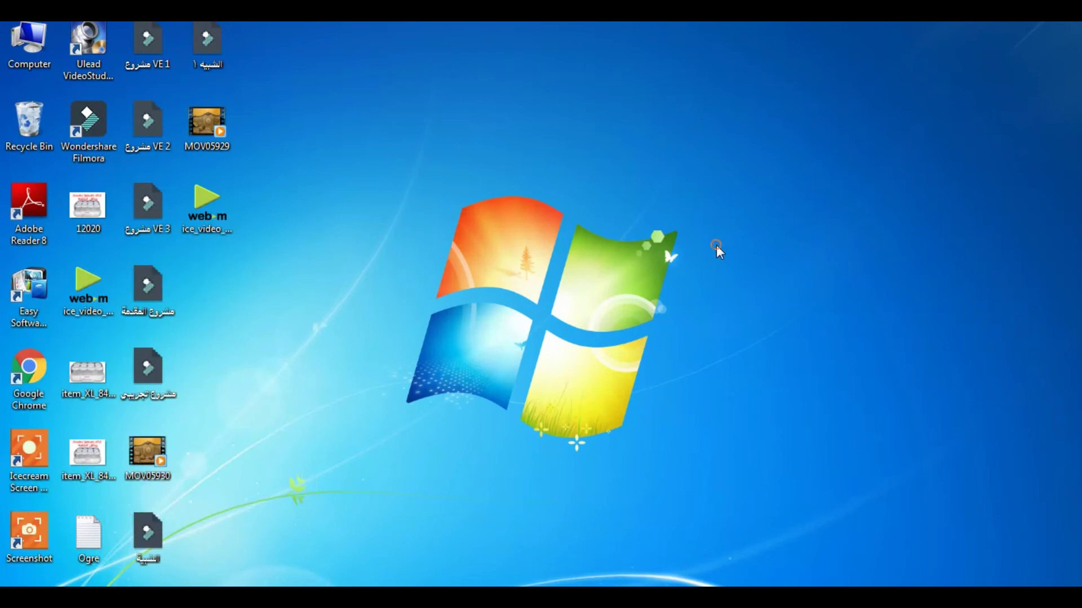
Create a new Microsoft Excel Worksheet on the desktop and name it احصائية شهر نوفمبر
{"action": "right_click", "coordinate": [717, 246]}
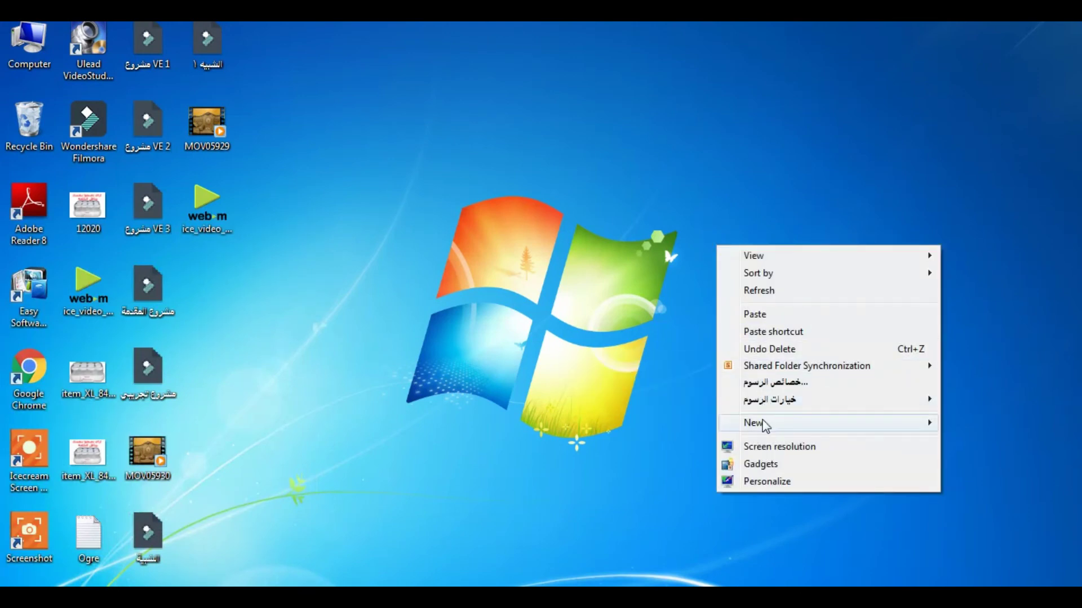
{"action": "mouse_move", "coordinate": [764, 423]}
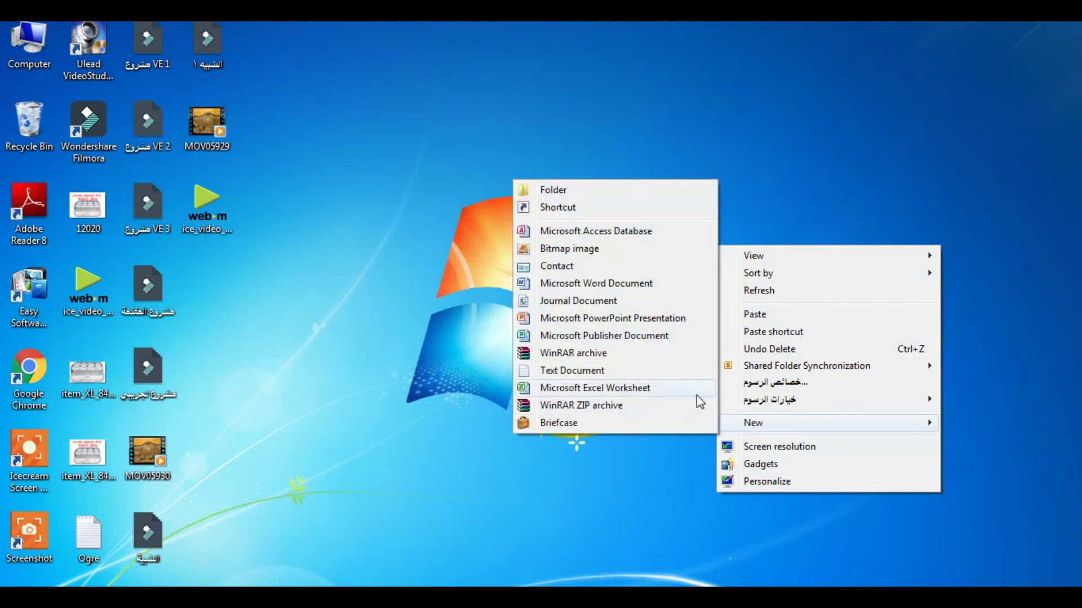
{"action": "left_click", "coordinate": [614, 389]}
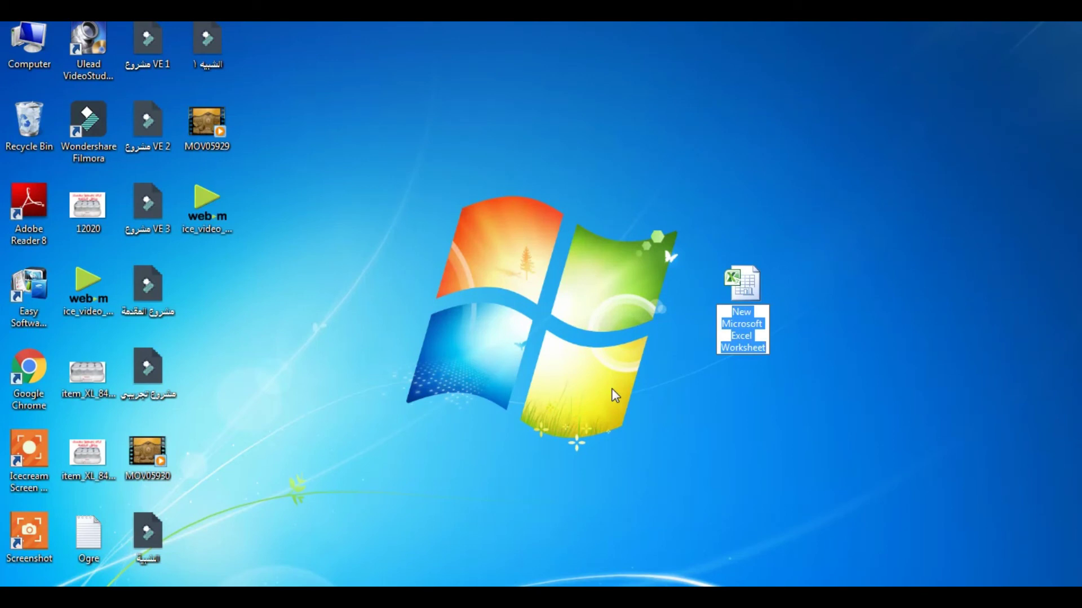
{"action": "type", "text": "احصا"}
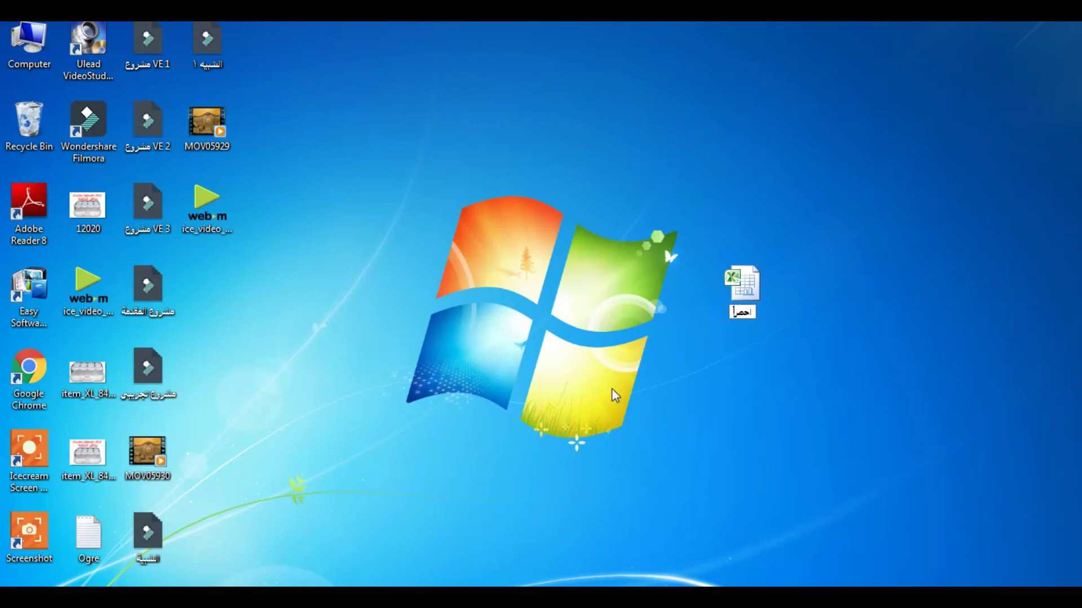
{"action": "type", "text": "ئية شهر نوف"}
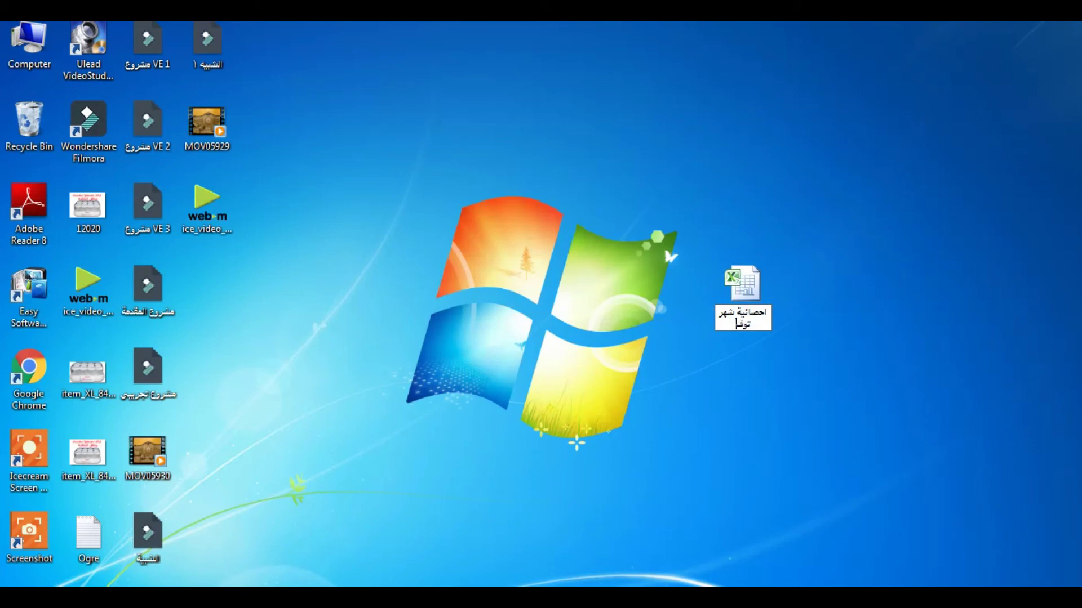
{"action": "type", "text": "مبر"}
{"action": "key", "text": "Return"}
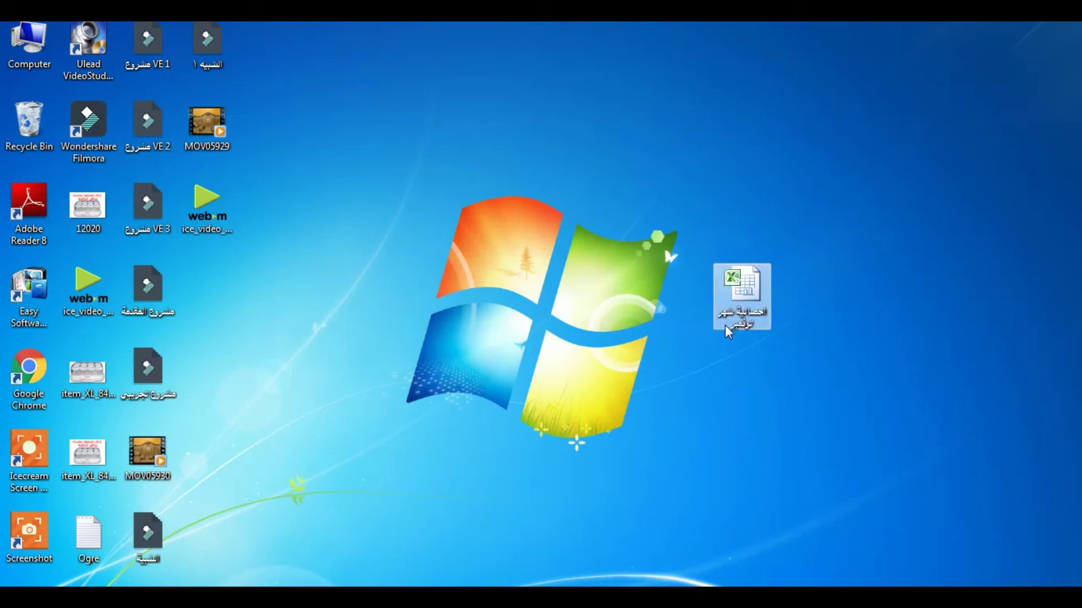
Open the احصائية شهر نوفمبر workbook and switch Sheet1 to a right-to-left layout
{"action": "double_click", "coordinate": [767, 297]}
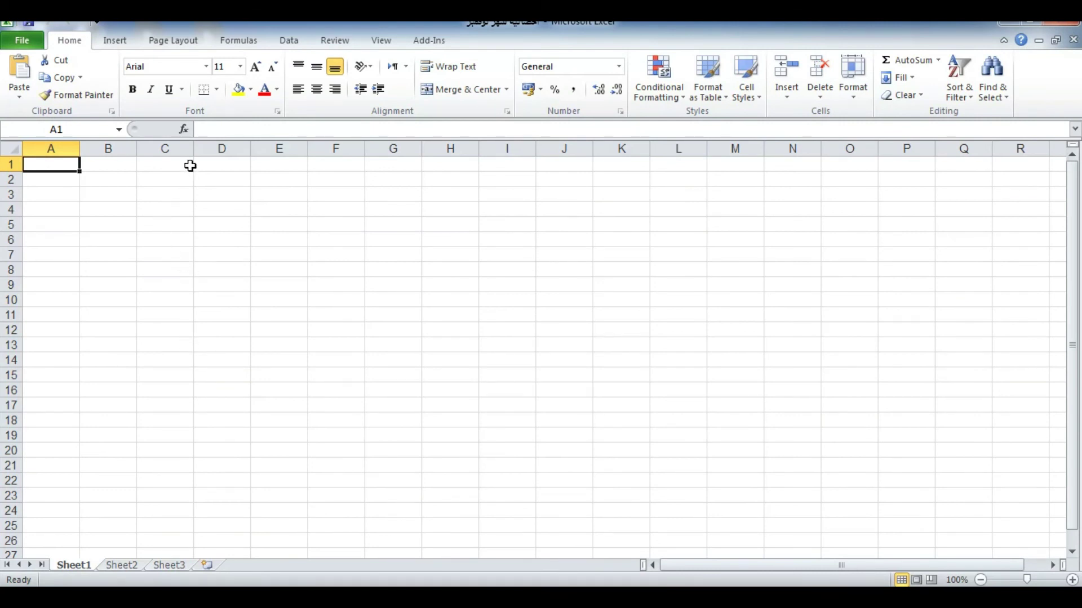
{"action": "left_click", "coordinate": [175, 45]}
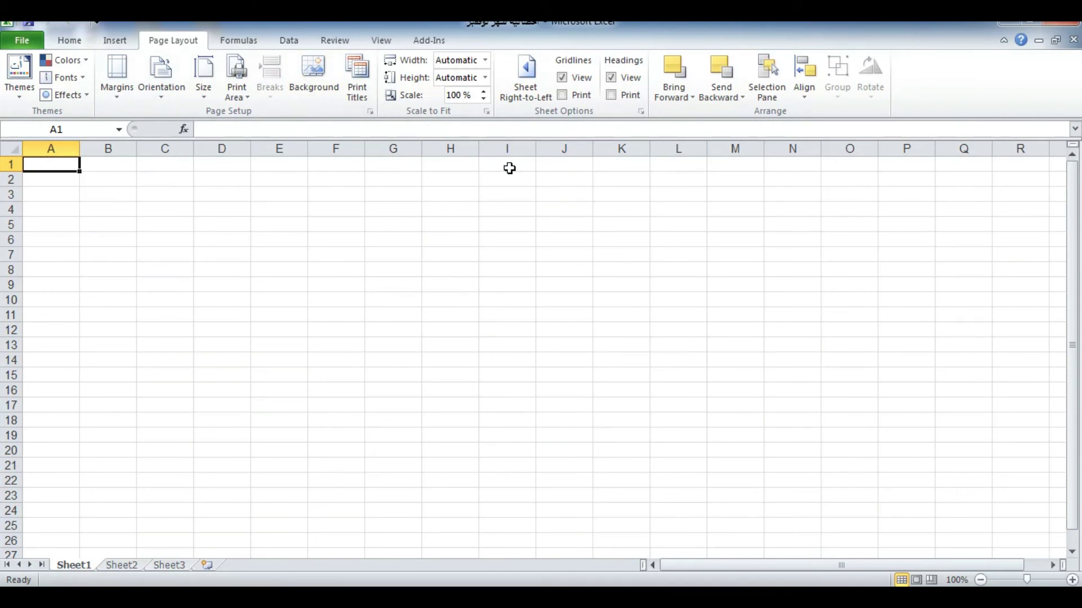
{"action": "left_click", "coordinate": [530, 84]}
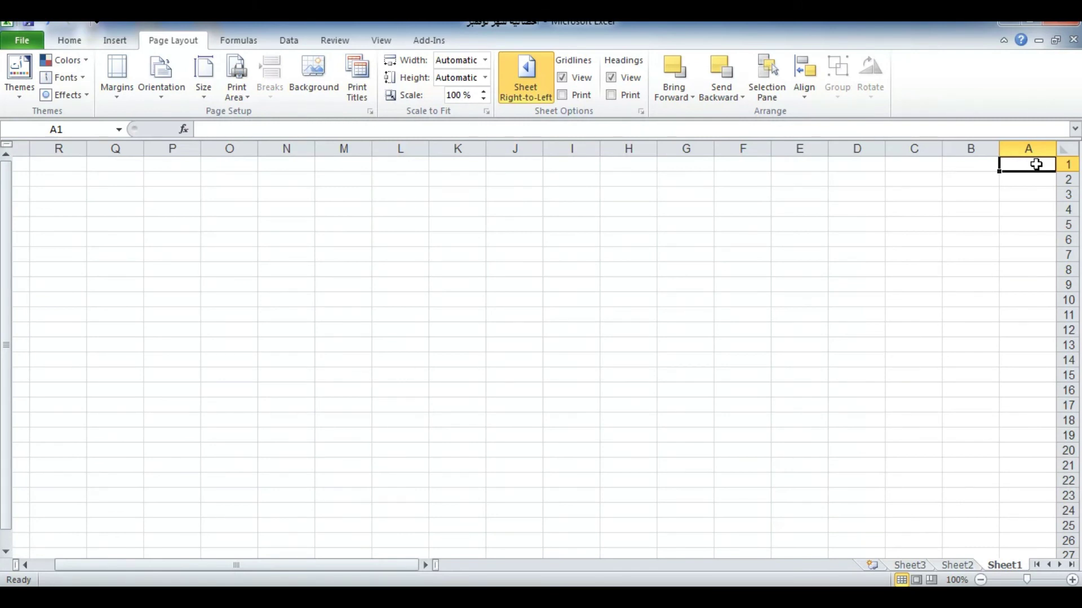
Apply all borders to the range A1:F14 to form the table grid
{"action": "left_click_drag", "start_coordinate": [1007, 164], "coordinate": [738, 368]}
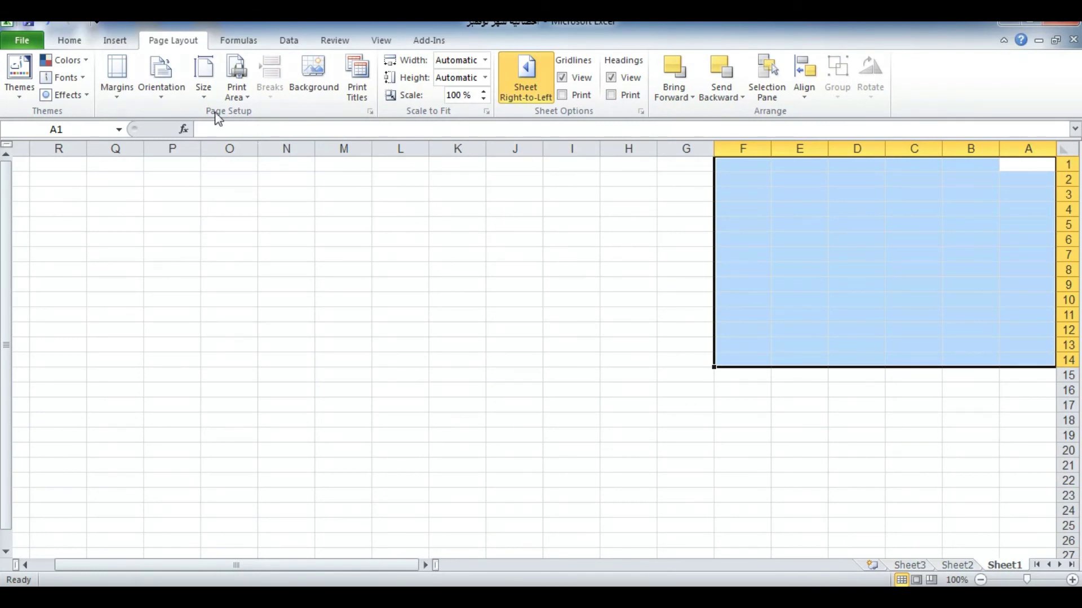
{"action": "left_click", "coordinate": [70, 40]}
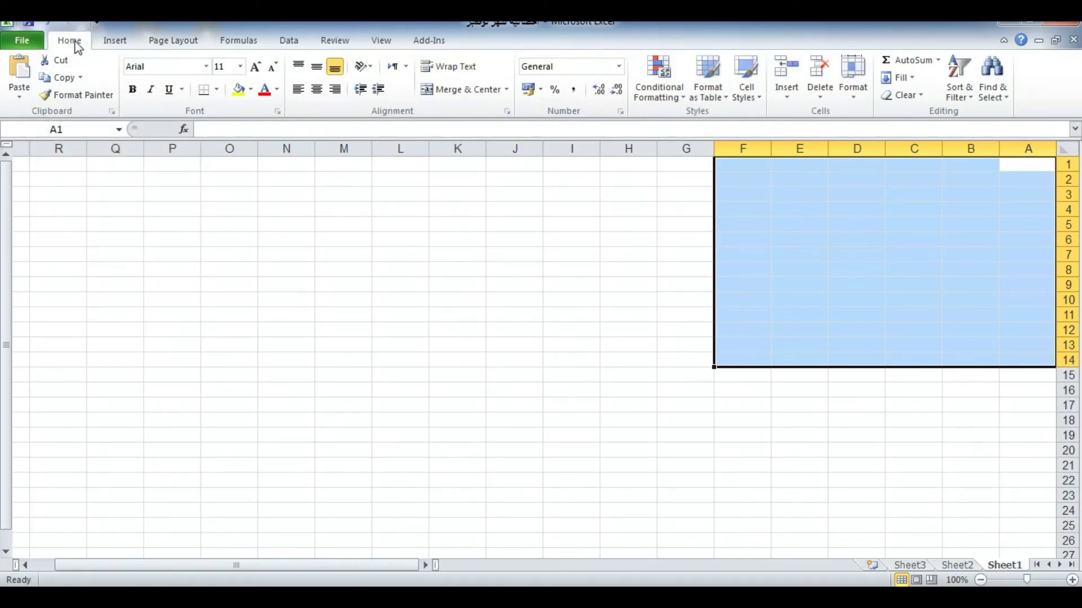
{"action": "left_click", "coordinate": [217, 90]}
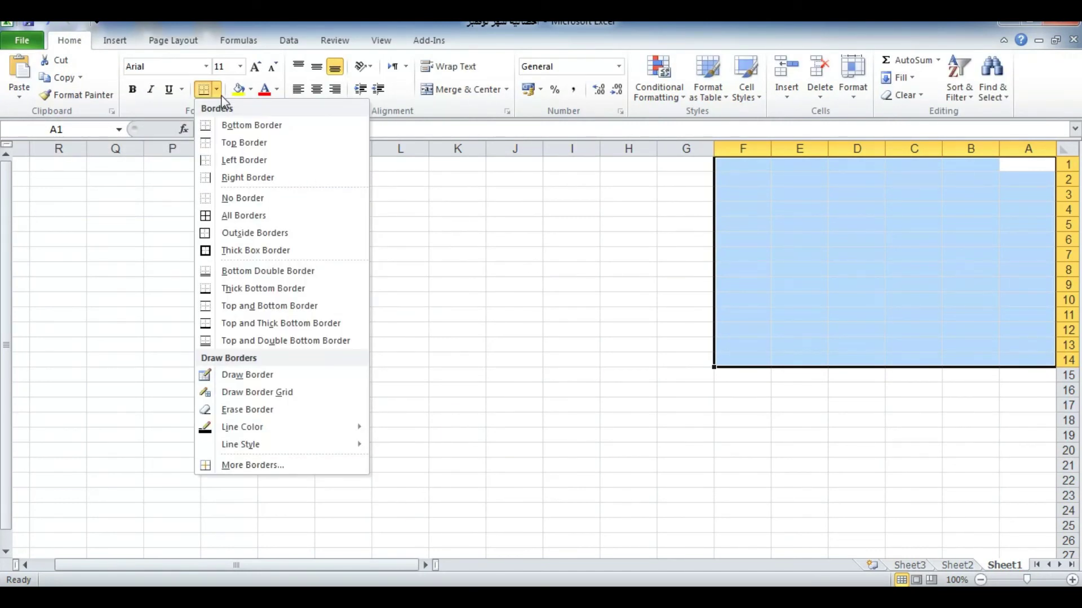
{"action": "left_click", "coordinate": [223, 220]}
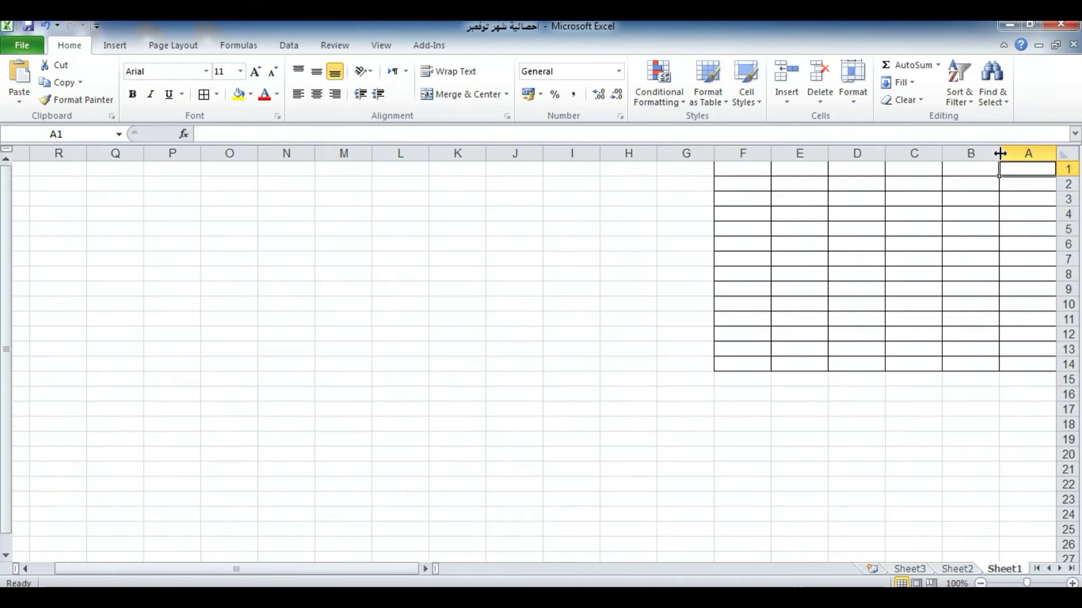
Widen columns A to F to one equal width, somewhat larger than the default
{"action": "left_click_drag", "start_coordinate": [1000, 153], "coordinate": [966, 165]}
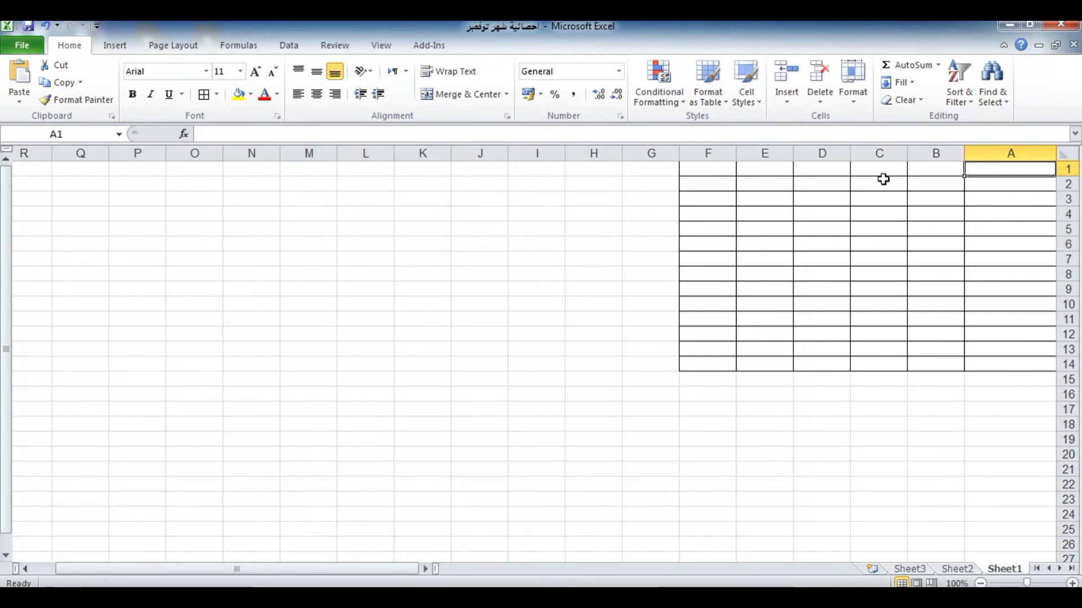
{"action": "left_click", "coordinate": [1014, 145]}
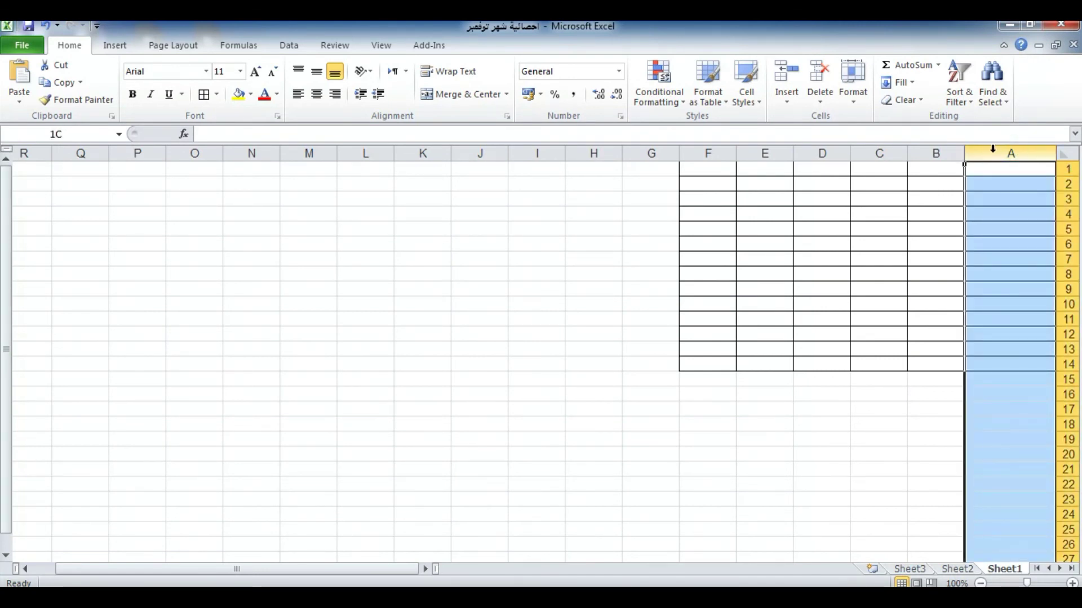
{"action": "left_click_drag", "start_coordinate": [992, 150], "coordinate": [710, 156]}
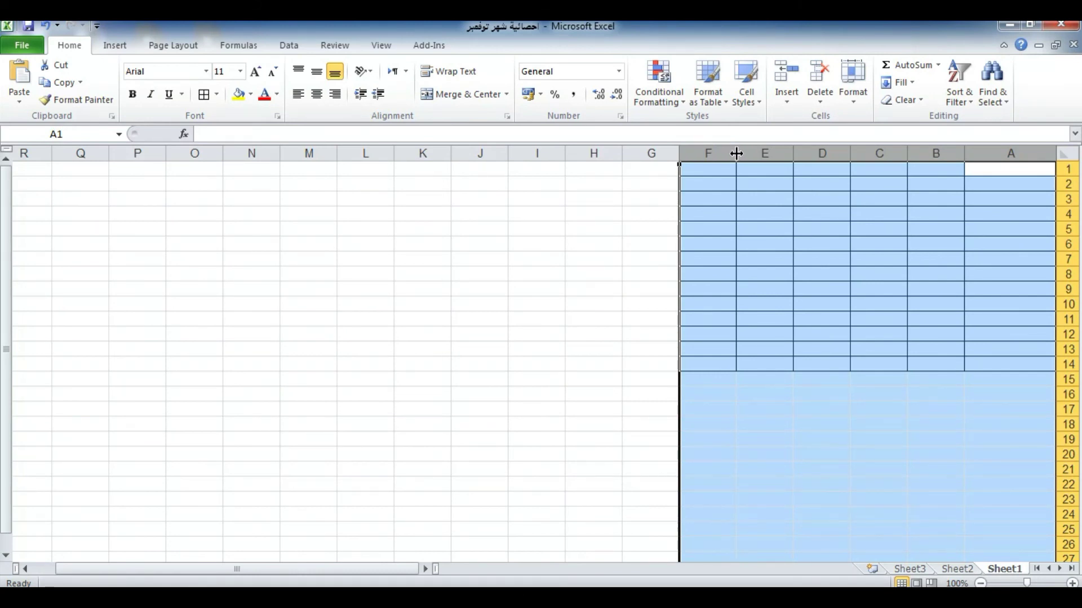
{"action": "left_click_drag", "start_coordinate": [737, 153], "coordinate": [719, 149]}
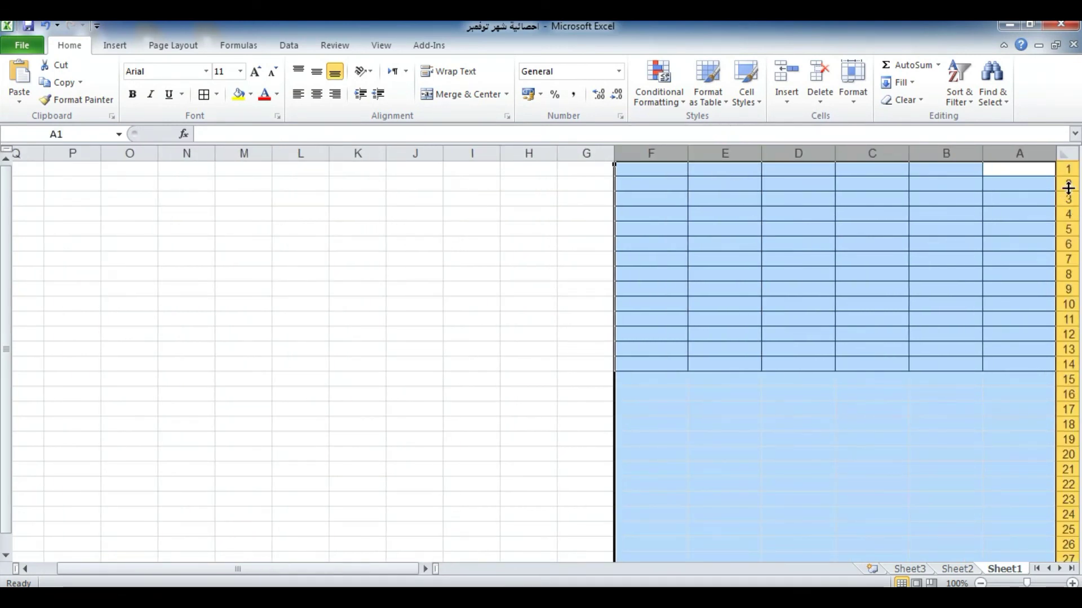
Increase the height of rows 1 to 14 equally
{"action": "left_click", "coordinate": [1066, 169]}
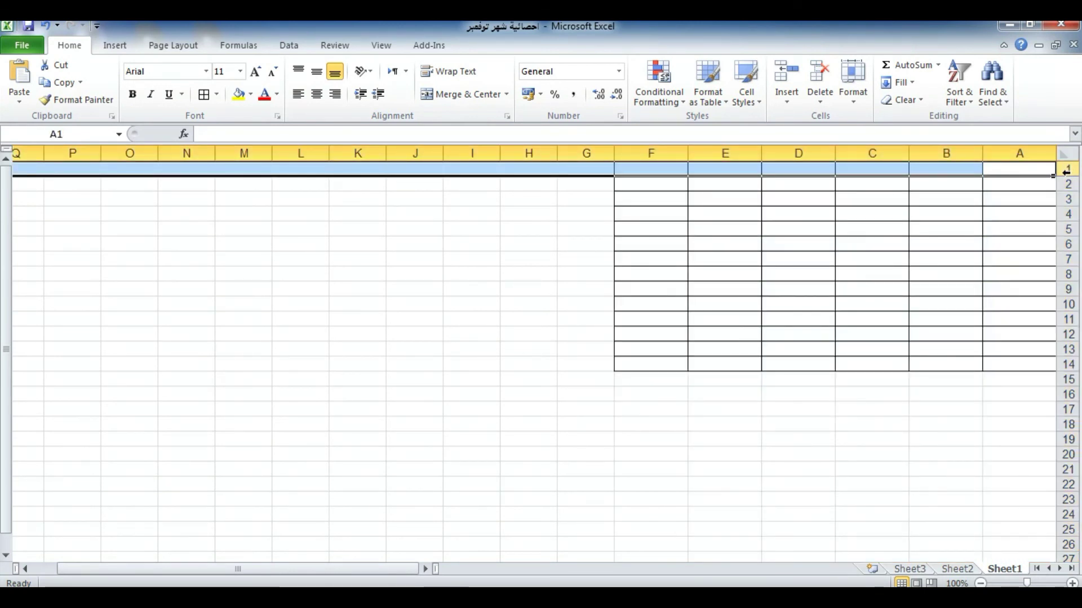
{"action": "left_click_drag", "start_coordinate": [1065, 171], "coordinate": [1067, 364]}
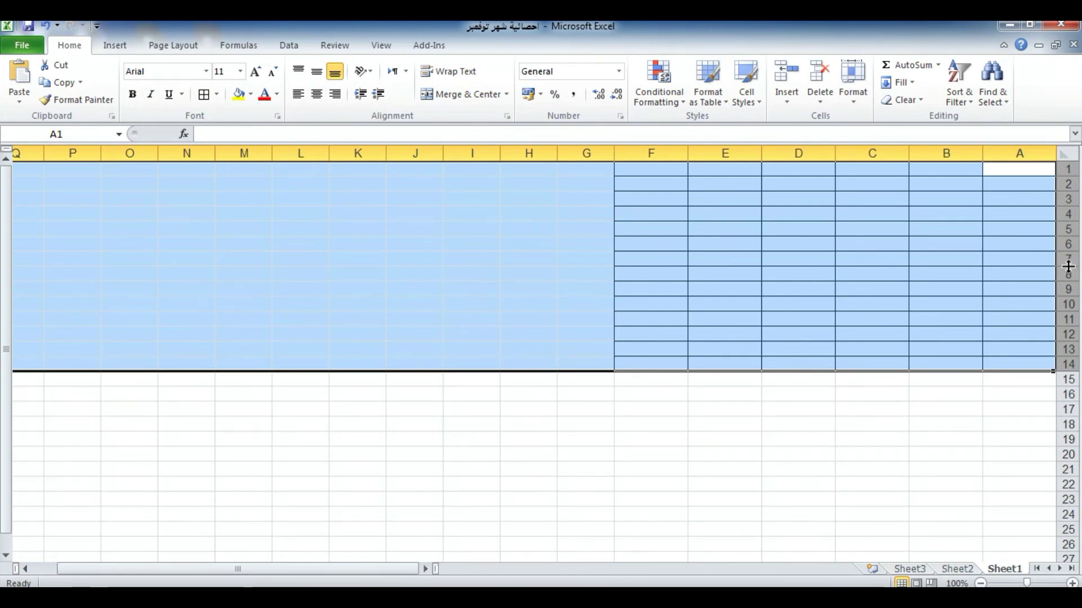
{"action": "left_click_drag", "start_coordinate": [1068, 268], "coordinate": [1068, 275]}
{"action": "left_click", "coordinate": [921, 251]}
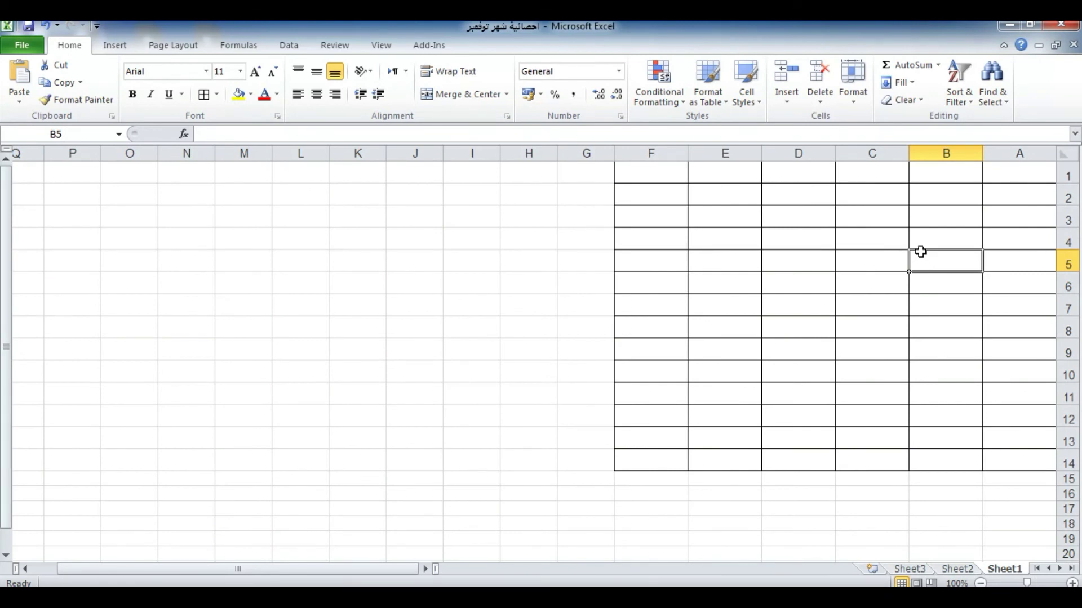
Enter the column headers م, اليوم and عدد الزيارات in cells A1 to C1
{"action": "left_click", "coordinate": [1015, 172]}
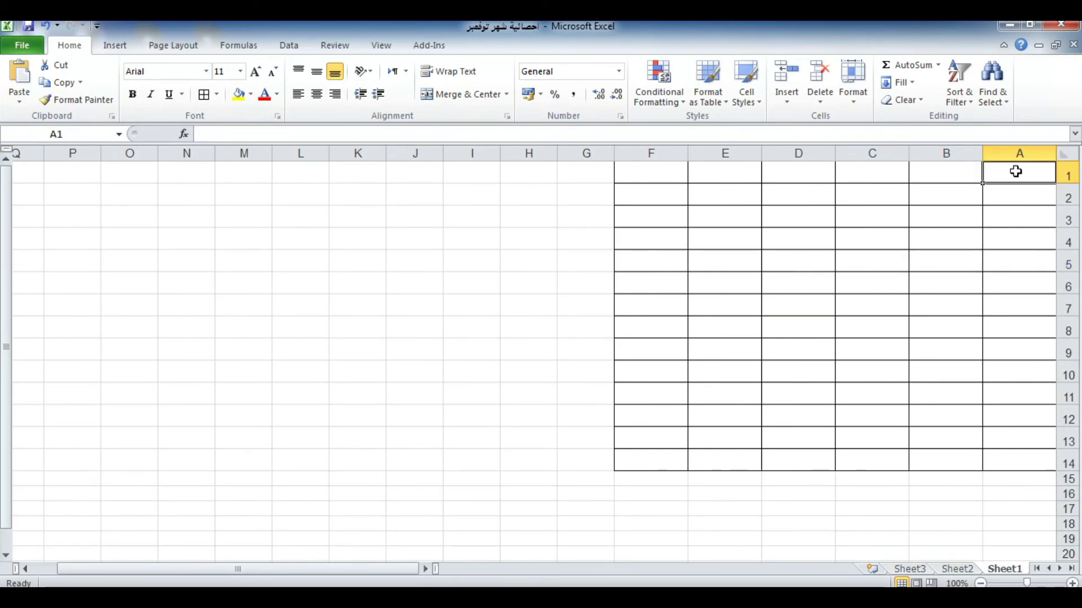
{"action": "type", "text": "م"}
{"action": "key", "text": "Tab"}
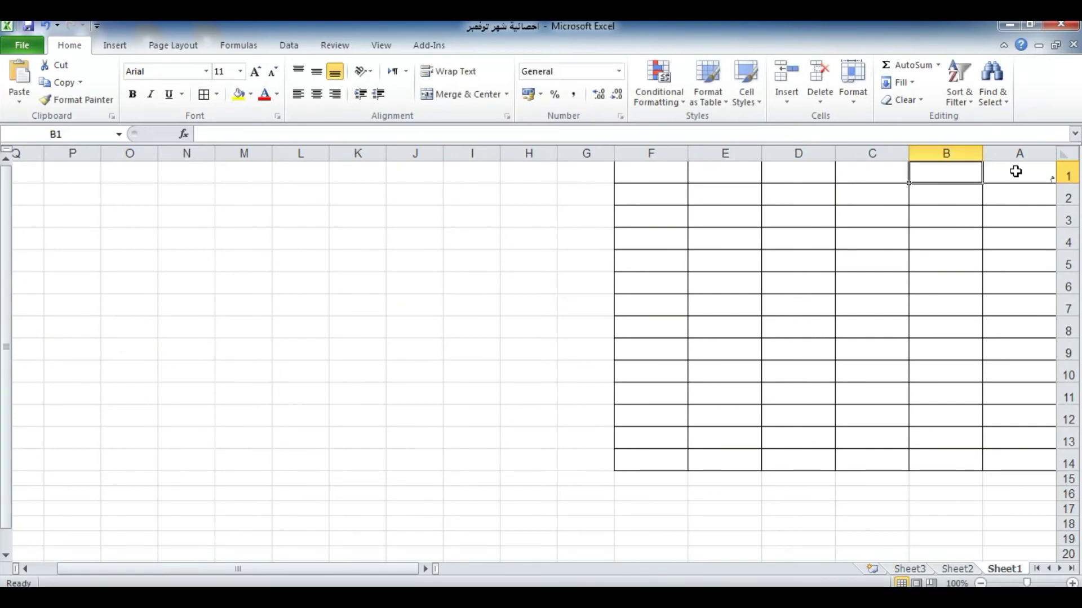
{"action": "type", "text": "اليوم"}
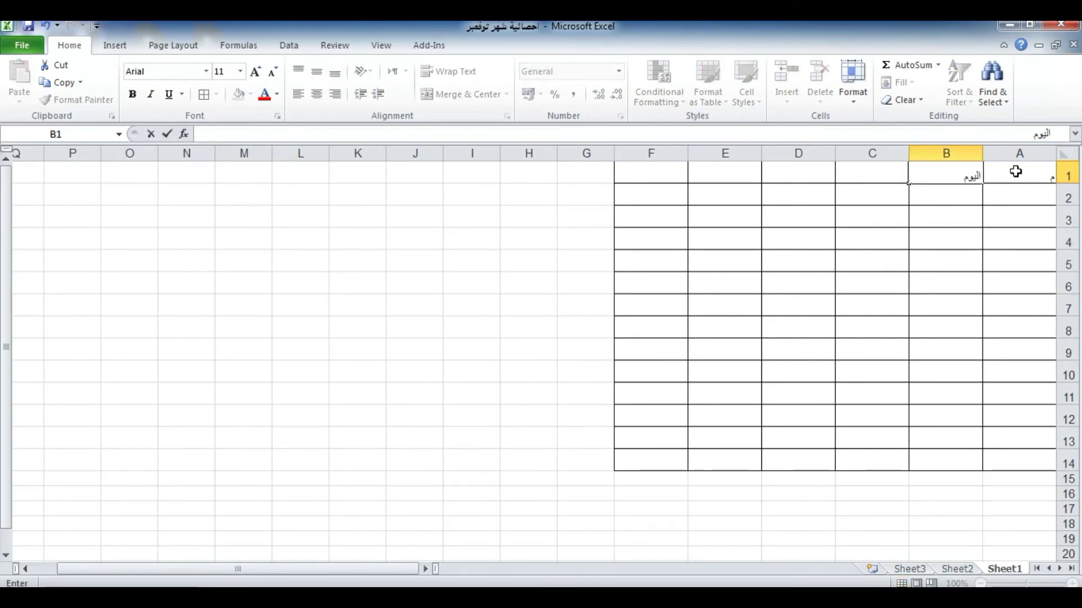
{"action": "key", "text": "Tab"}
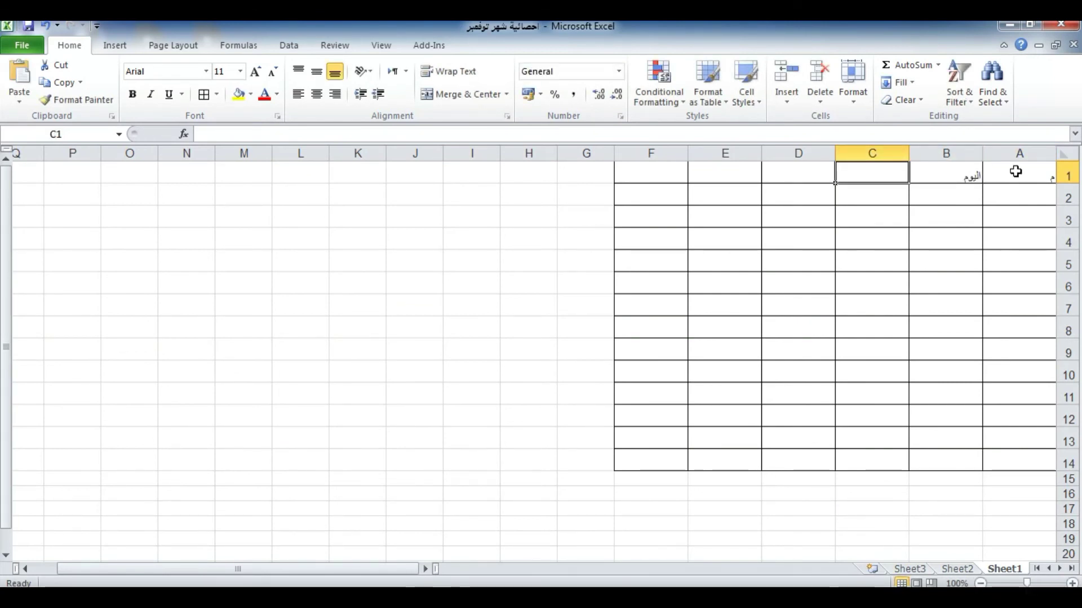
{"action": "type", "text": "عدد الزيارات"}
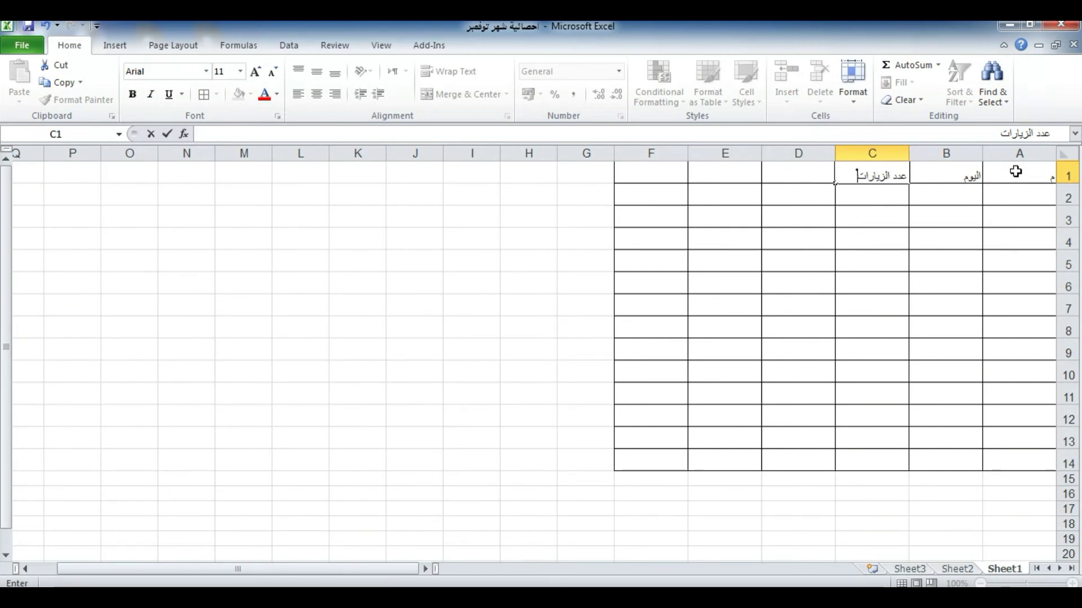
{"action": "key", "text": "Tab"}
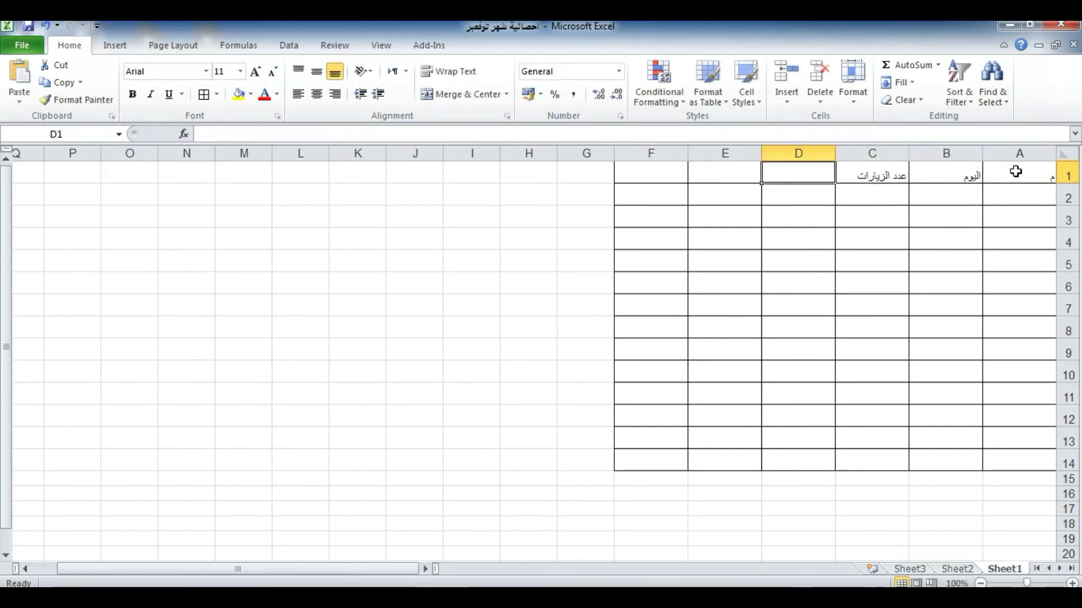
Enter the column headers عدد الاضافات, عدد الكومنتات and ملاحظات in cells D1 to F1
{"action": "type", "text": "عدد"}
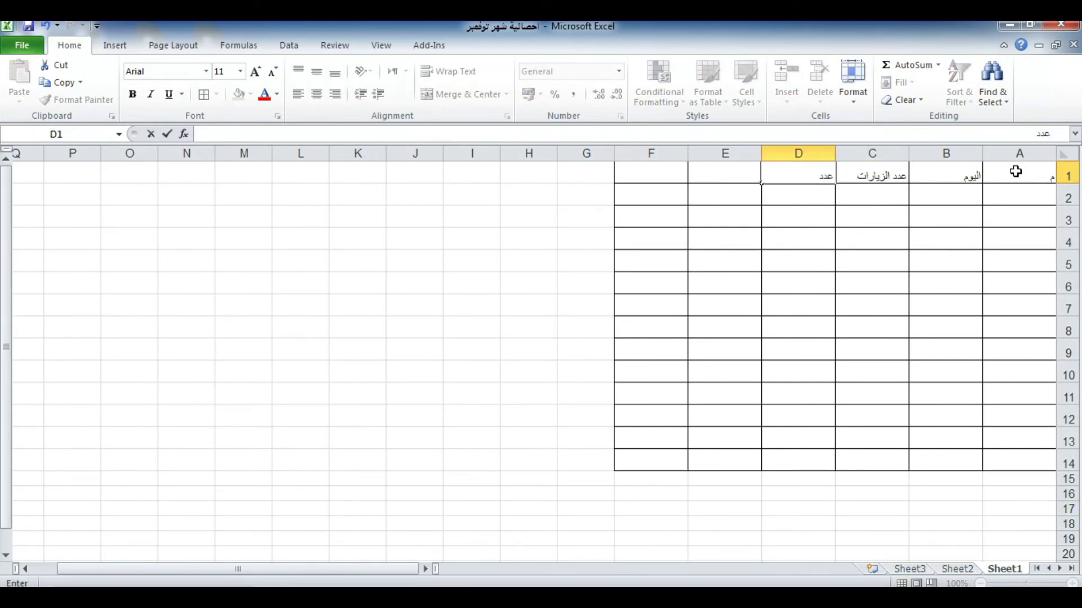
{"action": "type", "text": " الاض"}
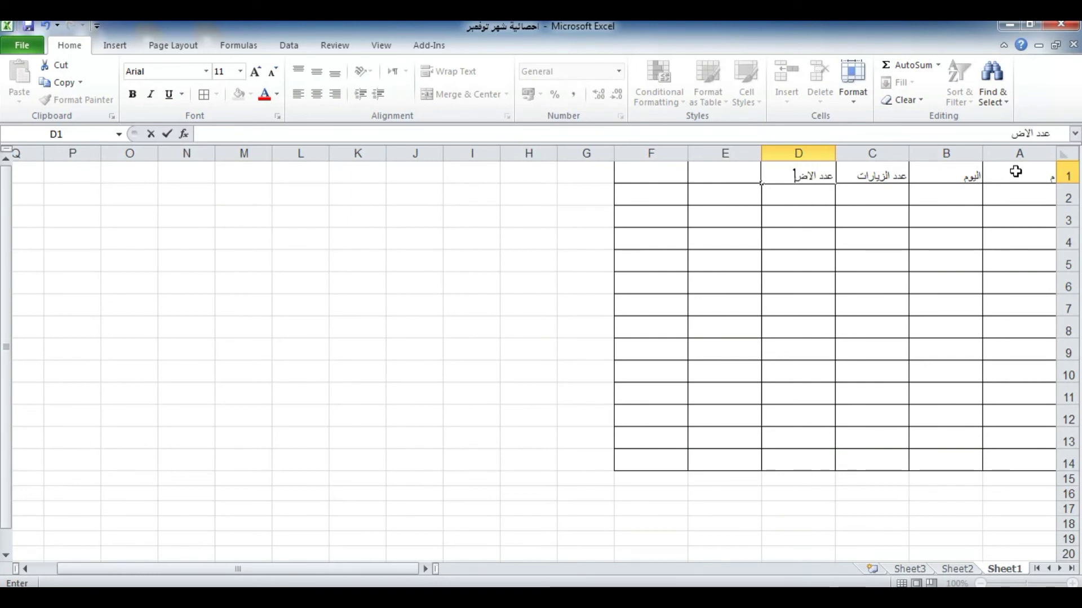
{"action": "type", "text": "افات"}
{"action": "key", "text": "Tab"}
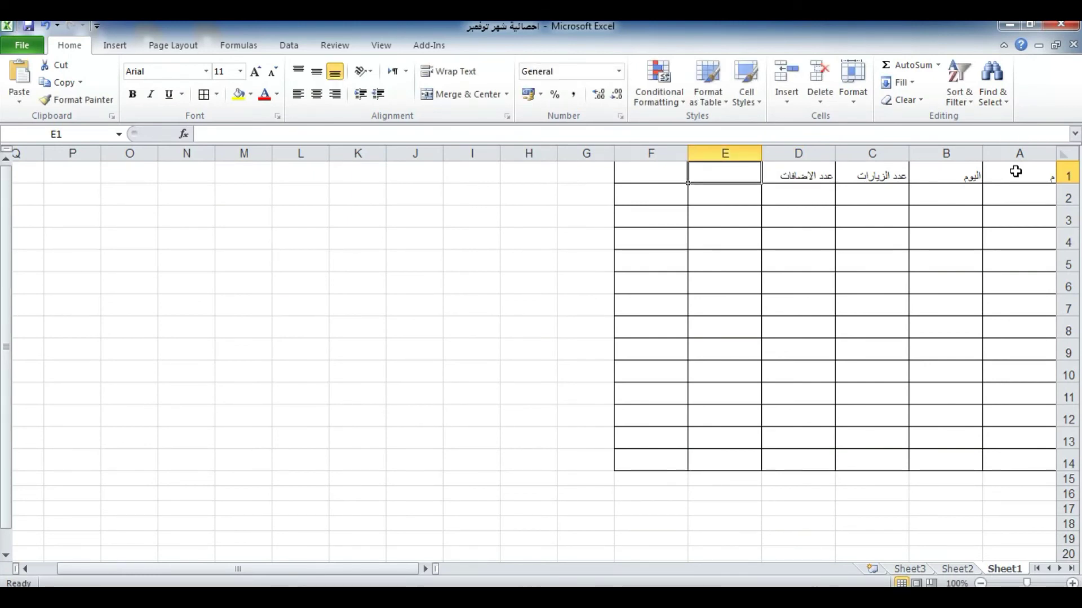
{"action": "type", "text": "ع"}
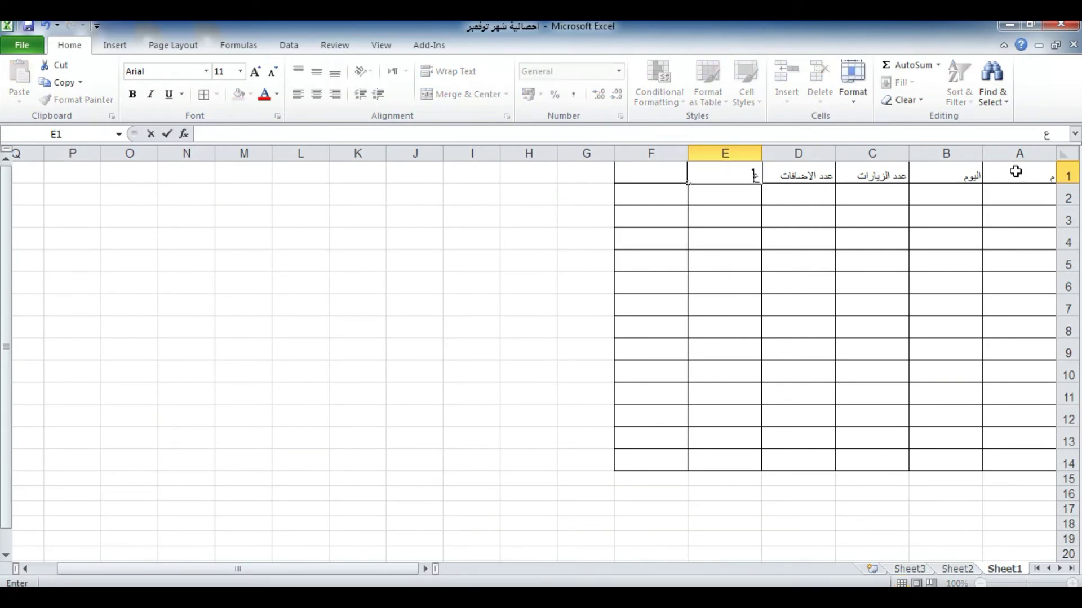
{"action": "type", "text": "دد الكومنتات"}
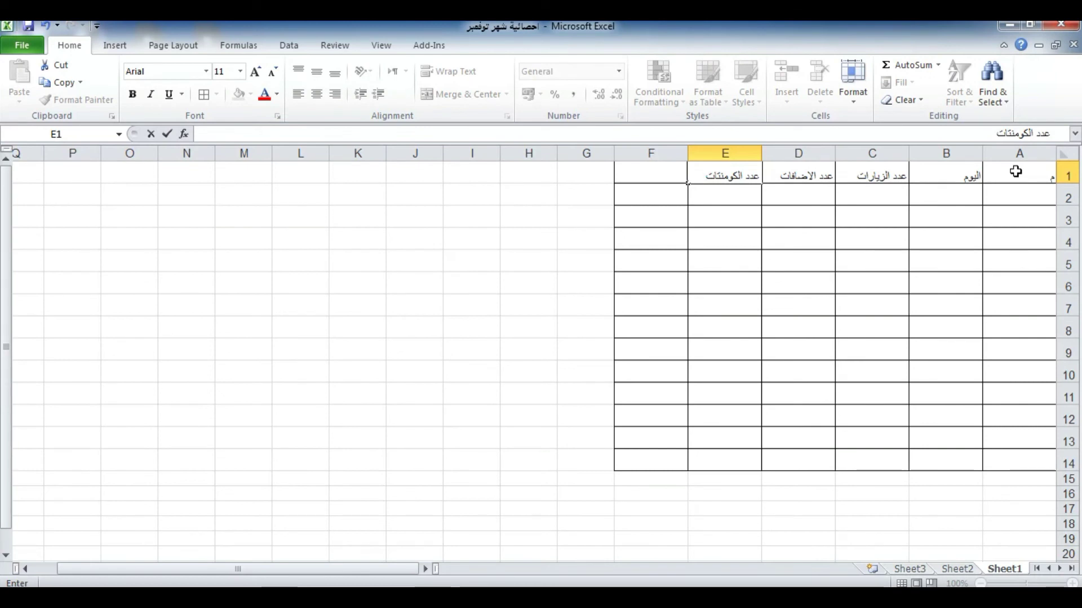
{"action": "key", "text": "Tab"}
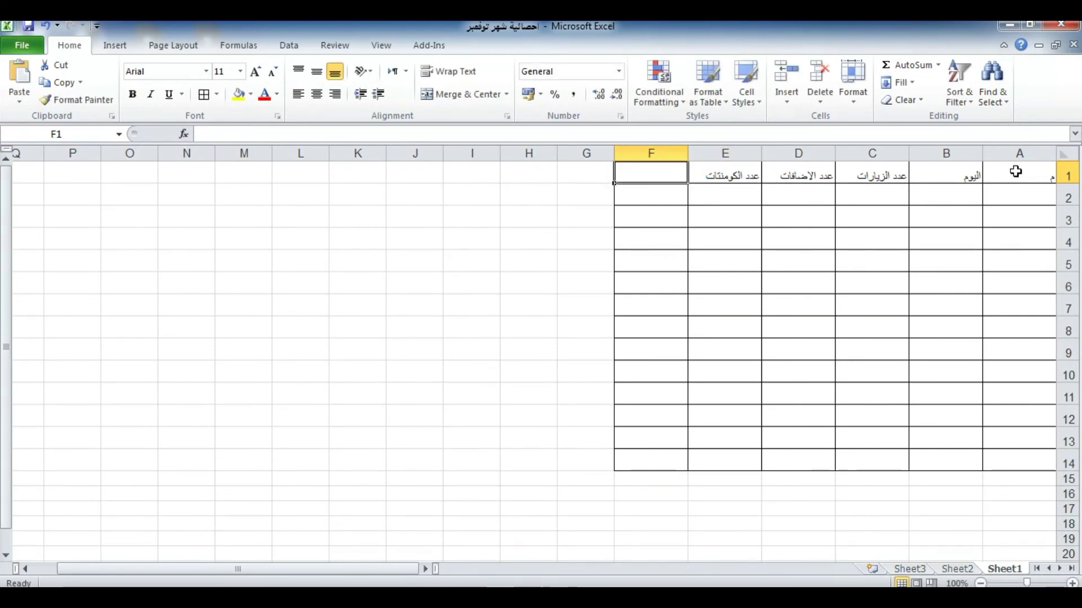
{"action": "type", "text": "ملاحظات"}
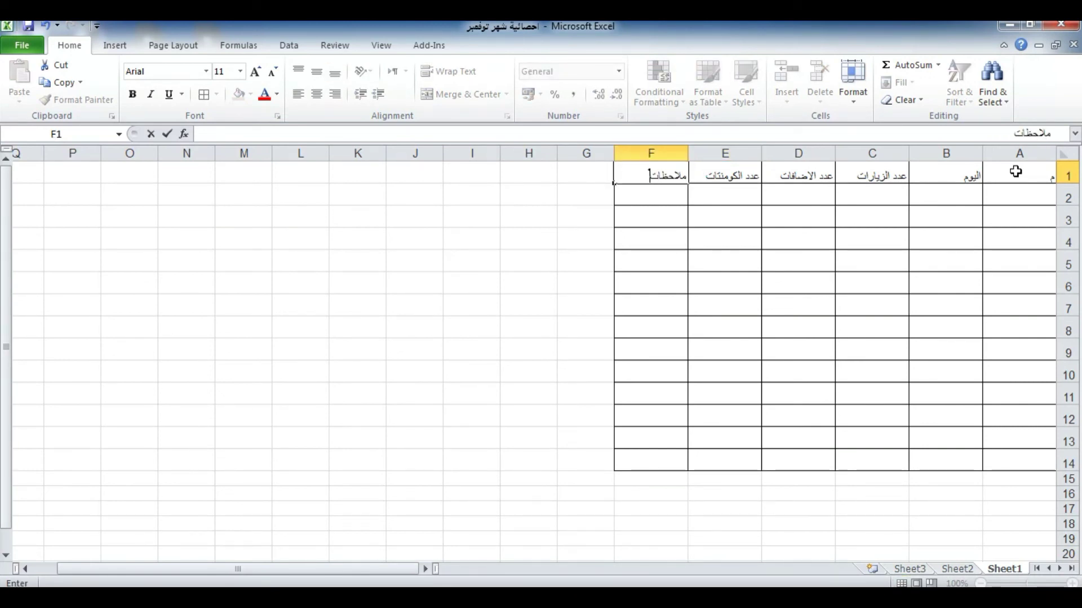
Enter 1 and 2 in A2 and A3 and fill the number series down to 12 in A13
{"action": "left_click", "coordinate": [1021, 197]}
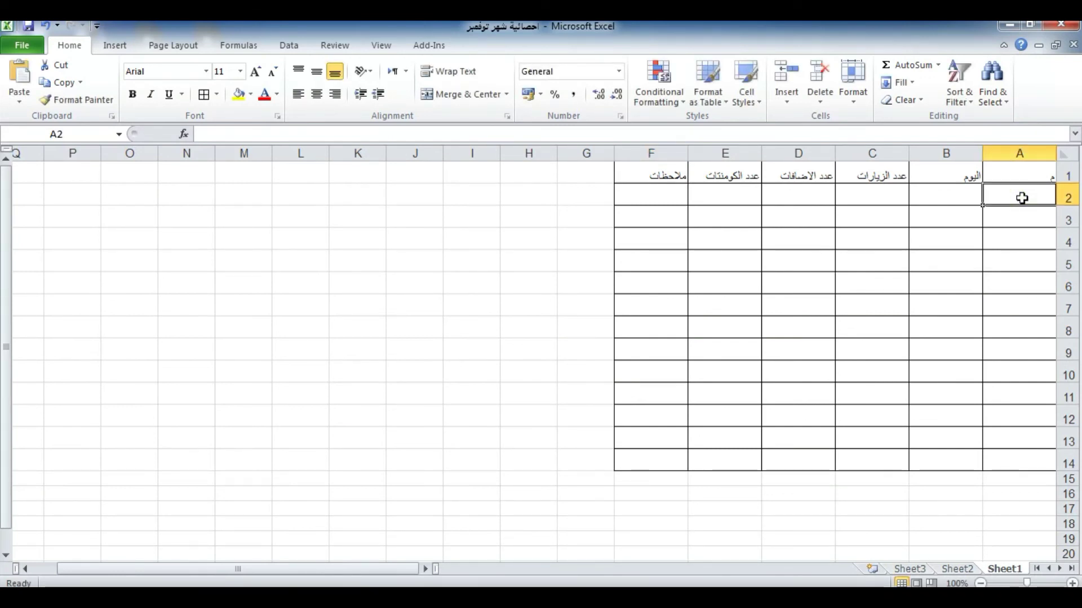
{"action": "type", "text": "1"}
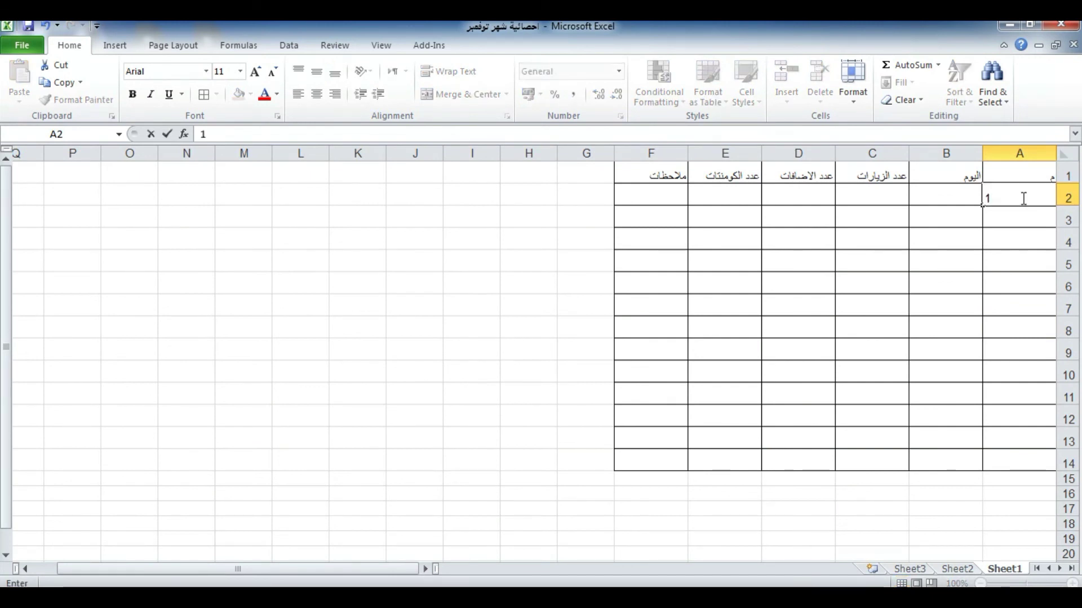
{"action": "key", "text": "Return"}
{"action": "type", "text": "2"}
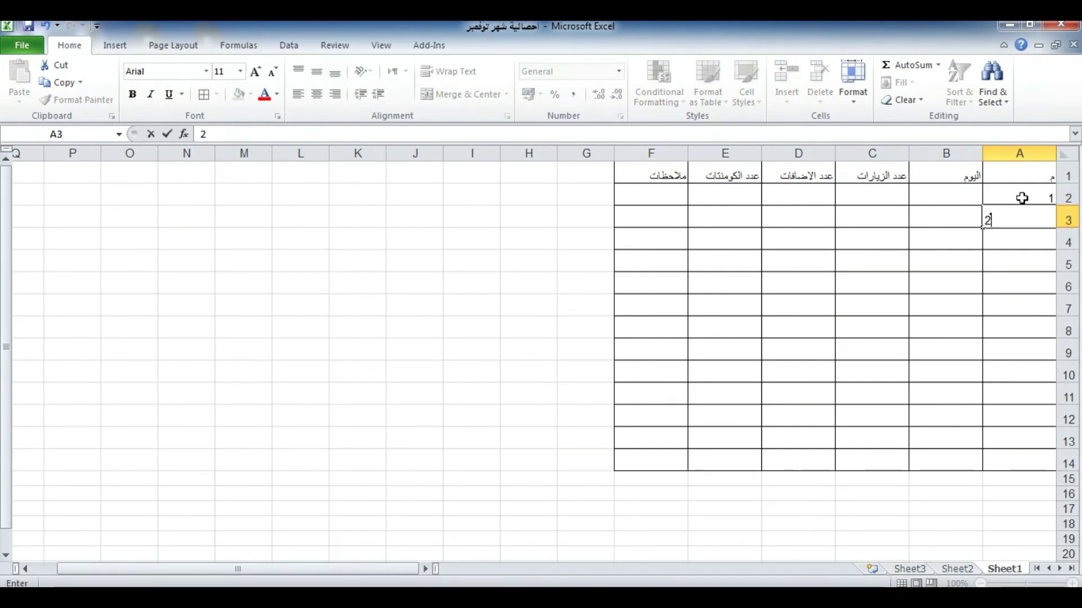
{"action": "key", "text": "Return"}
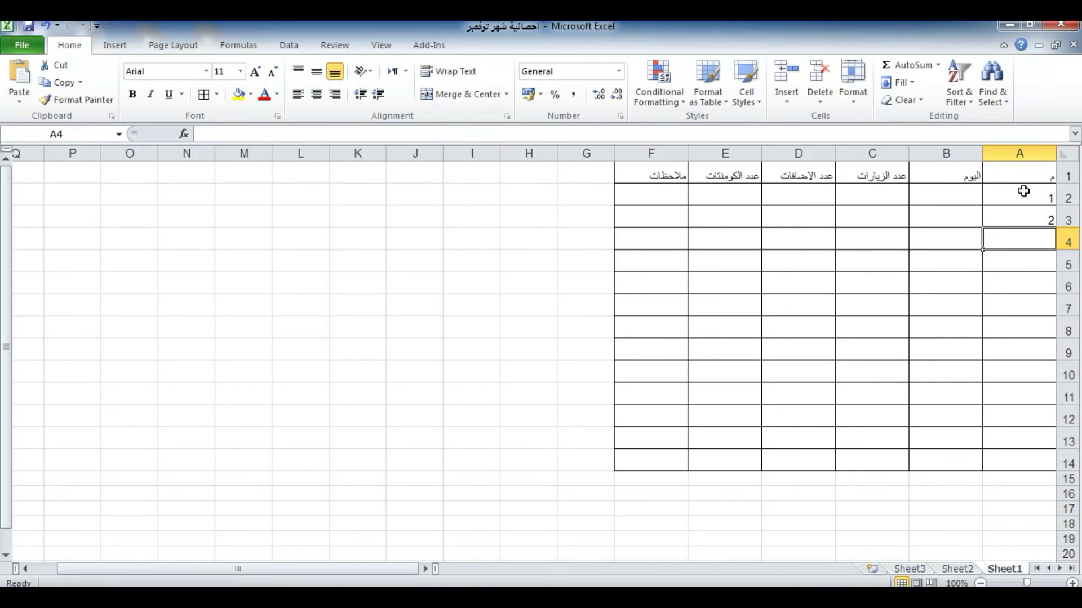
{"action": "left_click_drag", "start_coordinate": [1023, 192], "coordinate": [1023, 212]}
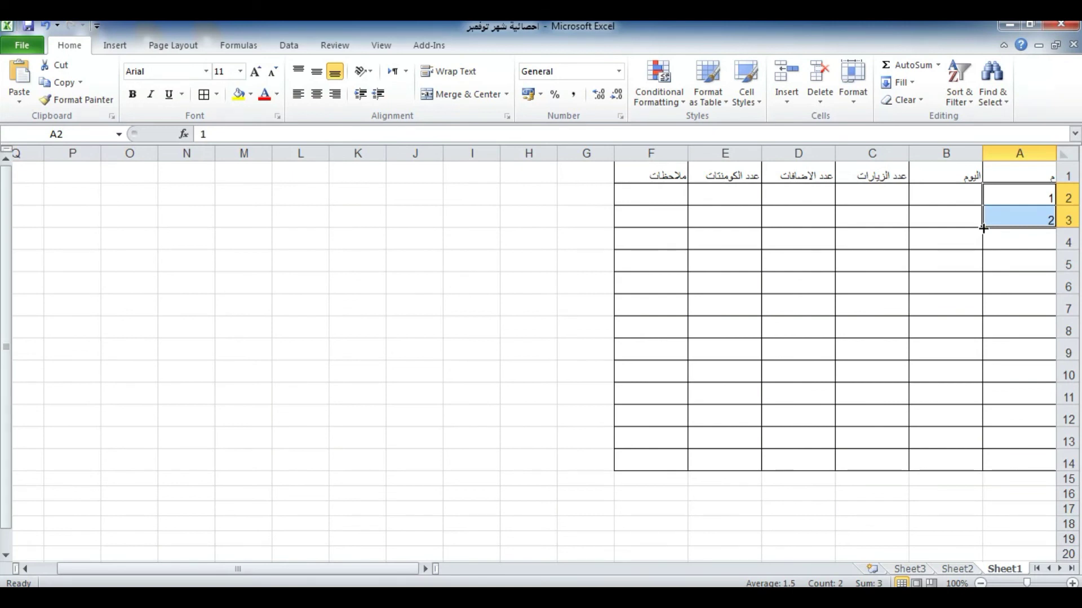
{"action": "left_click_drag", "start_coordinate": [982, 228], "coordinate": [988, 446]}
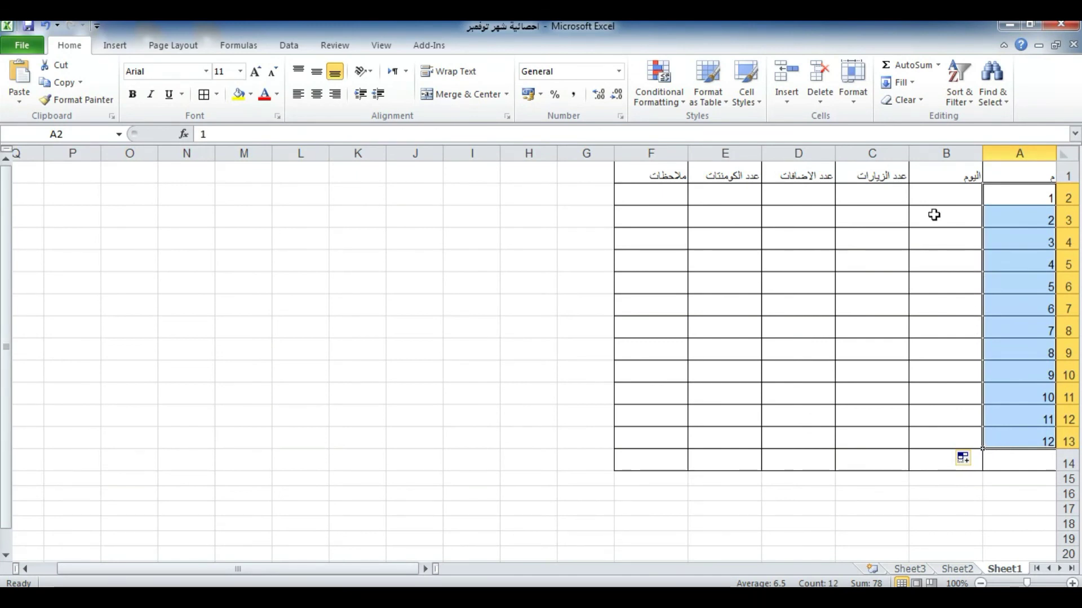
Enter السبت and الاحد in B2 and B3 and fill the weekday series down to B13
{"action": "left_click", "coordinate": [951, 194]}
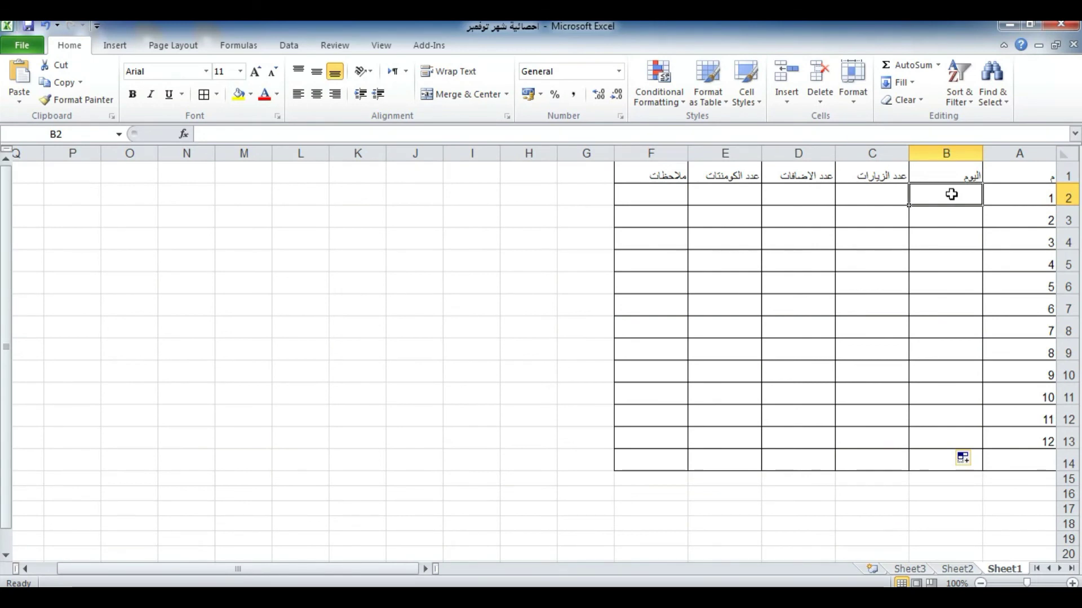
{"action": "type", "text": "السبت"}
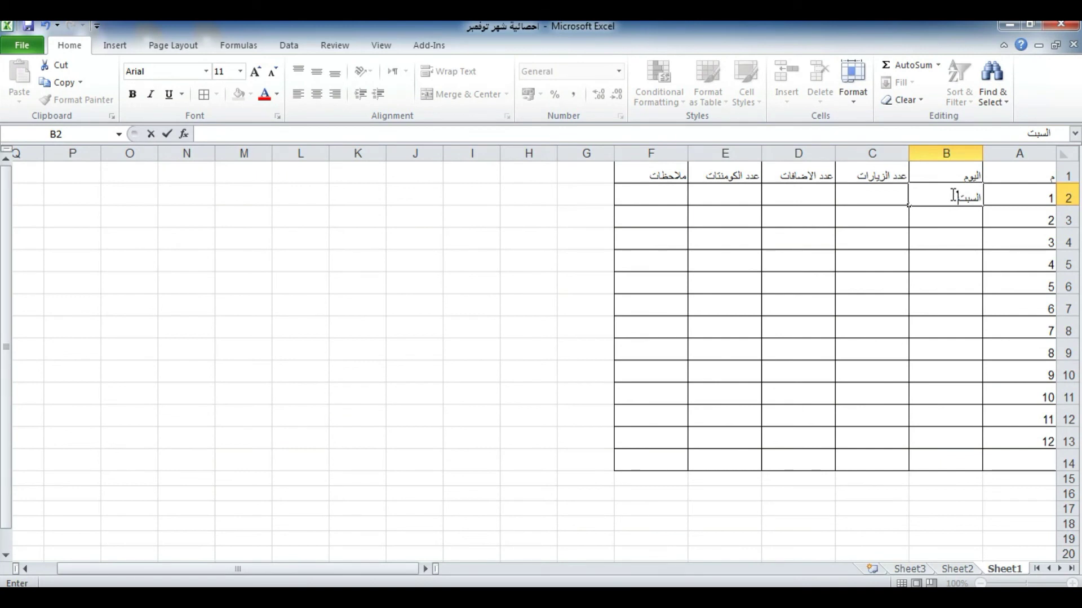
{"action": "key", "text": "Return"}
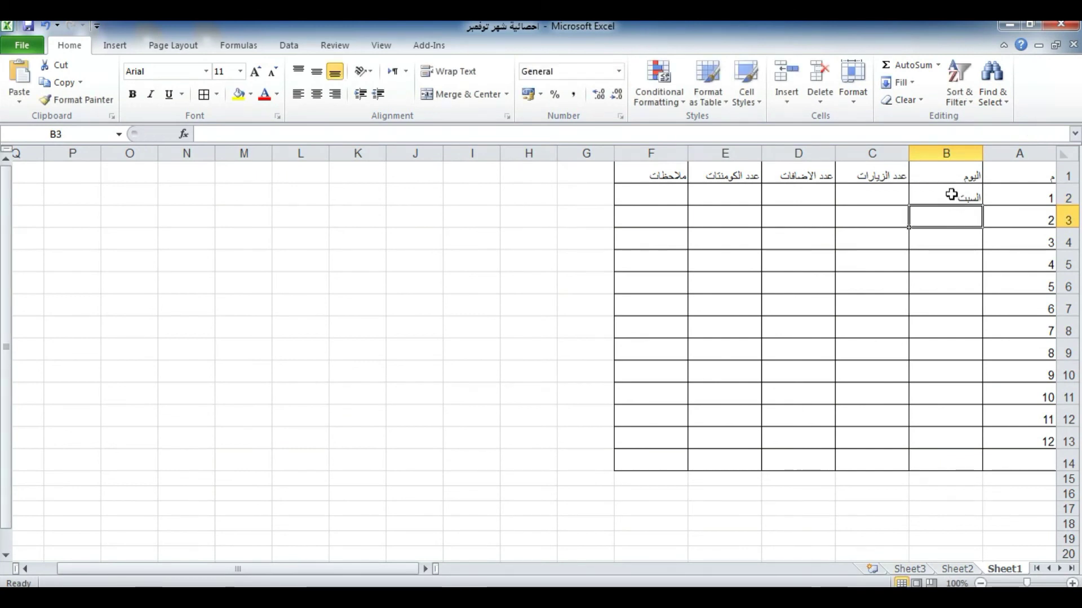
{"action": "type", "text": "الاحد"}
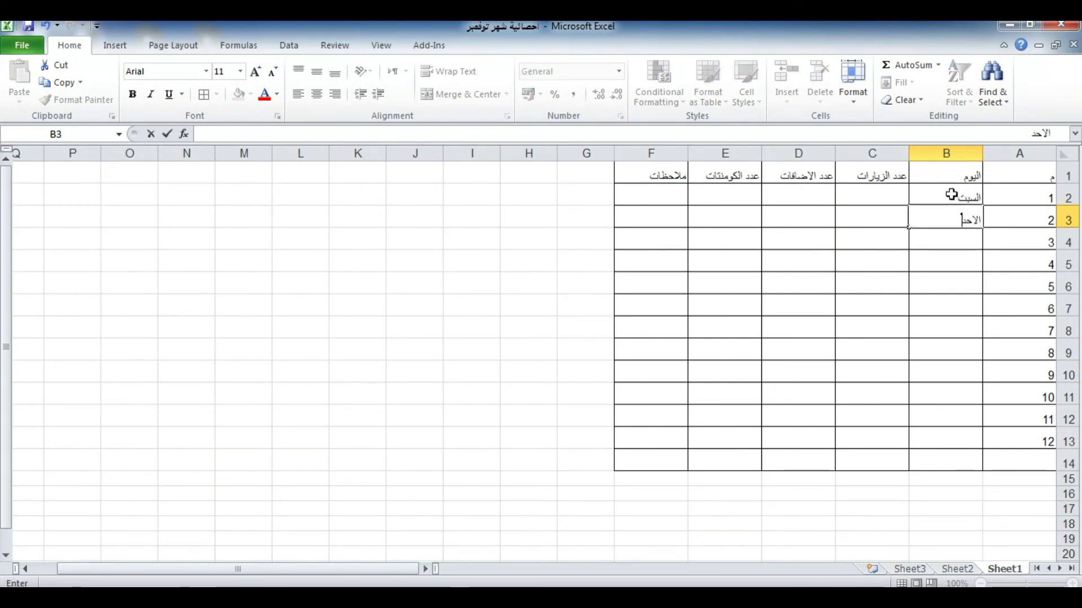
{"action": "key", "text": "Return"}
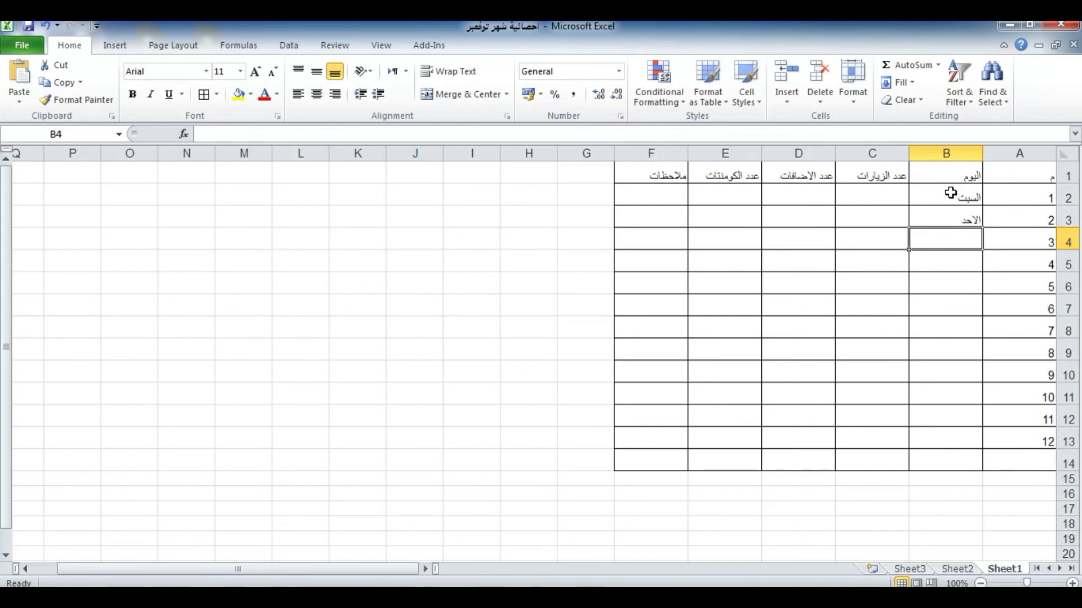
{"action": "left_click_drag", "start_coordinate": [950, 193], "coordinate": [951, 212]}
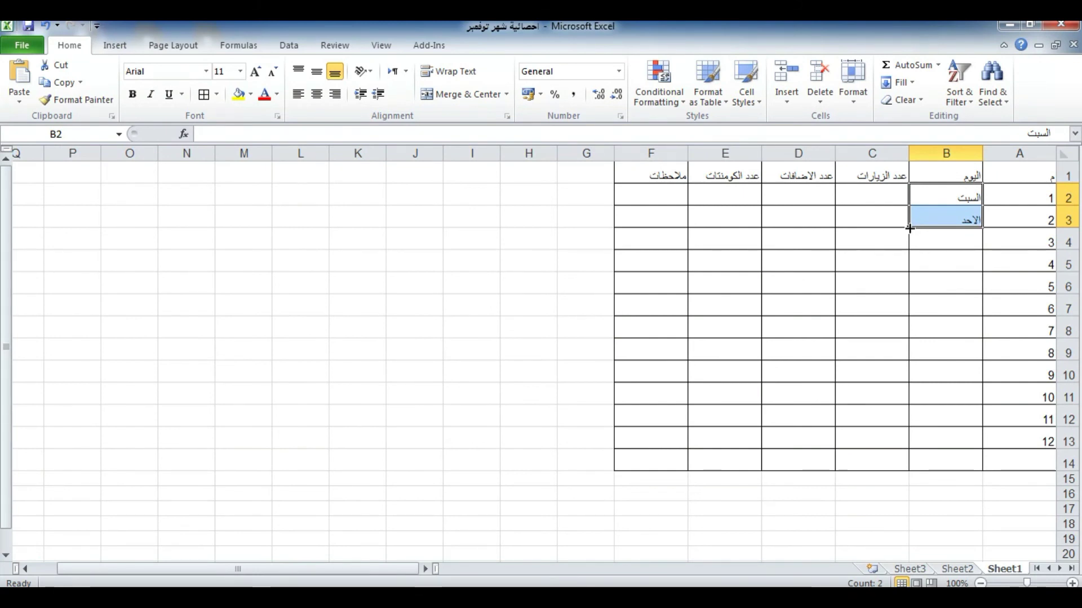
{"action": "left_click_drag", "start_coordinate": [909, 228], "coordinate": [913, 445]}
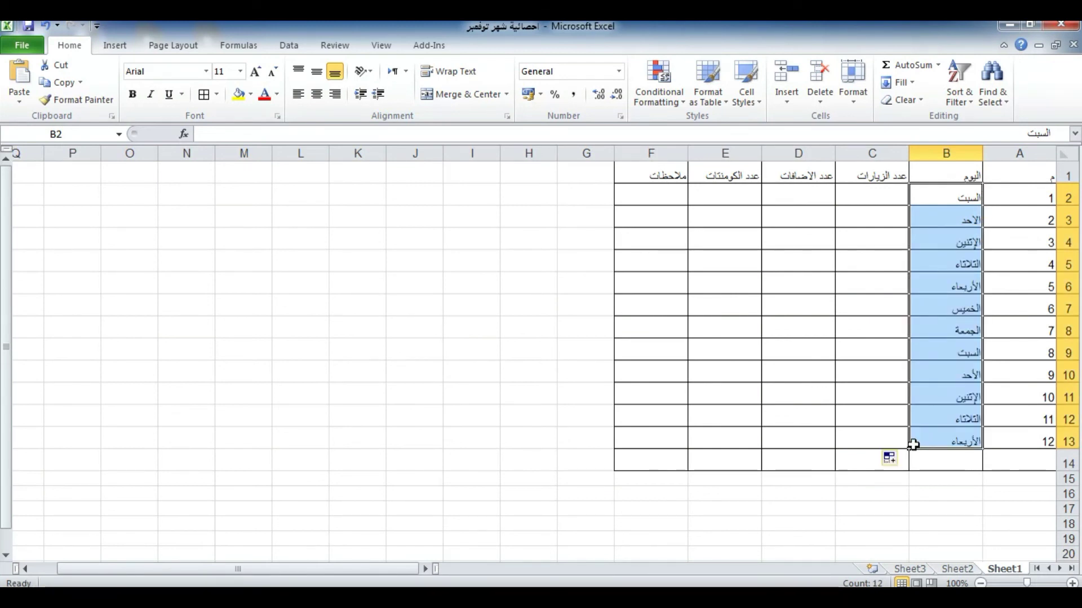
Enter the values 10, 20 and 50 in cells C2 to E2 for the first السبت row
{"action": "left_click", "coordinate": [886, 201]}
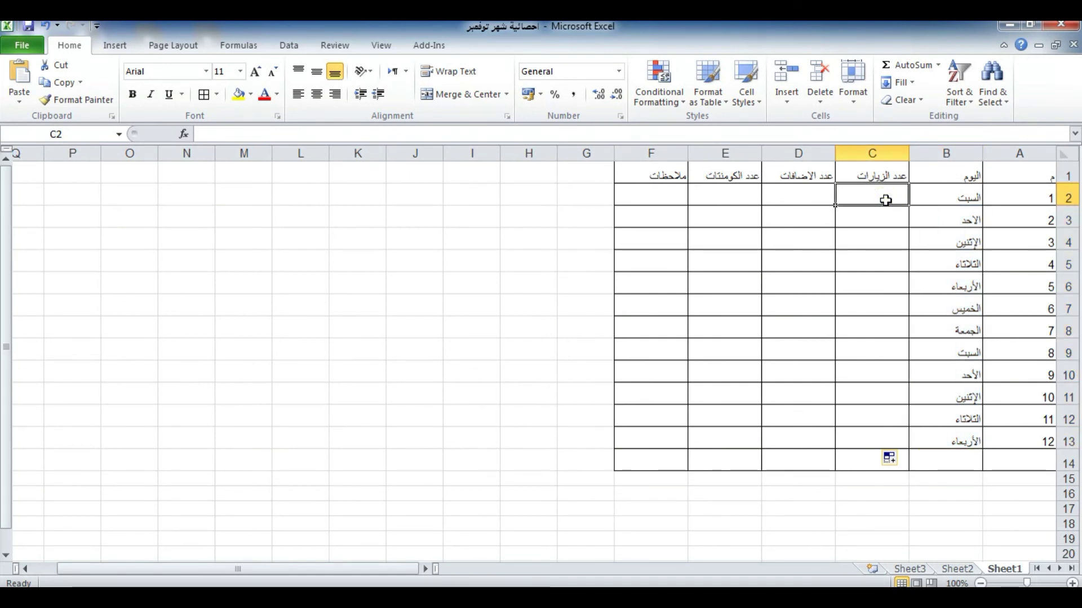
{"action": "type", "text": "10"}
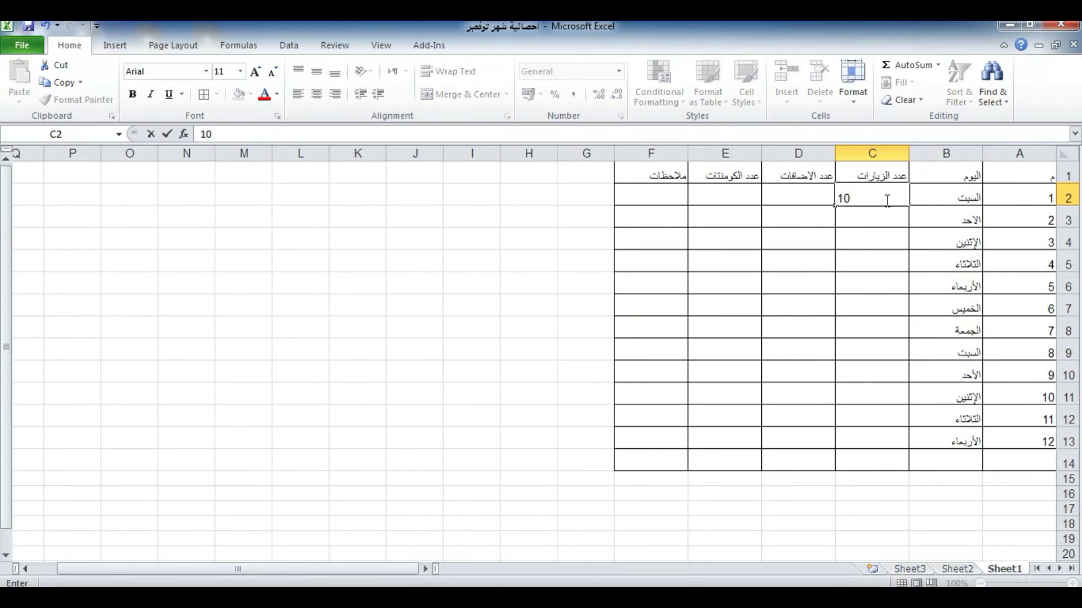
{"action": "key", "text": "Tab"}
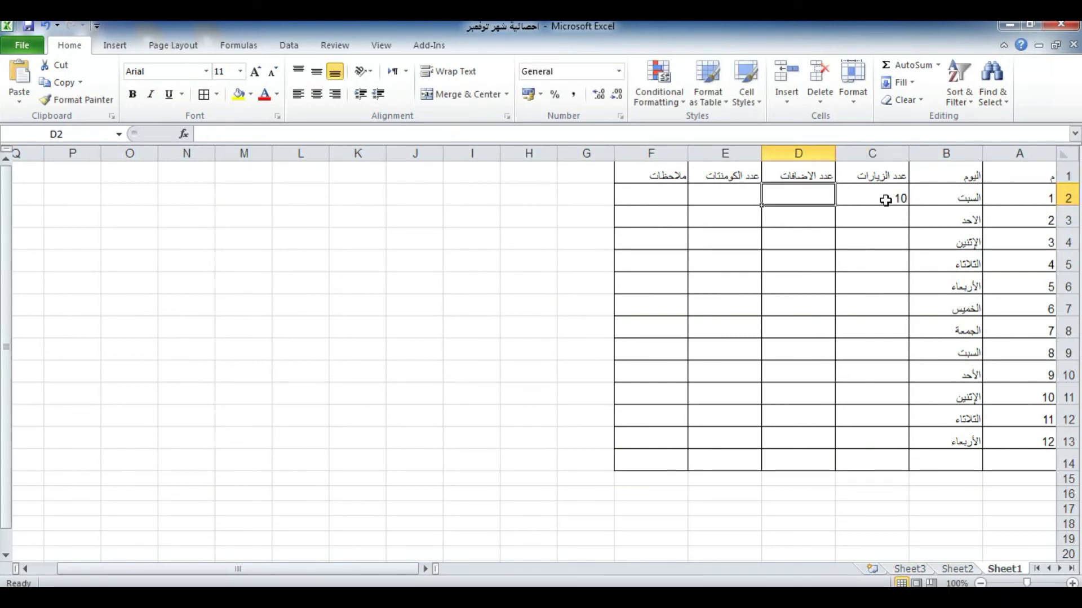
{"action": "type", "text": "20"}
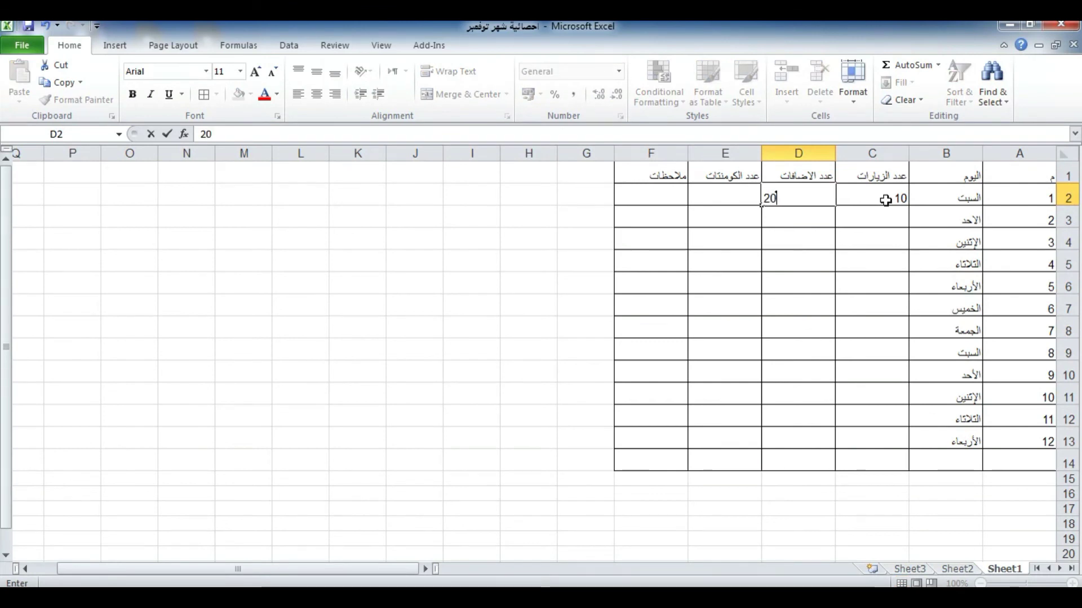
{"action": "key", "text": "Tab"}
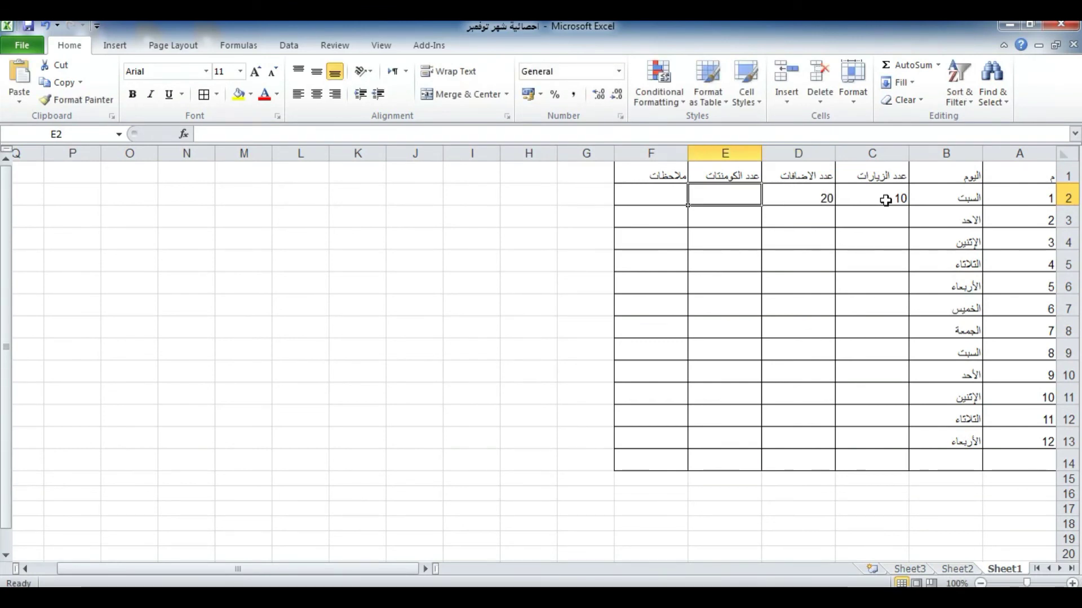
{"action": "type", "text": "50"}
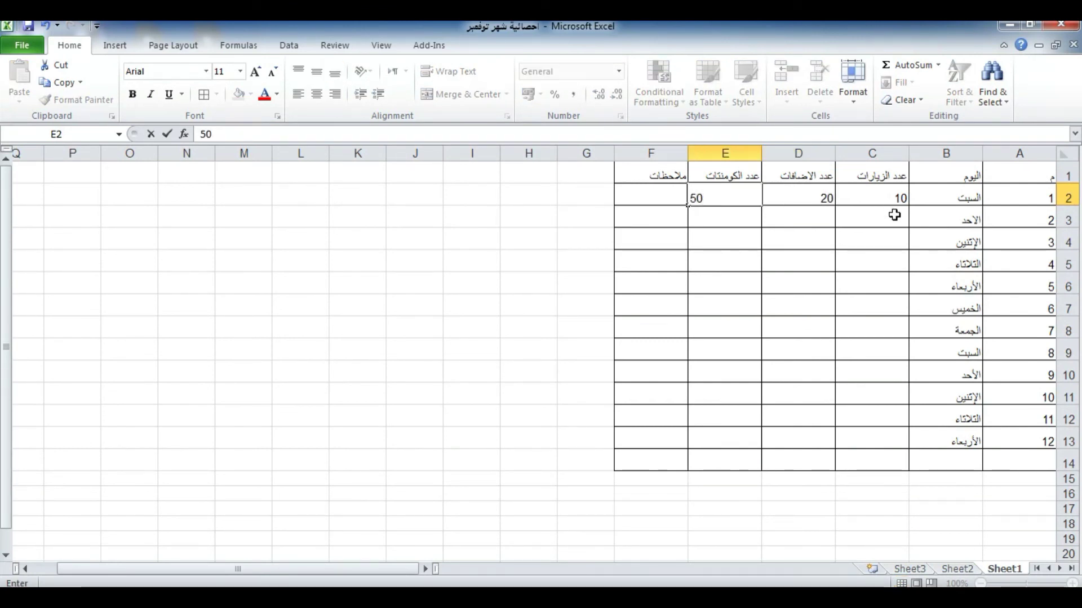
Enter the values 100, 50 and 50 in cells C3 to E3 for the first الاحد row
{"action": "left_click", "coordinate": [895, 218]}
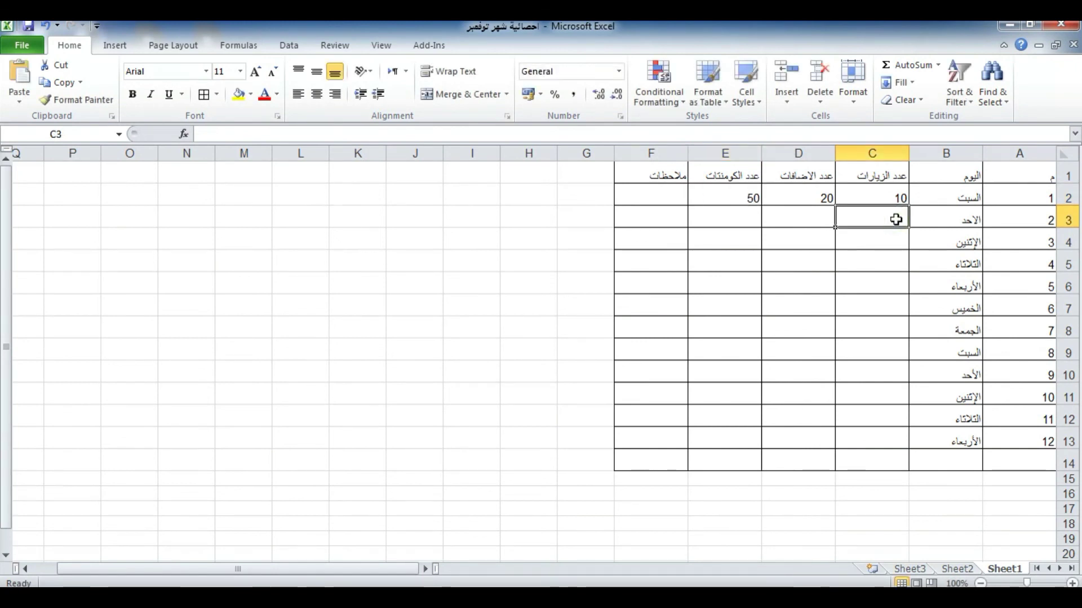
{"action": "type", "text": "100"}
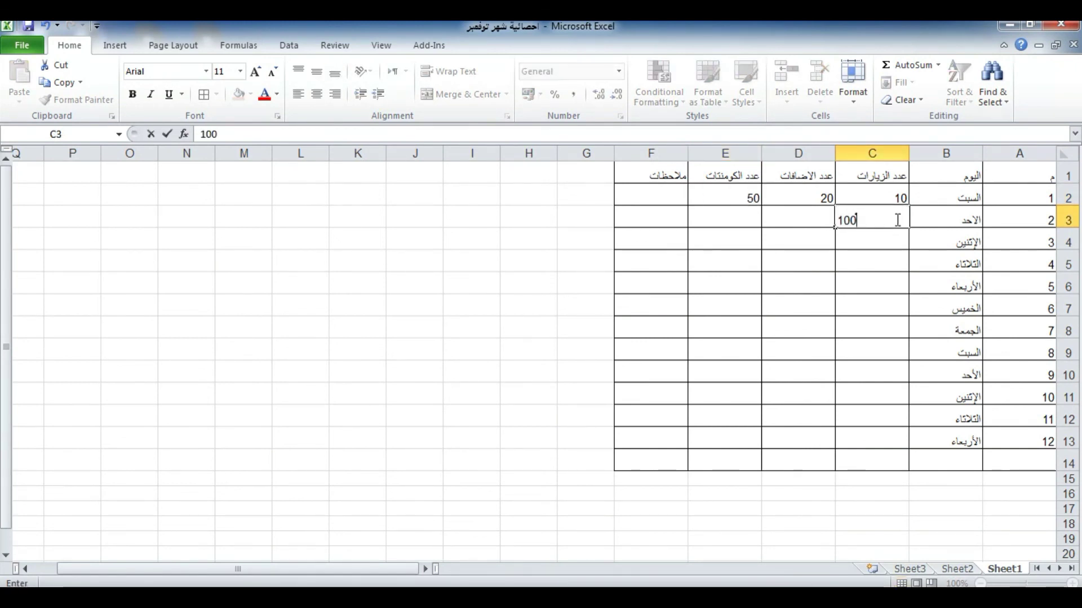
{"action": "key", "text": "Tab"}
{"action": "type", "text": "5"}
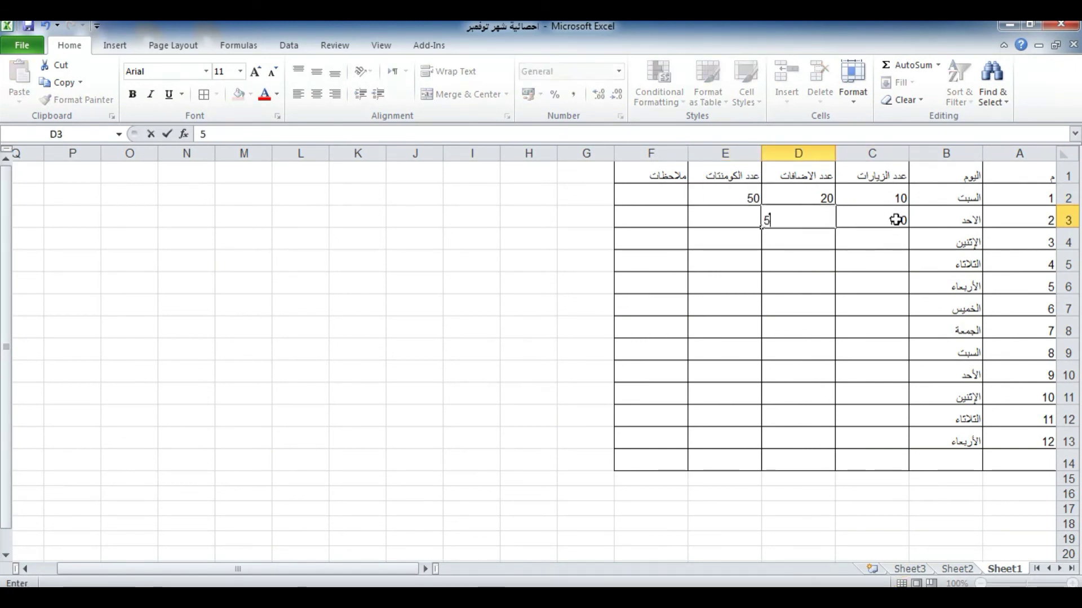
{"action": "type", "text": "0"}
{"action": "key", "text": "Tab"}
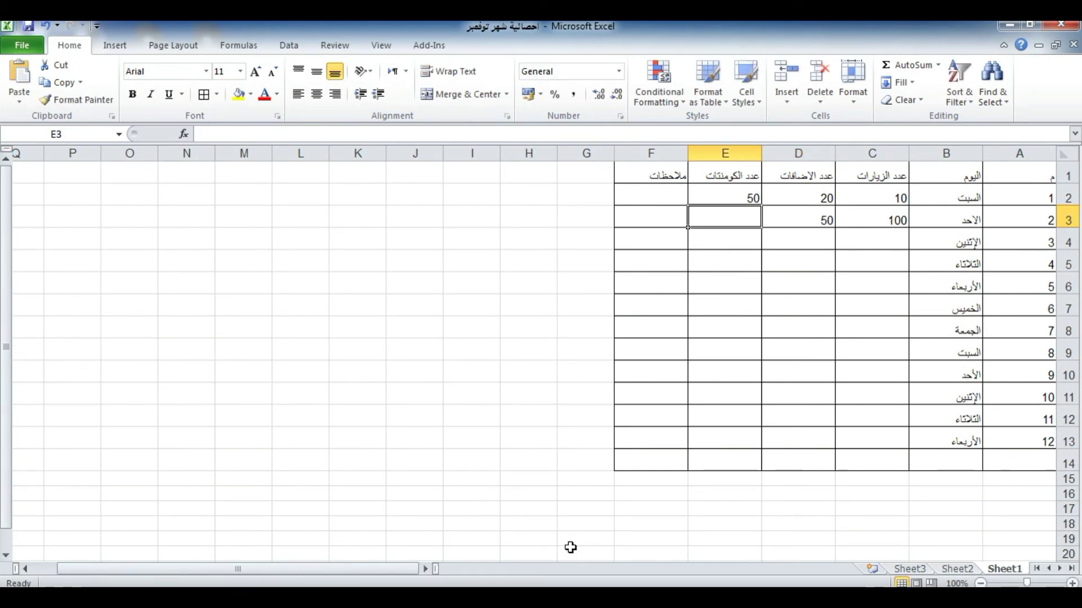
{"action": "type", "text": "50"}
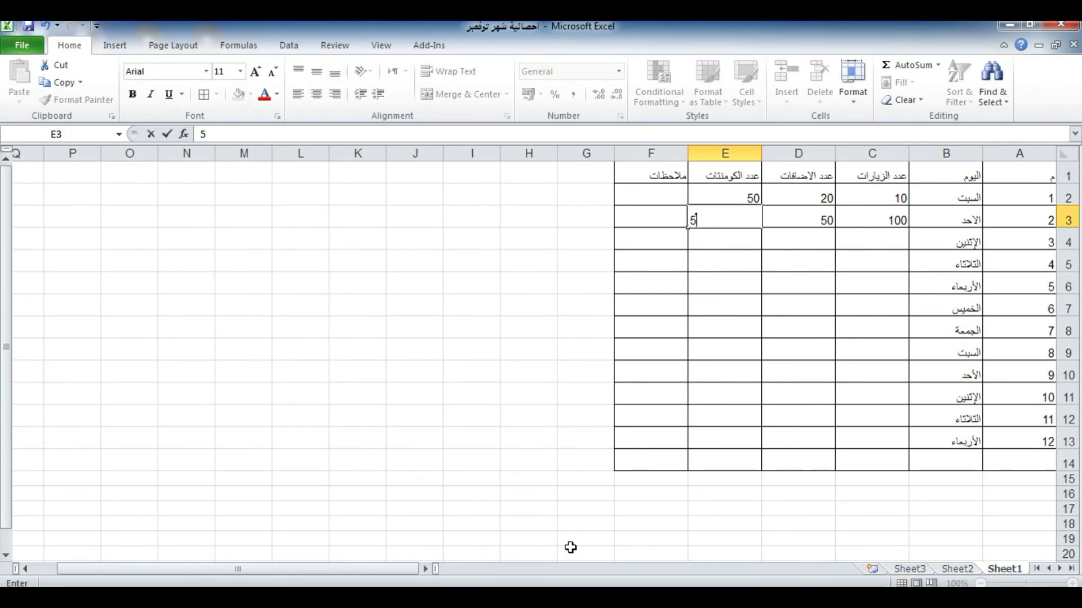
Enter the visit counts 52 in C4 and 10 in C5 for the الإثنين and الثلاثاء rows
{"action": "left_click", "coordinate": [873, 242]}
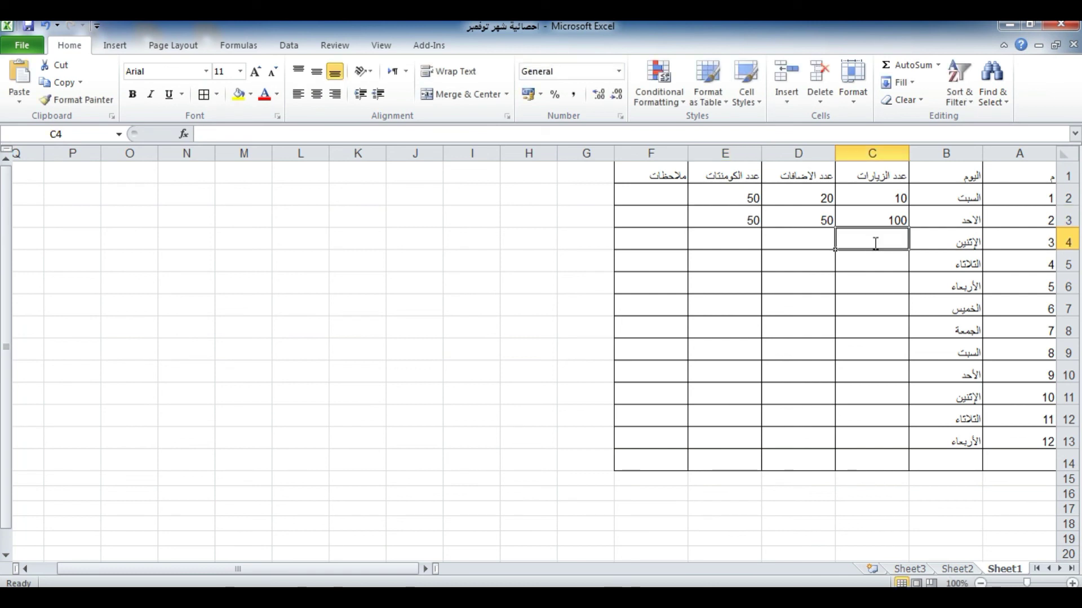
{"action": "type", "text": "52"}
{"action": "key", "text": "Return"}
{"action": "type", "text": "10"}
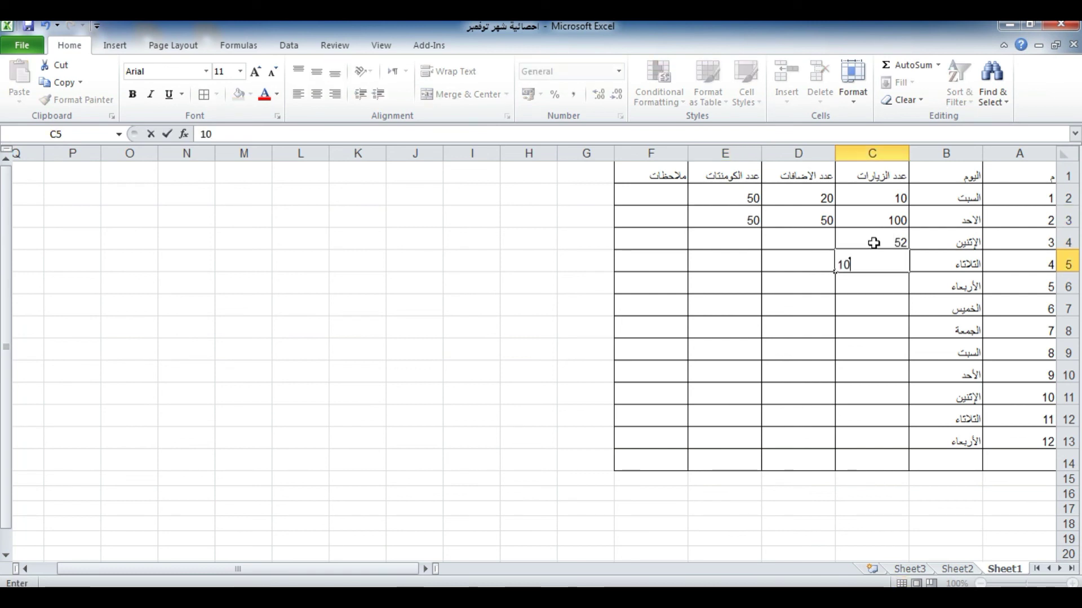
{"action": "key", "text": "Return"}
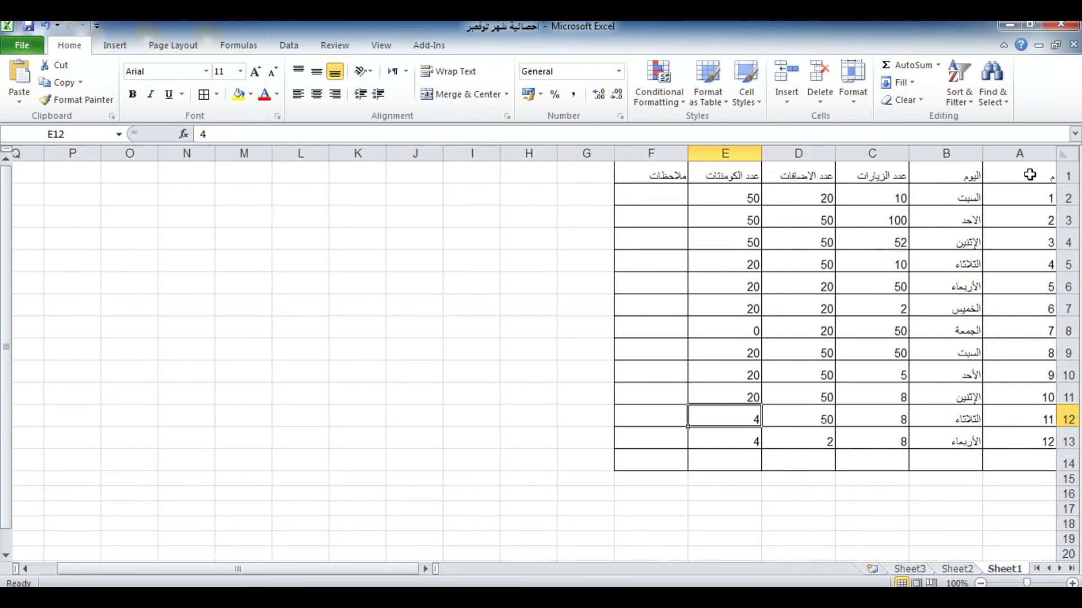
Center the contents of A1:F14 vertically and horizontally and make them bold
{"action": "left_click_drag", "start_coordinate": [1033, 175], "coordinate": [649, 462]}
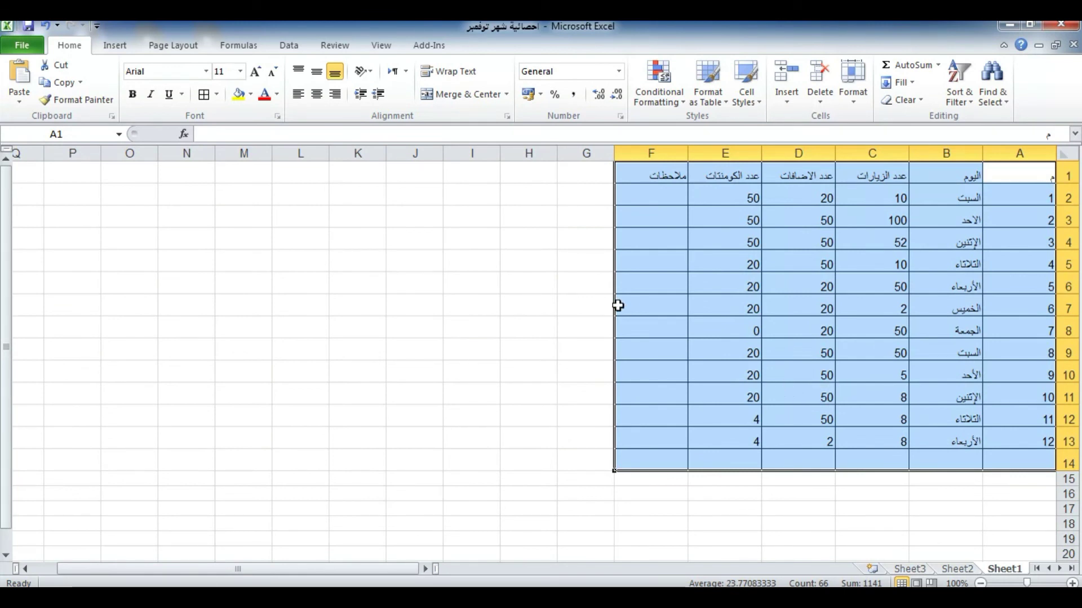
{"action": "left_click", "coordinate": [319, 72]}
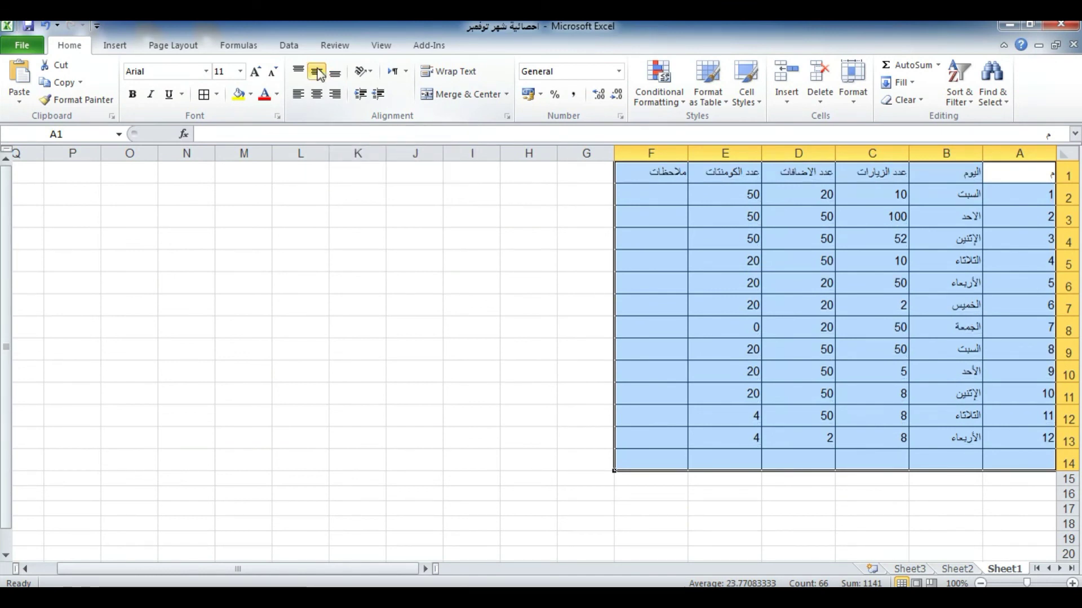
{"action": "left_click", "coordinate": [318, 97]}
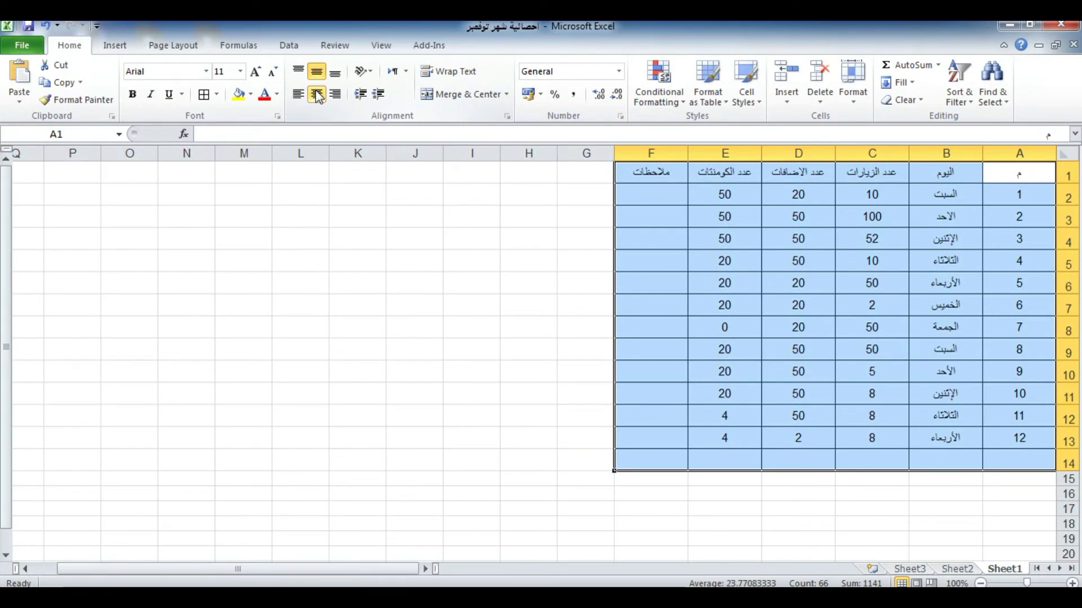
{"action": "left_click", "coordinate": [133, 94]}
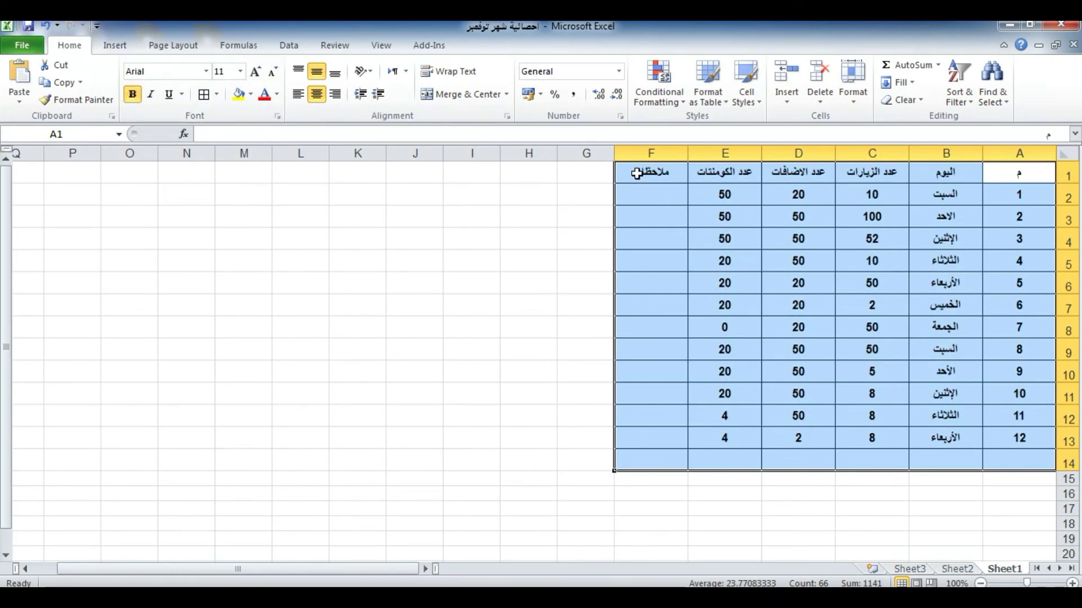
Fill the header cells A1 to F1 with a light red theme color
{"action": "left_click_drag", "start_coordinate": [637, 176], "coordinate": [1030, 173]}
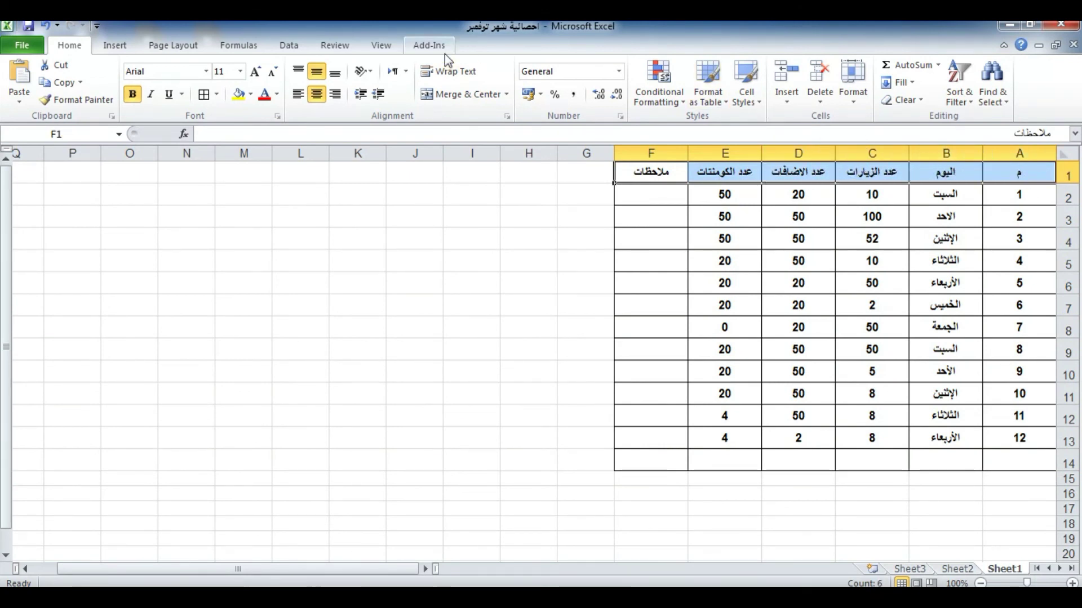
{"action": "left_click", "coordinate": [249, 93]}
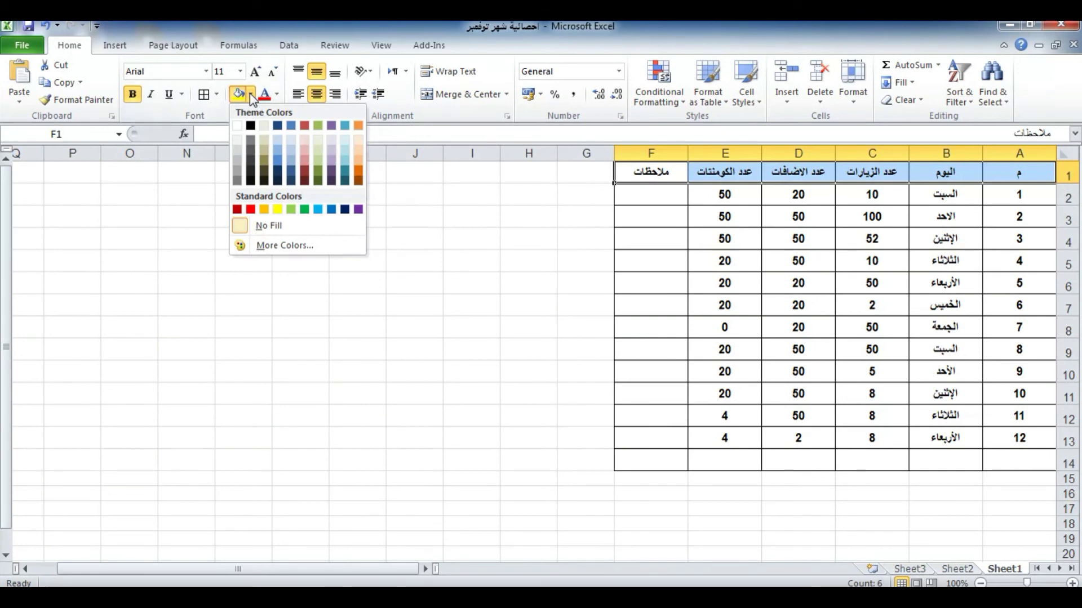
{"action": "left_click", "coordinate": [307, 160]}
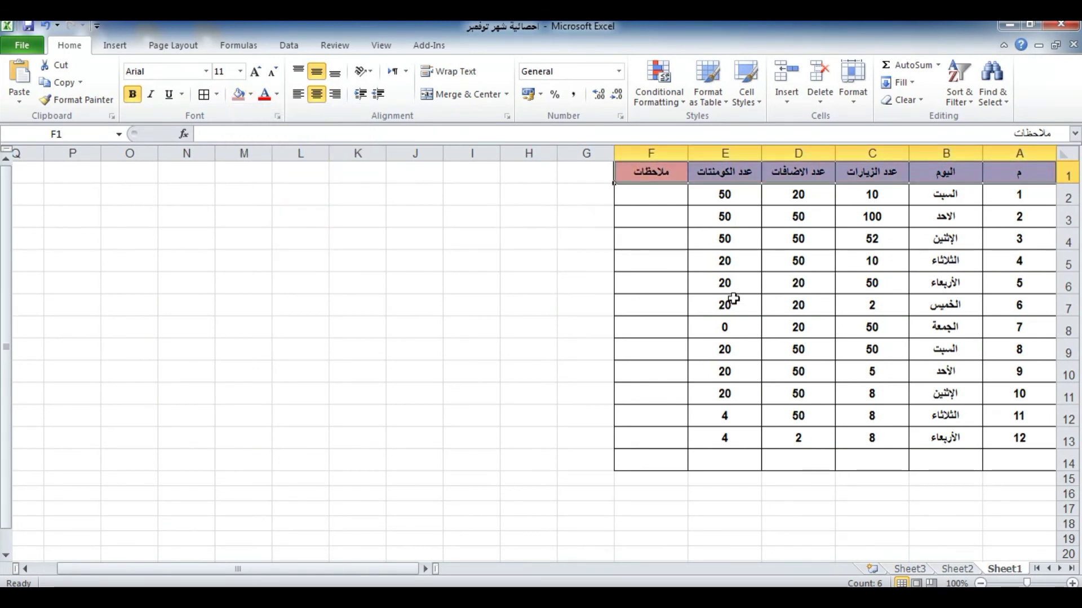
Fill the numbered cells A2 to A13 with the standard orange color
{"action": "left_click", "coordinate": [1010, 200]}
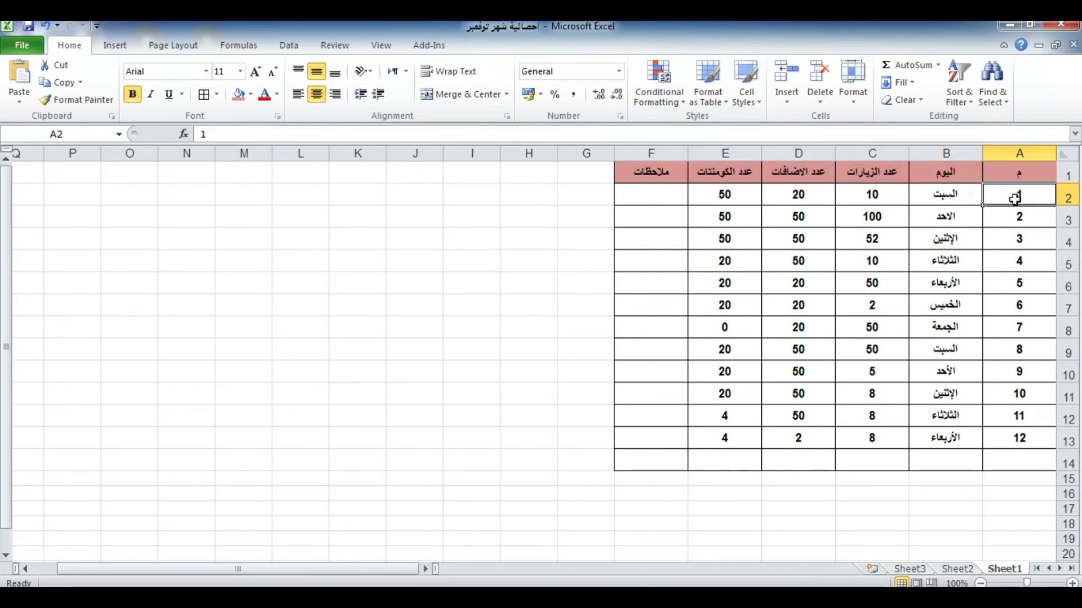
{"action": "left_click_drag", "start_coordinate": [1014, 197], "coordinate": [1026, 437]}
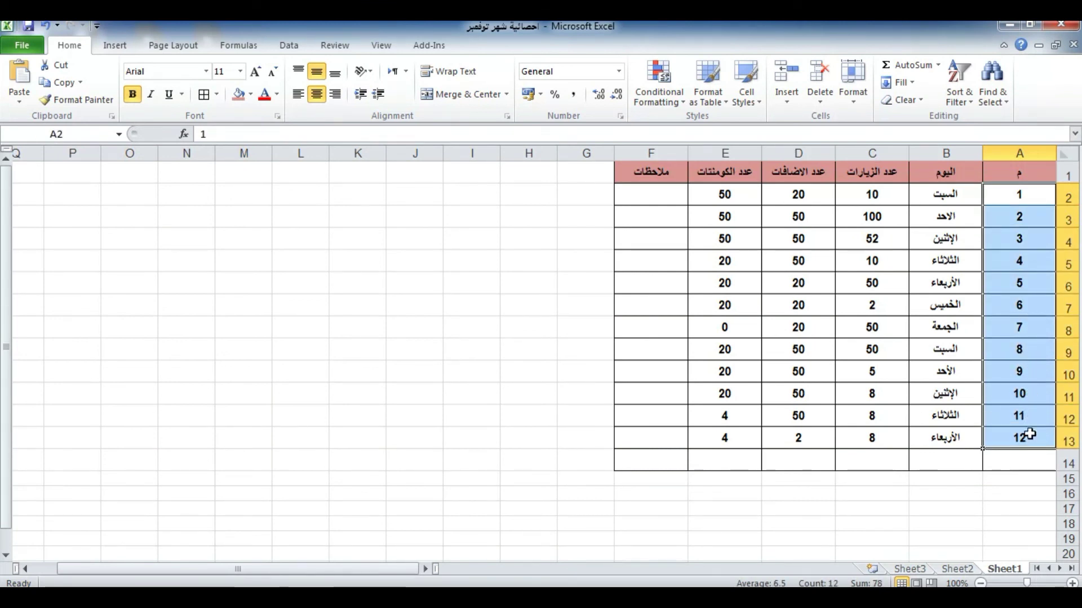
{"action": "left_click", "coordinate": [249, 94]}
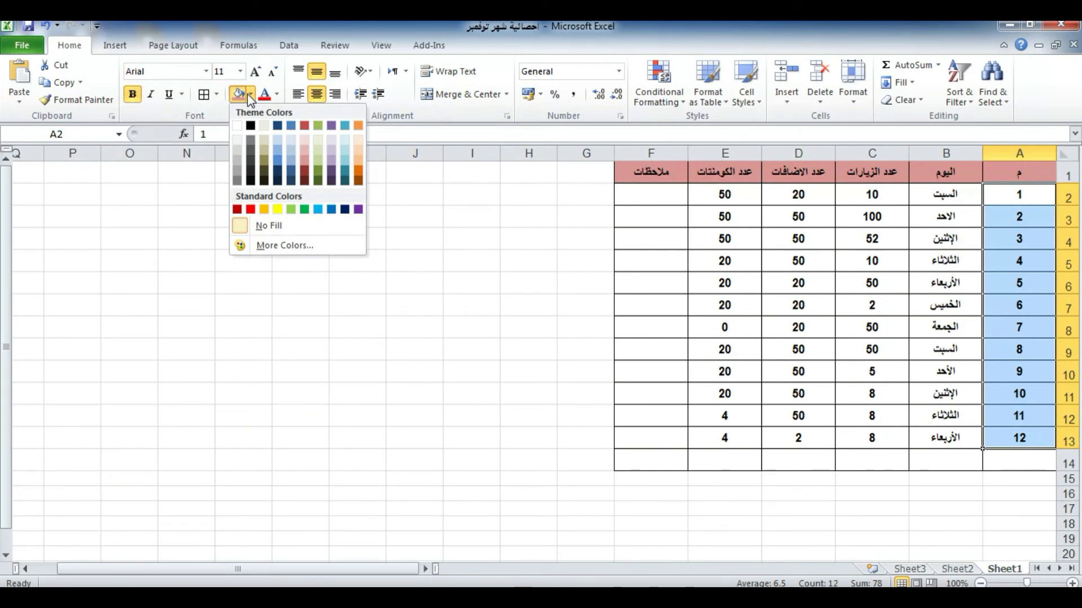
{"action": "left_click", "coordinate": [264, 208]}
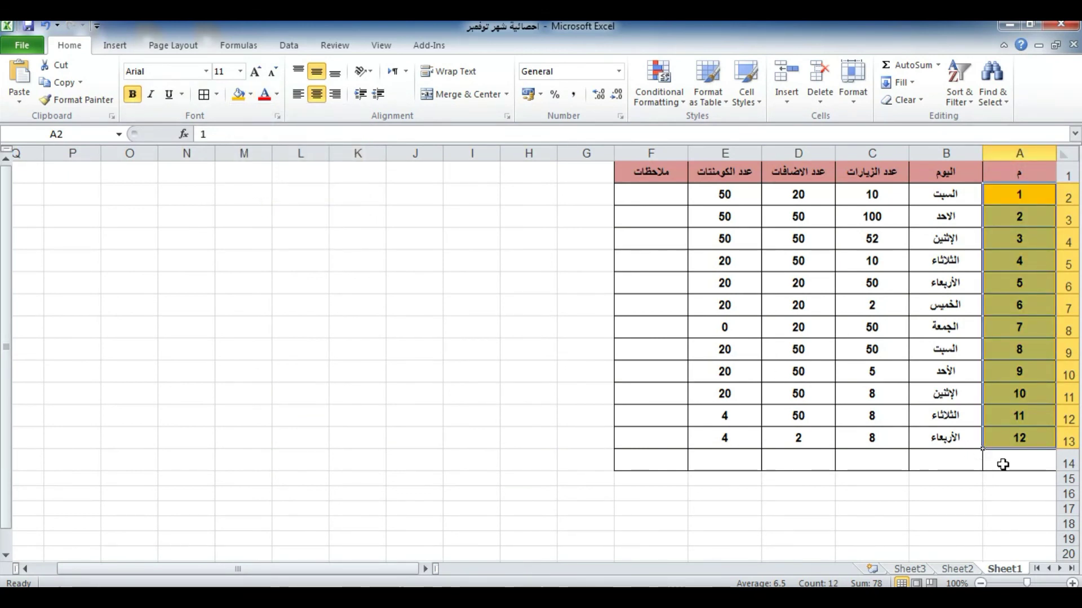
Enter the total row label المجموع in cell A14
{"action": "left_click", "coordinate": [1023, 459]}
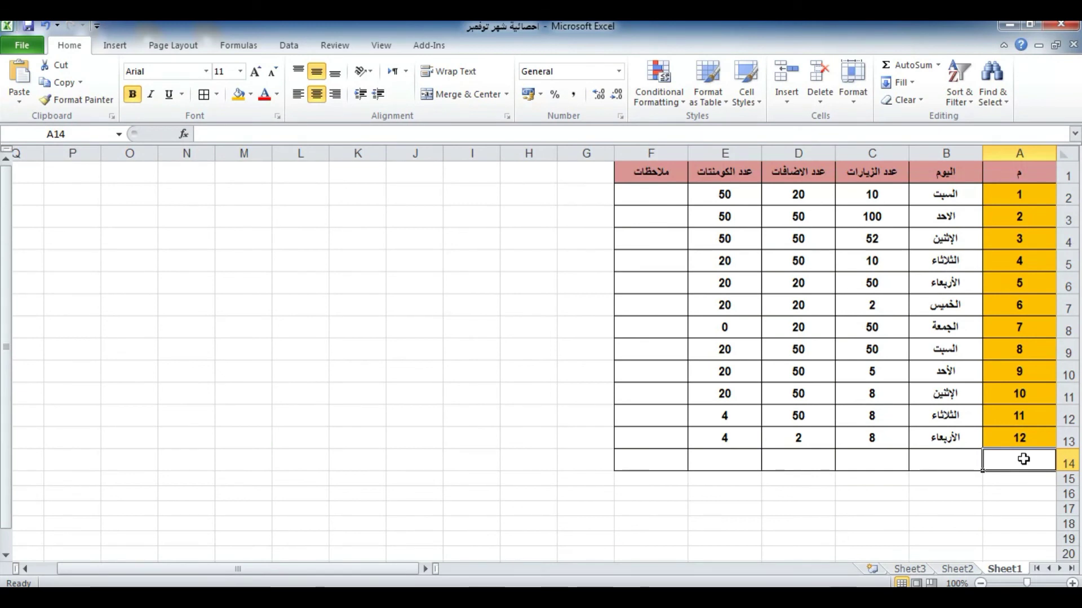
{"action": "type", "text": "ال"}
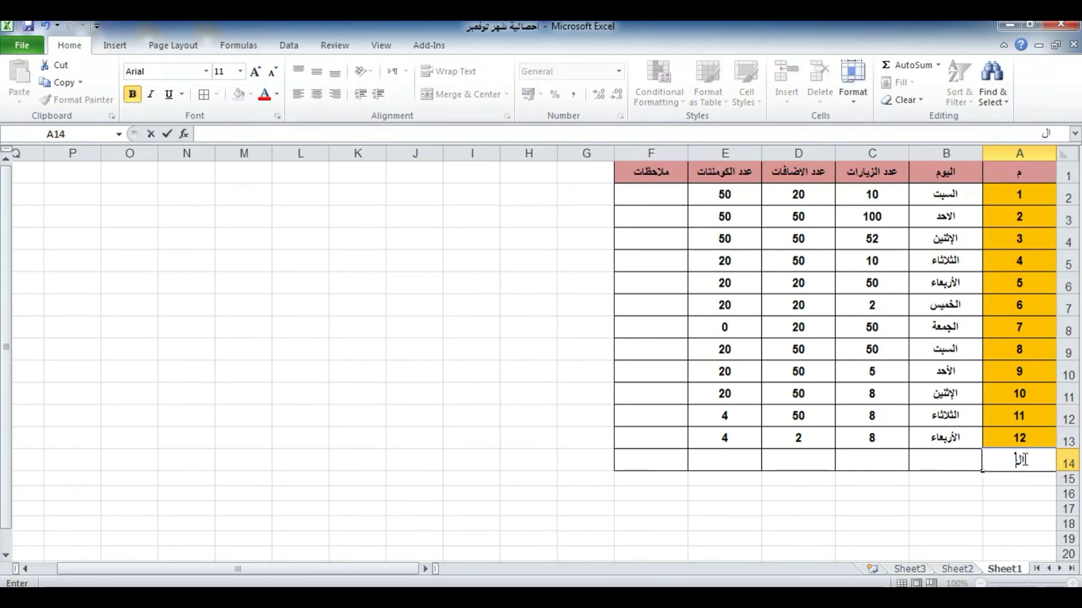
{"action": "type", "text": "مجموع"}
{"action": "key", "text": "Tab"}
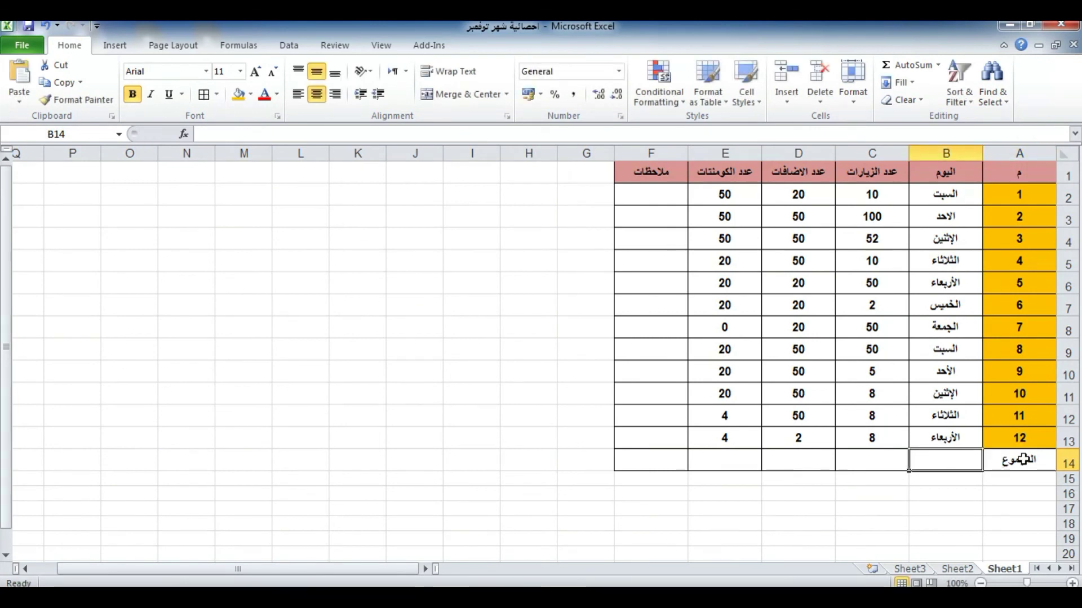
Total the visits with =SUM(C2:C13) in C14 and fill the formula across to E14
{"action": "left_click", "coordinate": [882, 459]}
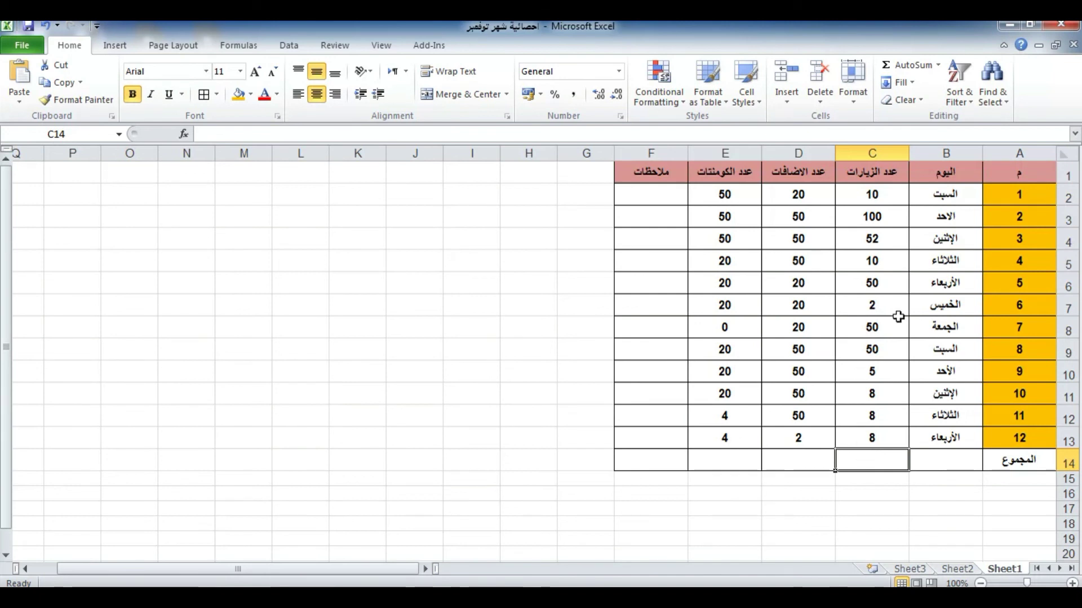
{"action": "left_click", "coordinate": [905, 66]}
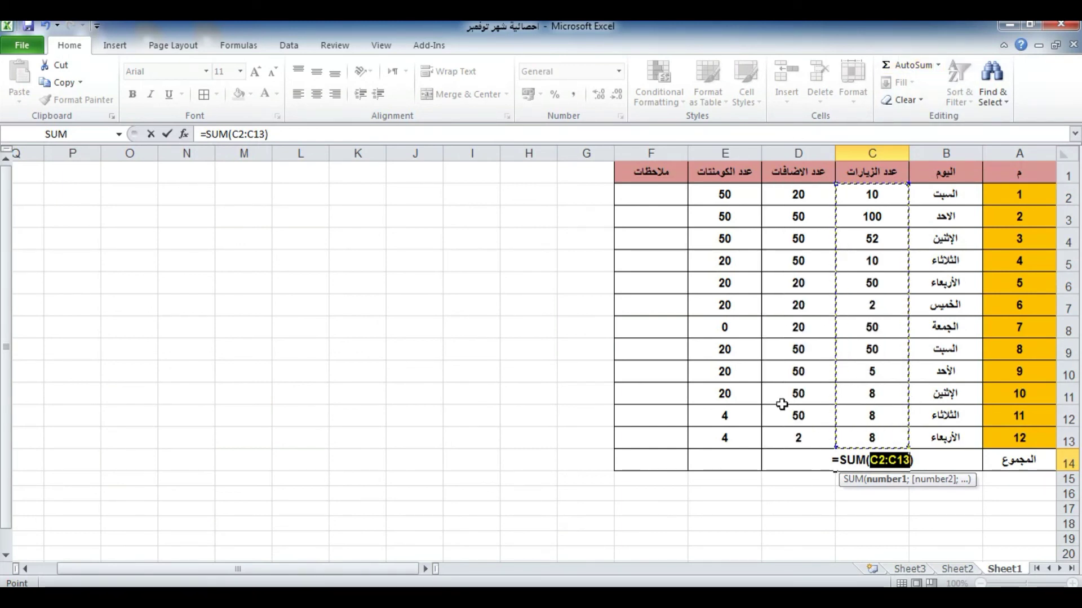
{"action": "key", "text": "Return"}
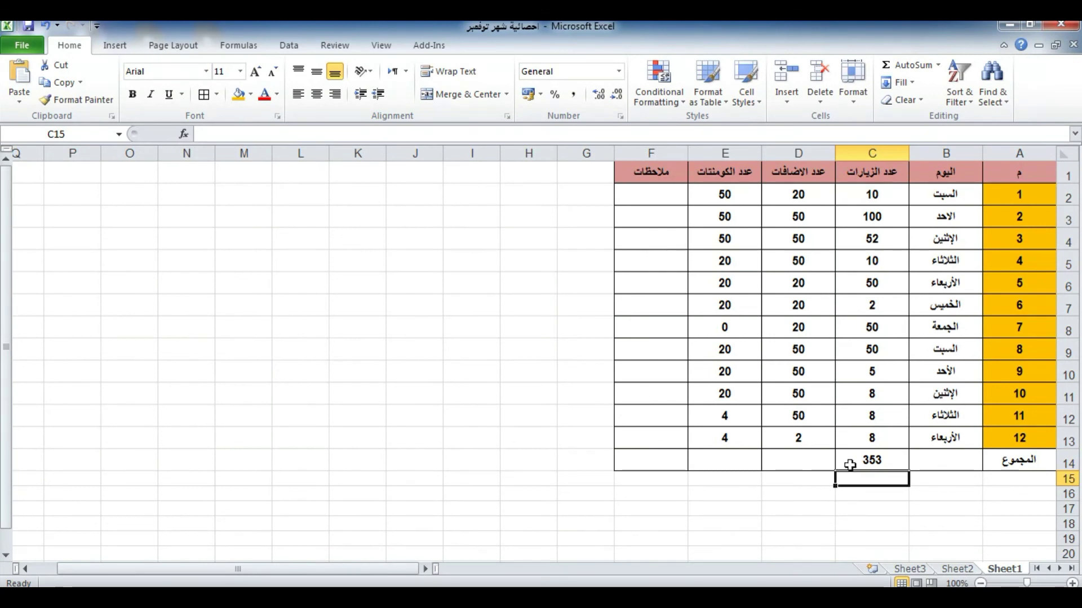
{"action": "left_click", "coordinate": [851, 464]}
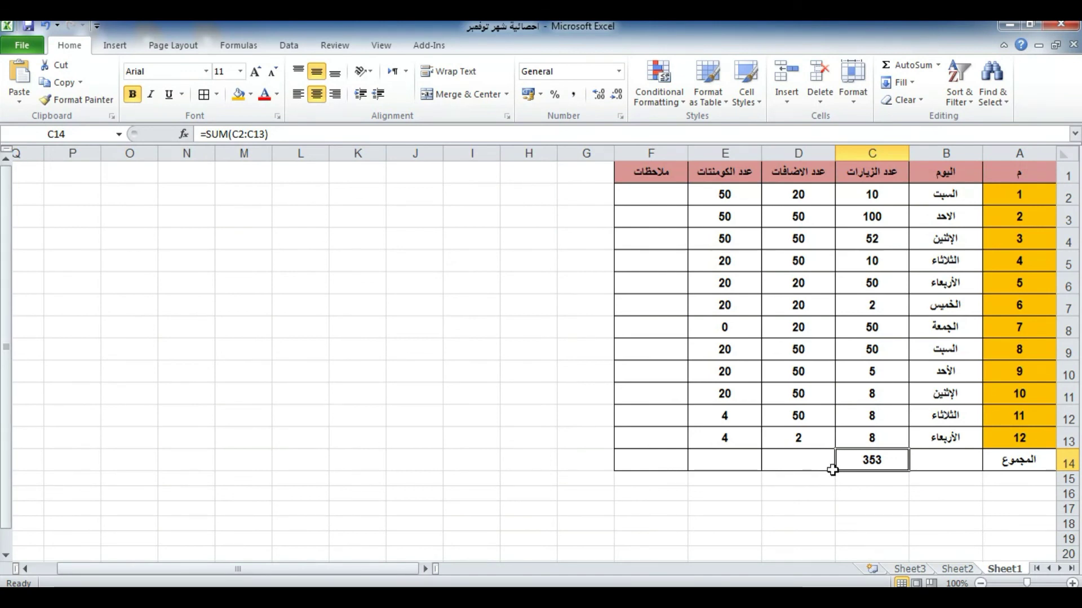
{"action": "left_click_drag", "start_coordinate": [834, 470], "coordinate": [705, 472]}
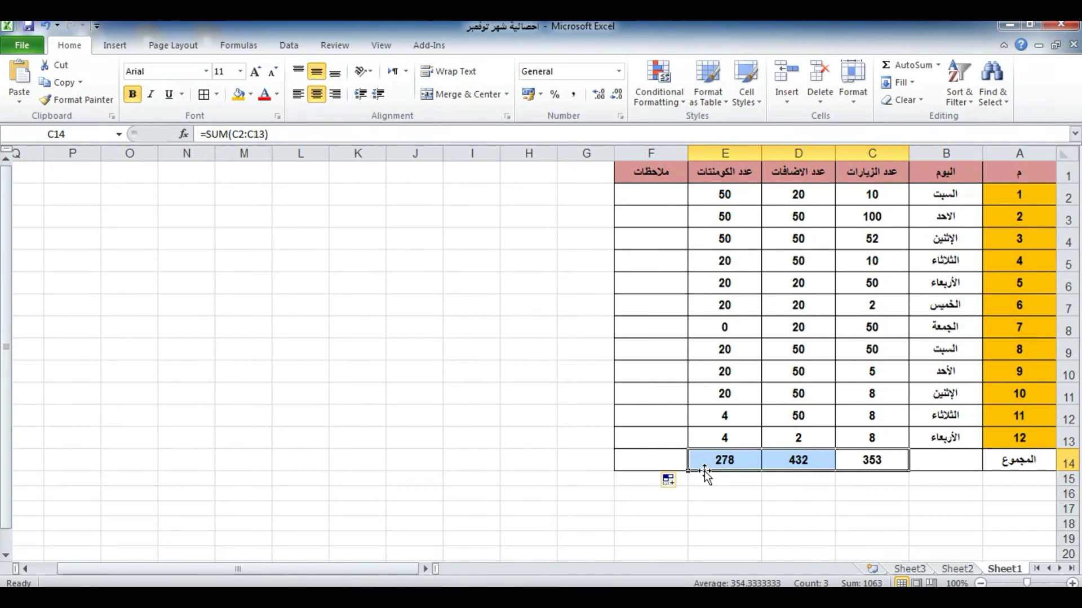
{"action": "left_click", "coordinate": [560, 333]}
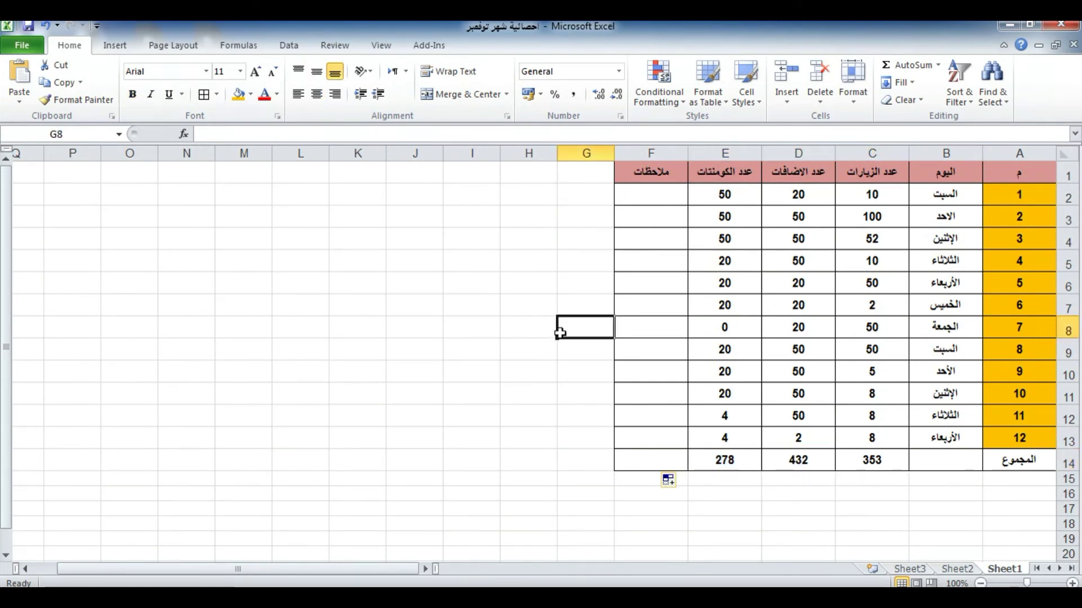
{"action": "left_click_drag", "start_coordinate": [947, 195], "coordinate": [757, 441]}
{"action": "left_click_drag", "start_coordinate": [706, 440], "coordinate": [703, 439]}
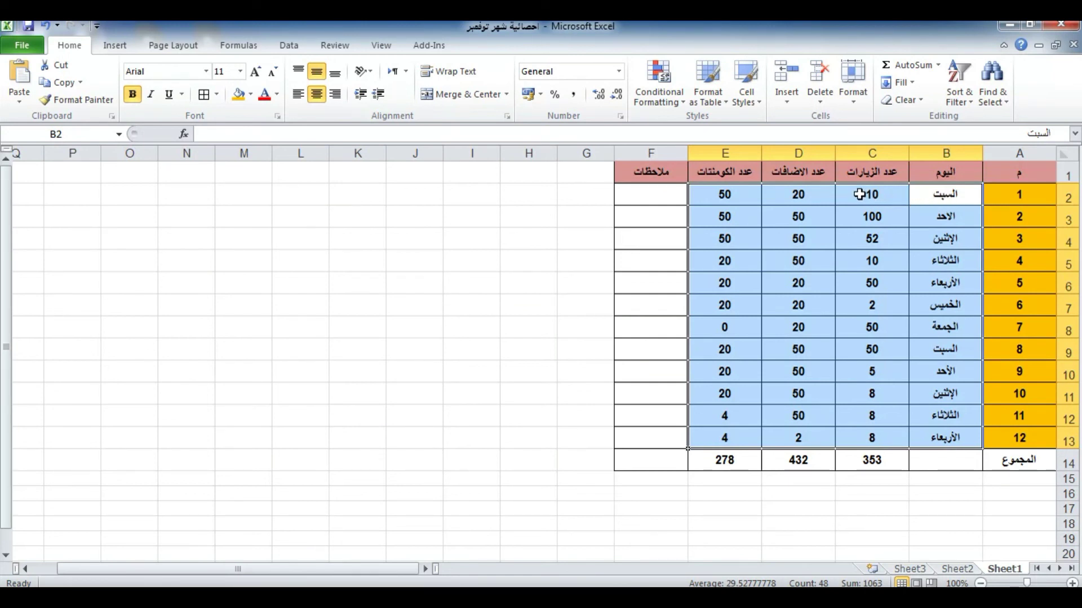
{"action": "left_click", "coordinate": [951, 198]}
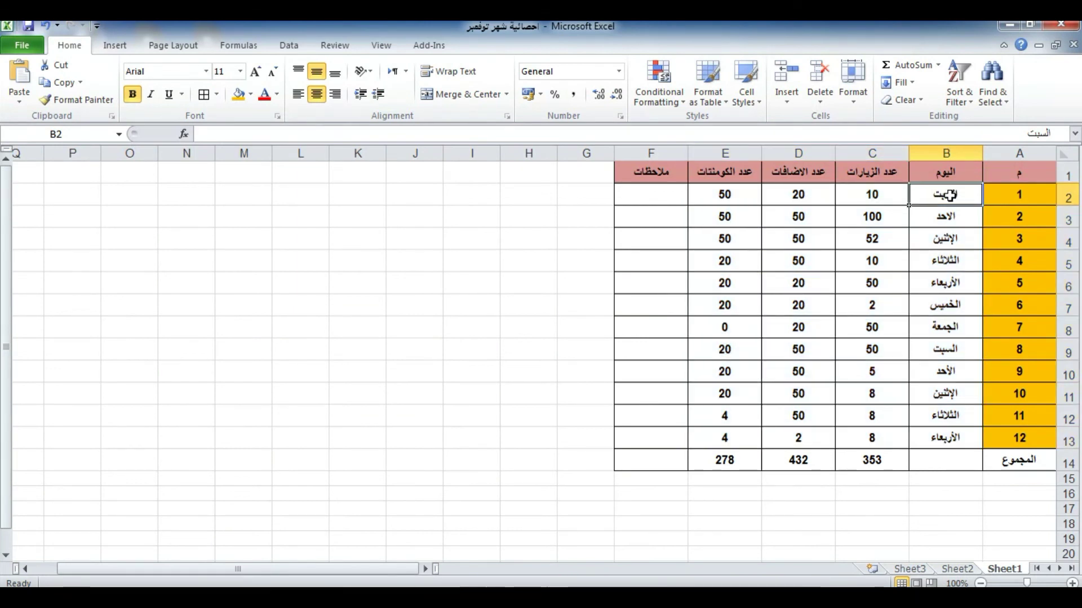
{"action": "left_click_drag", "start_coordinate": [958, 198], "coordinate": [727, 378]}
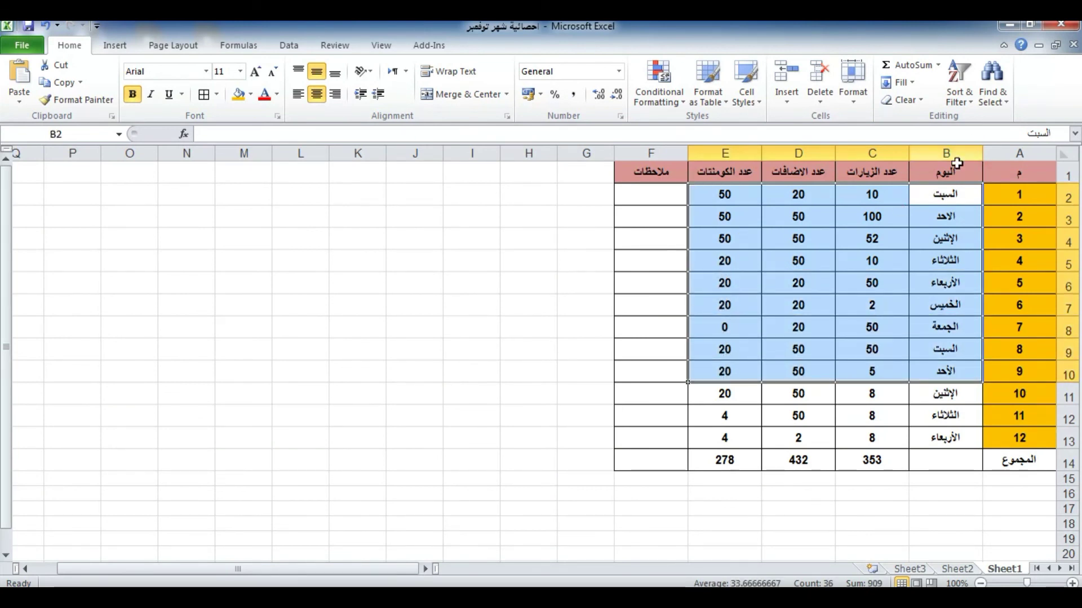
Insert a clustered chart with three-dimensional columns from the headers and daily figures in B1:E13
{"action": "left_click_drag", "start_coordinate": [942, 170], "coordinate": [735, 440]}
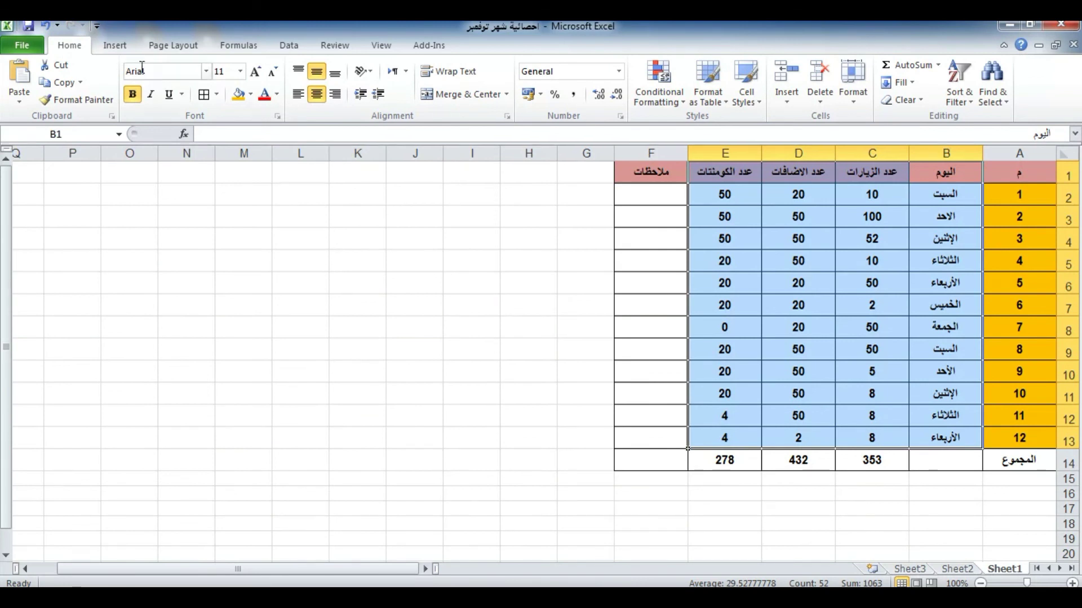
{"action": "left_click", "coordinate": [114, 45]}
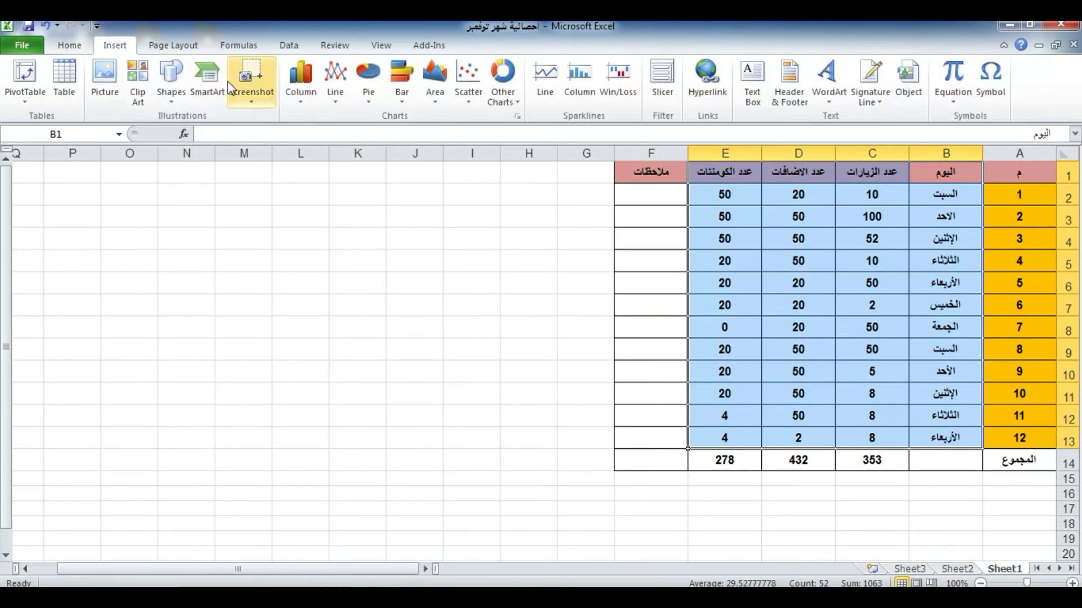
{"action": "left_click", "coordinate": [299, 97]}
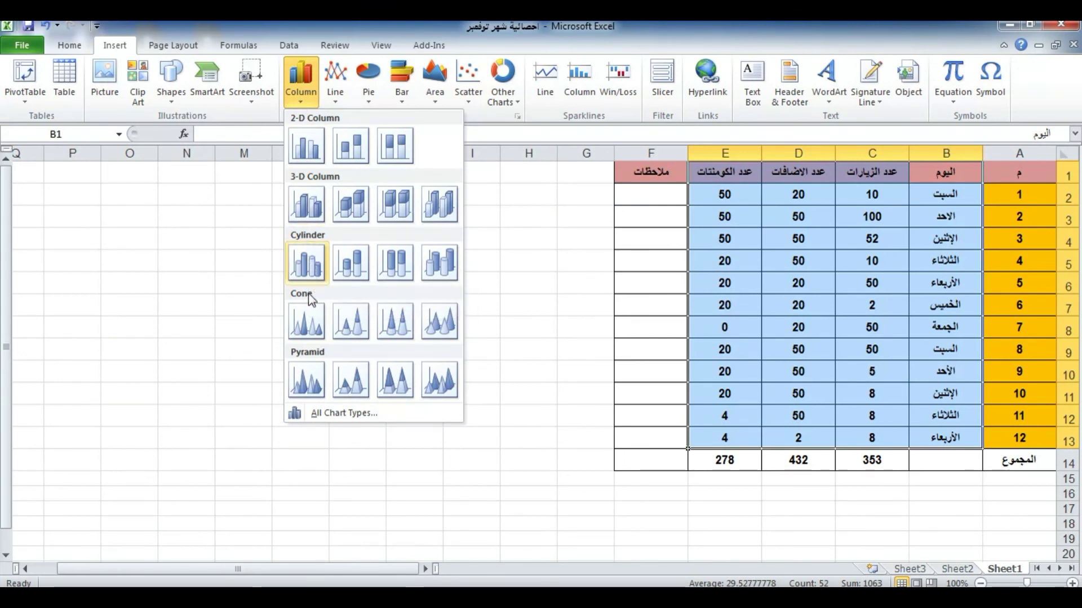
{"action": "left_click", "coordinate": [311, 326]}
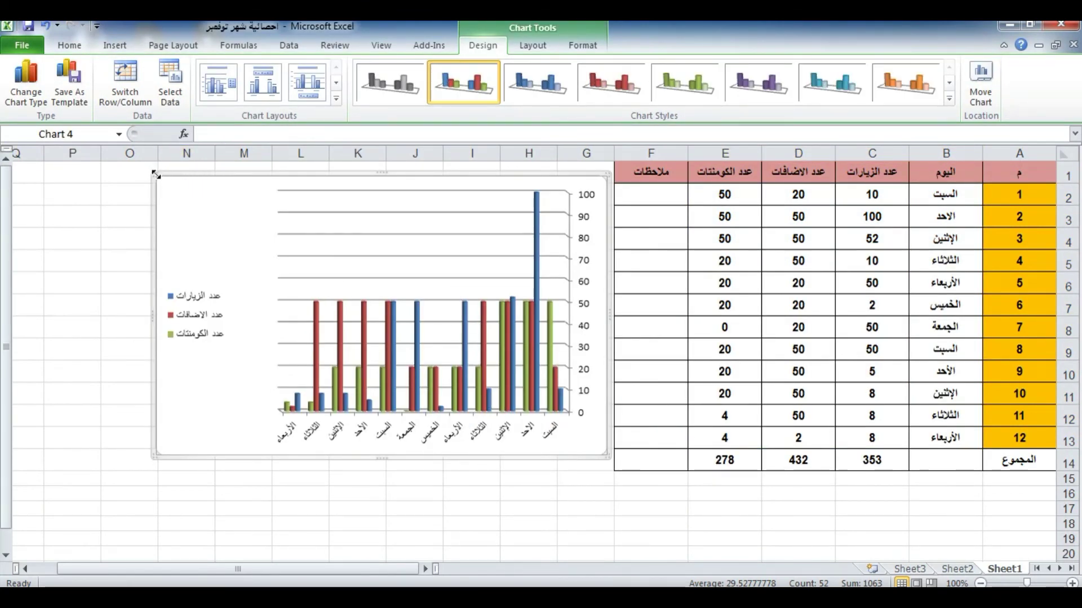
Enlarge the chart so it spans columns G to P and rows 1 to 20 beside the table
{"action": "left_click_drag", "start_coordinate": [153, 174], "coordinate": [57, 165]}
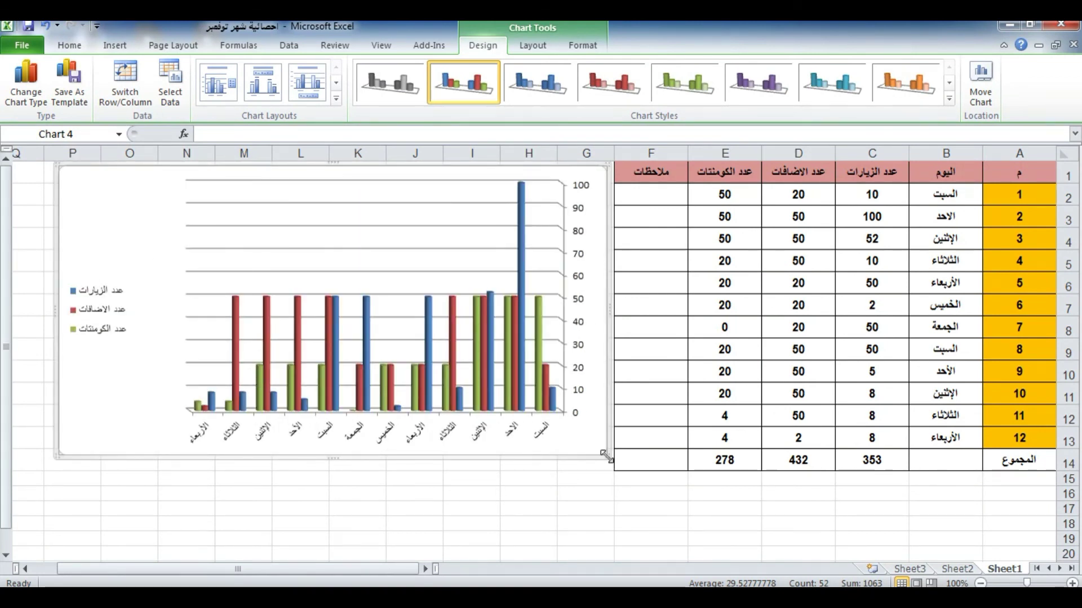
{"action": "left_click_drag", "start_coordinate": [605, 454], "coordinate": [606, 427]}
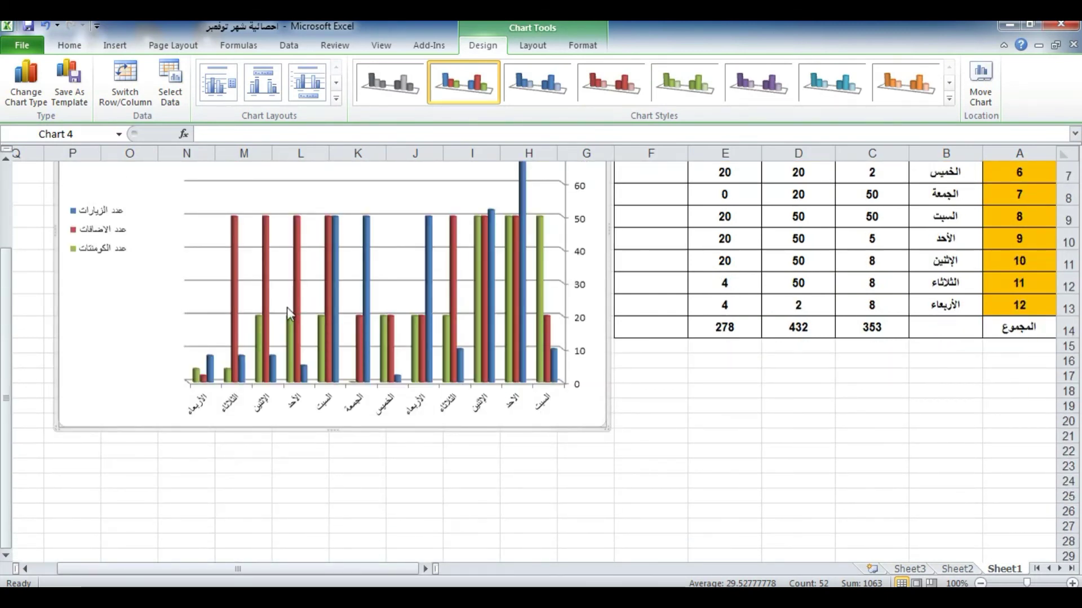
{"action": "left_click_drag", "start_coordinate": [5, 359], "coordinate": [4, 247]}
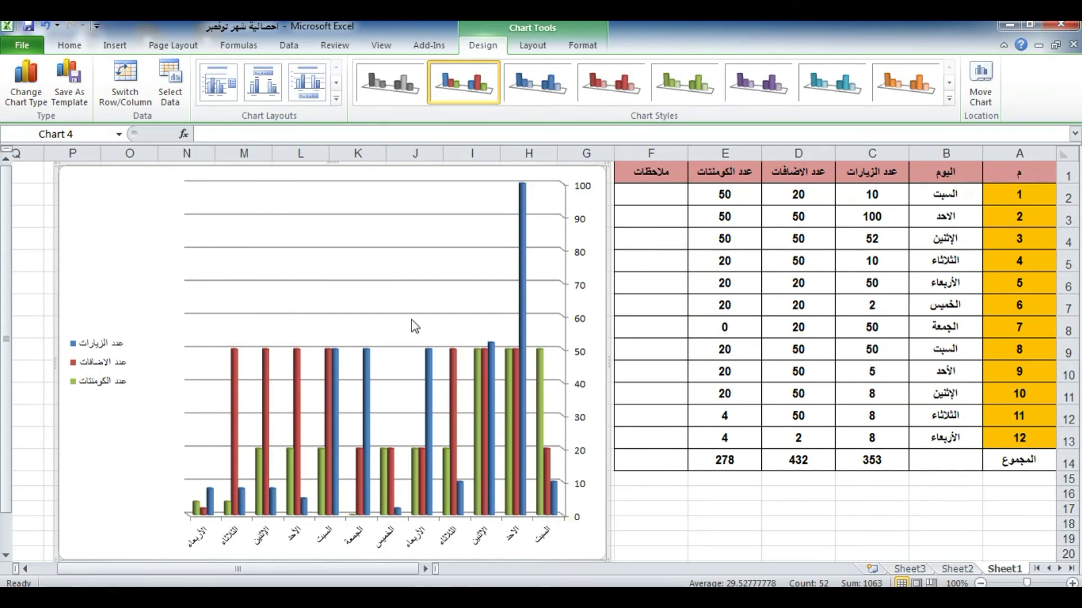
Apply the chart layout that has a title, a legend beneath it and data labels above the columns
{"action": "left_click", "coordinate": [411, 204]}
{"action": "left_click", "coordinate": [395, 175]}
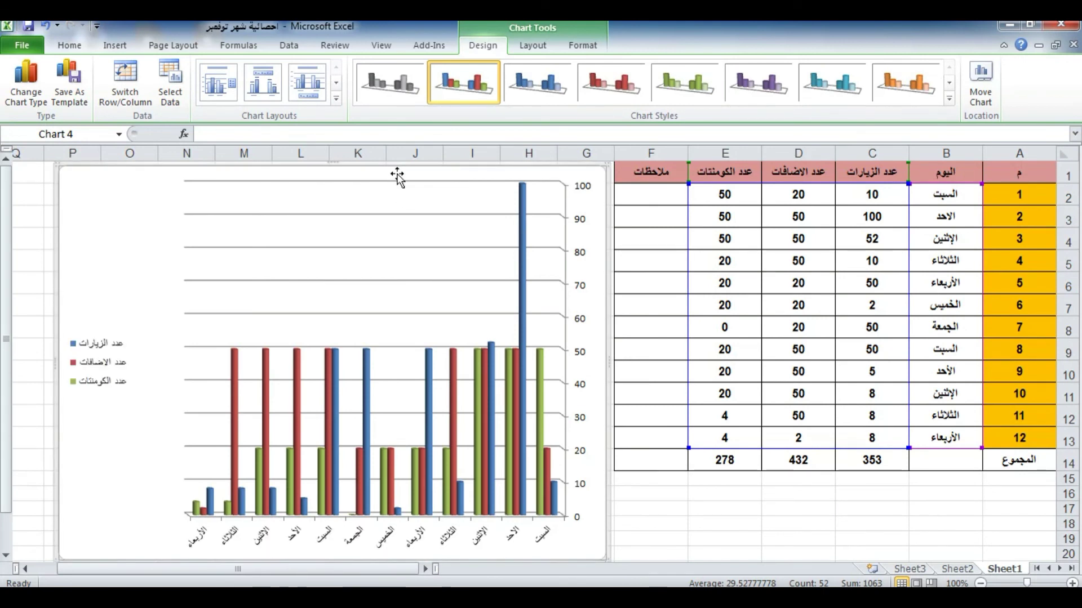
{"action": "right_click", "coordinate": [396, 174]}
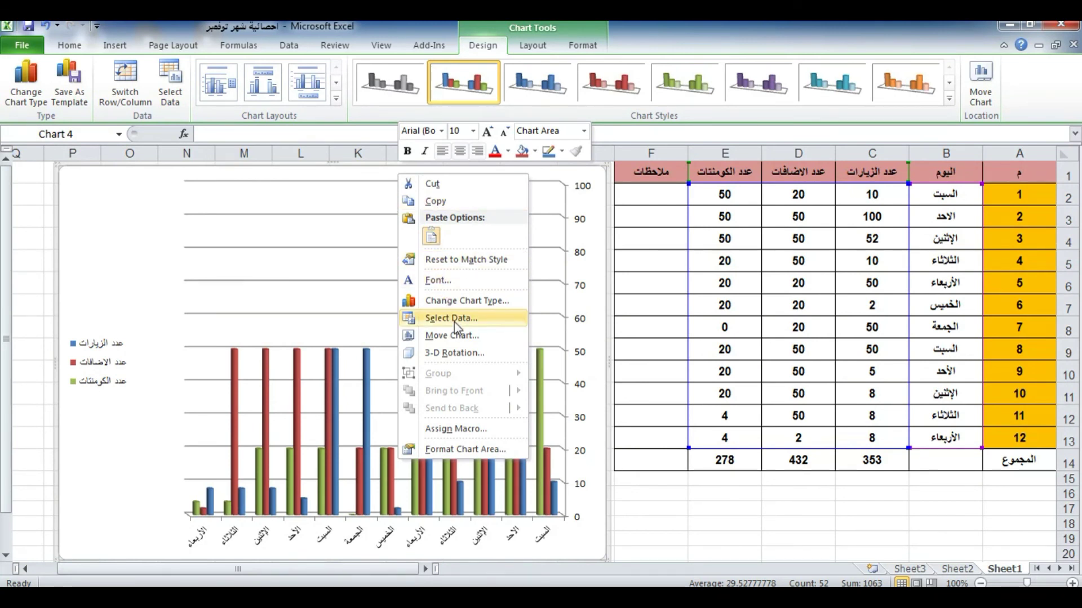
{"action": "left_click", "coordinate": [261, 94]}
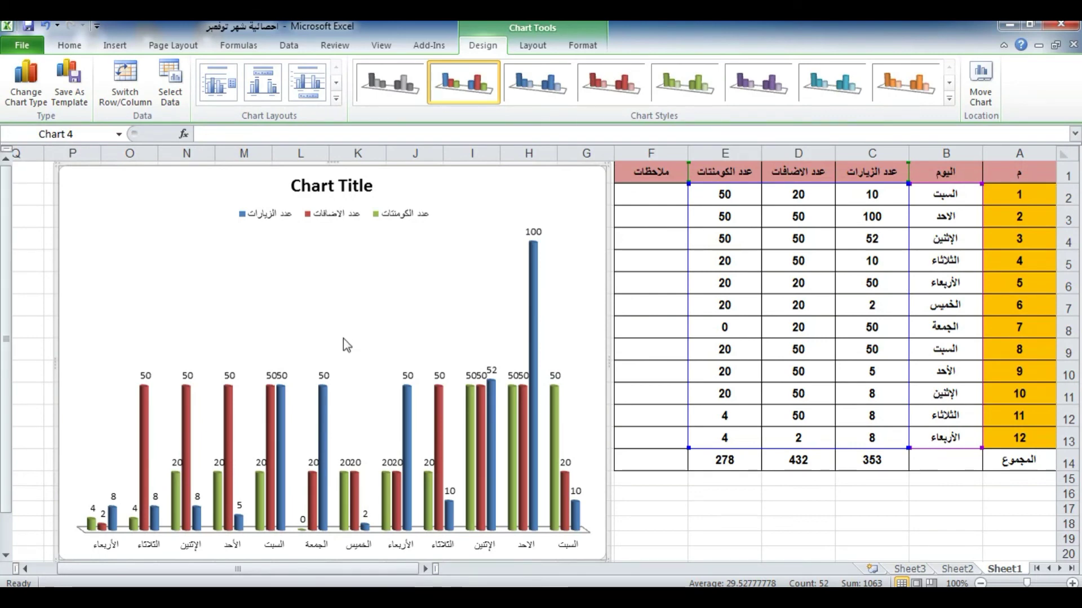
Replace the chart title's placeholder text with احصائية شهر نوفمبر
{"action": "left_click", "coordinate": [309, 188]}
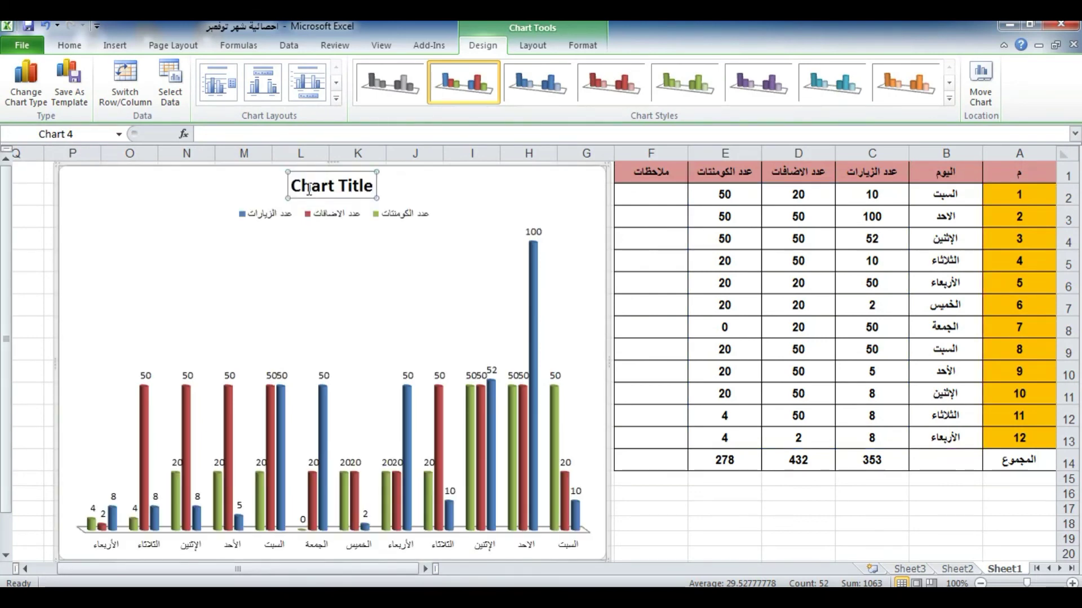
{"action": "double_click", "coordinate": [310, 189]}
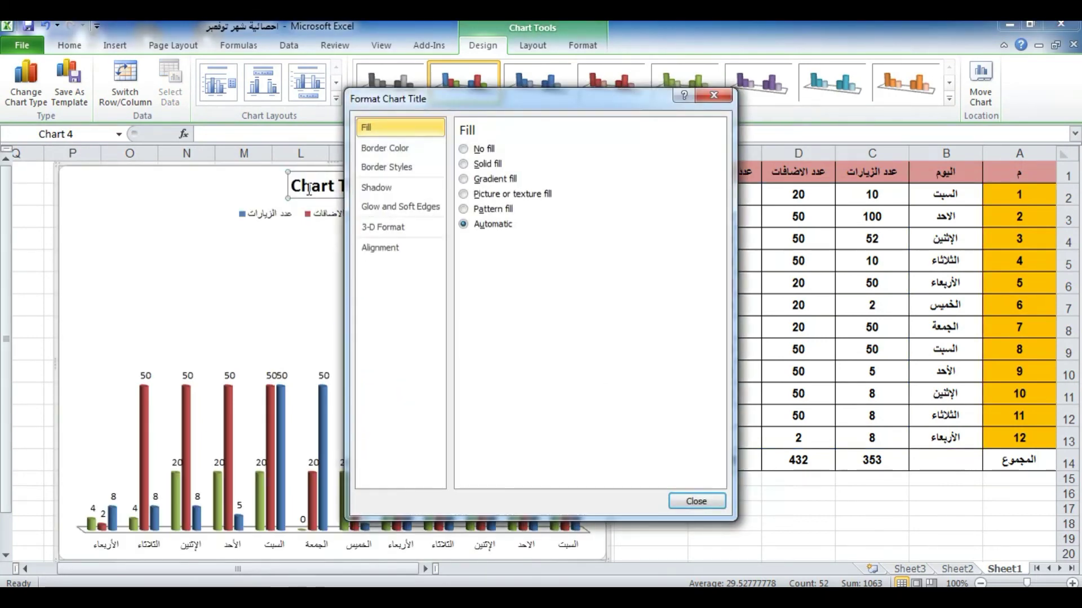
{"action": "left_click", "coordinate": [699, 501]}
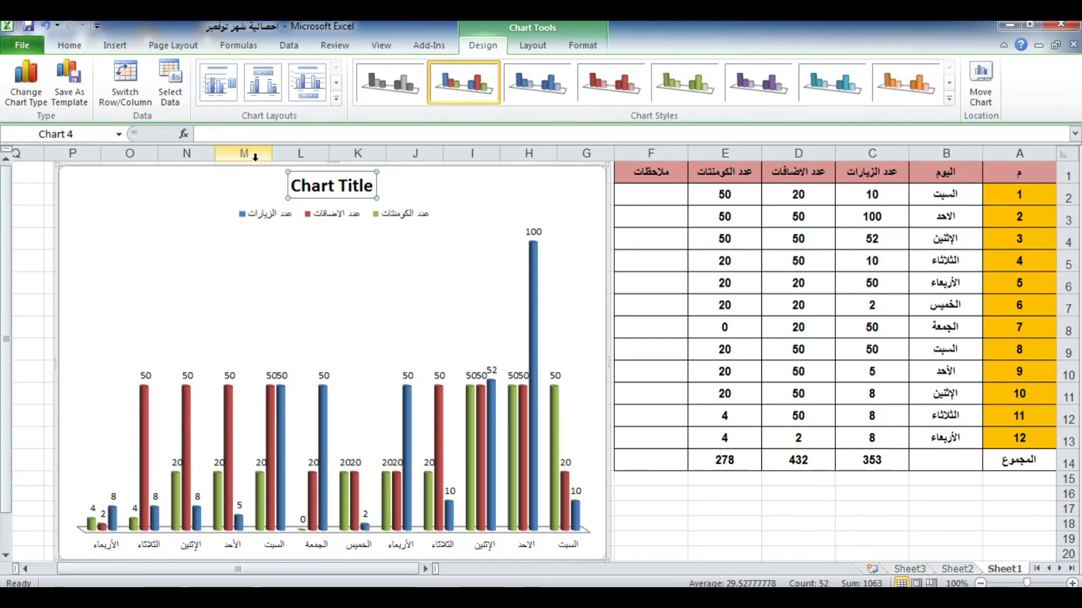
{"action": "left_click_drag", "start_coordinate": [293, 186], "coordinate": [374, 189]}
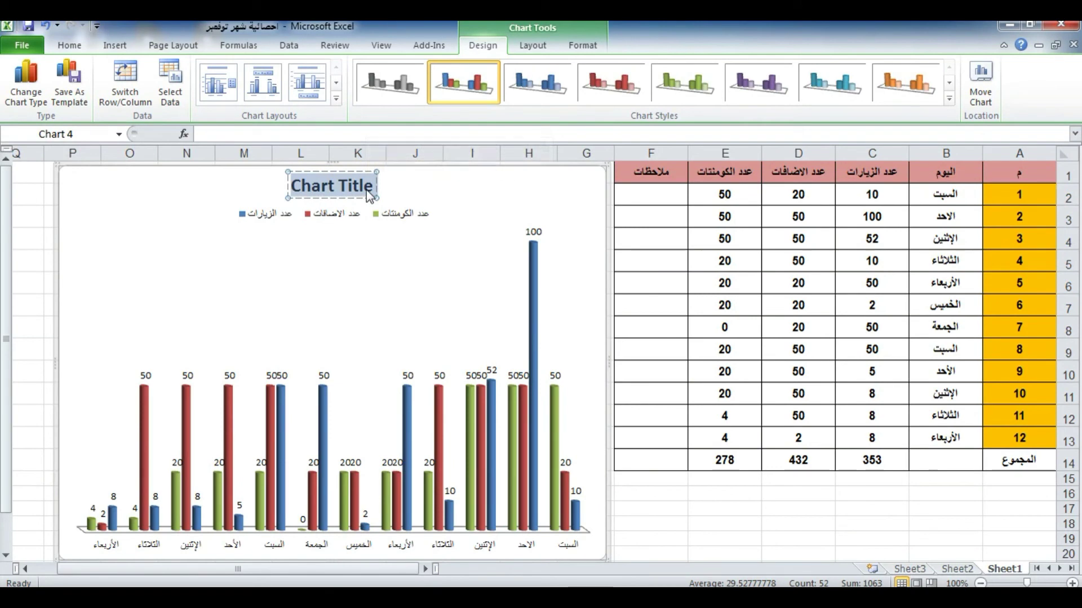
{"action": "type", "text": "احص"}
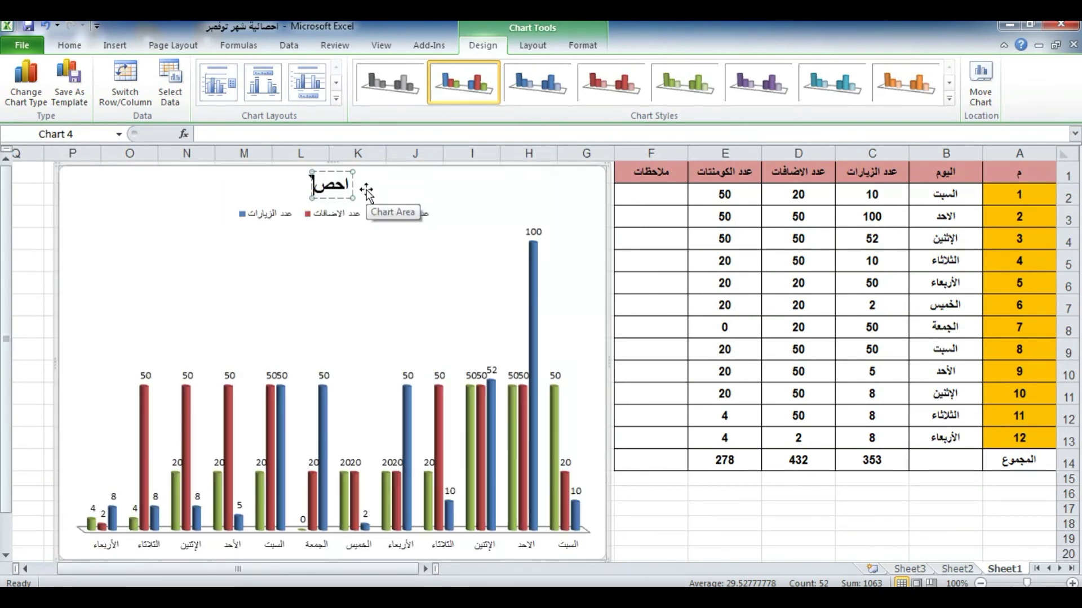
{"action": "type", "text": "ائية"}
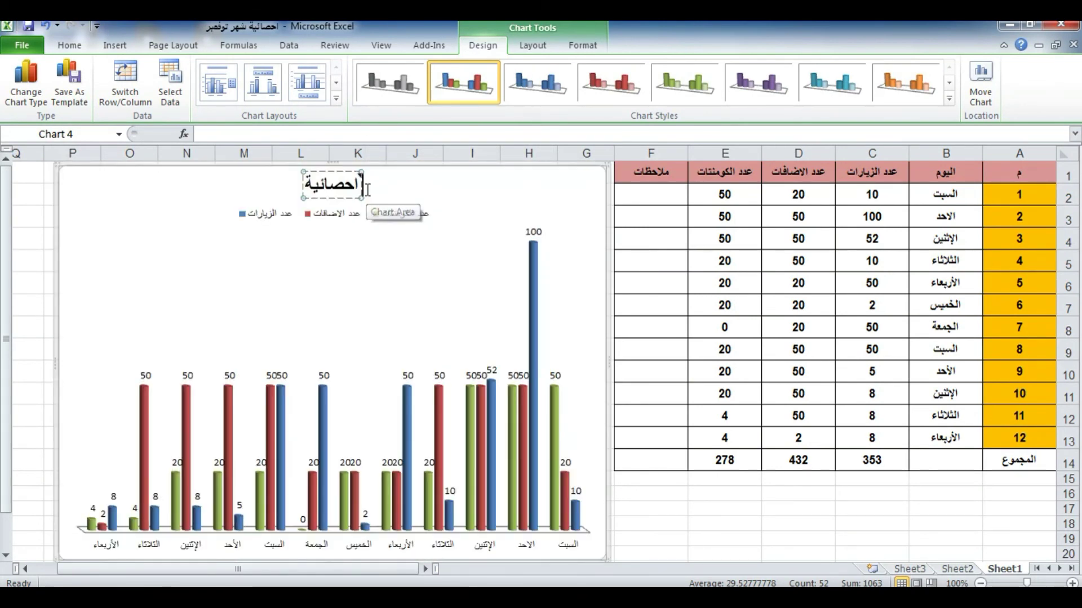
{"action": "type", "text": " شهر نو"}
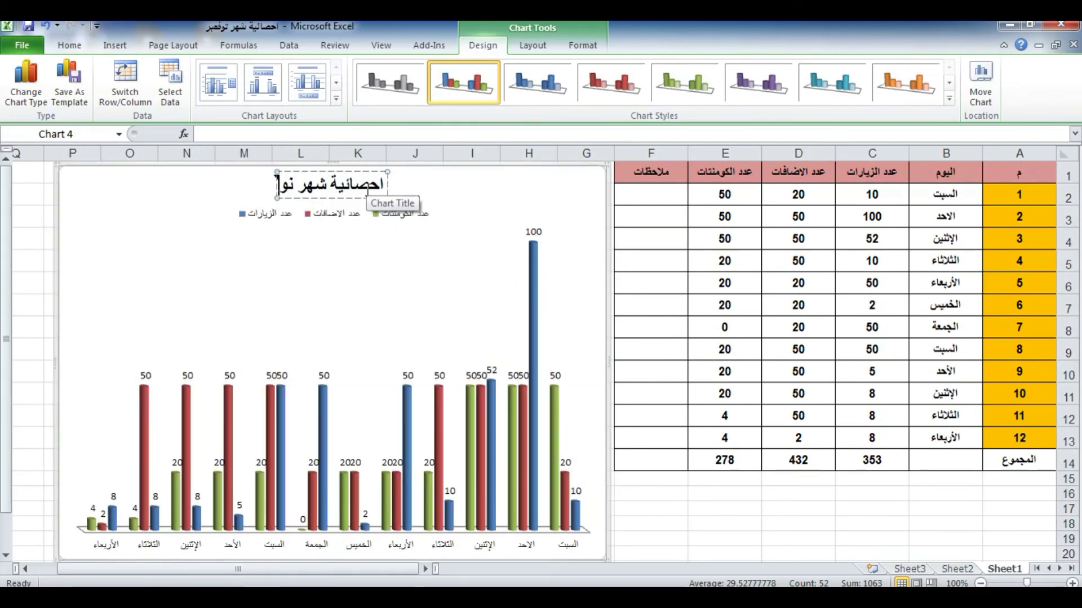
{"action": "type", "text": "فمبر"}
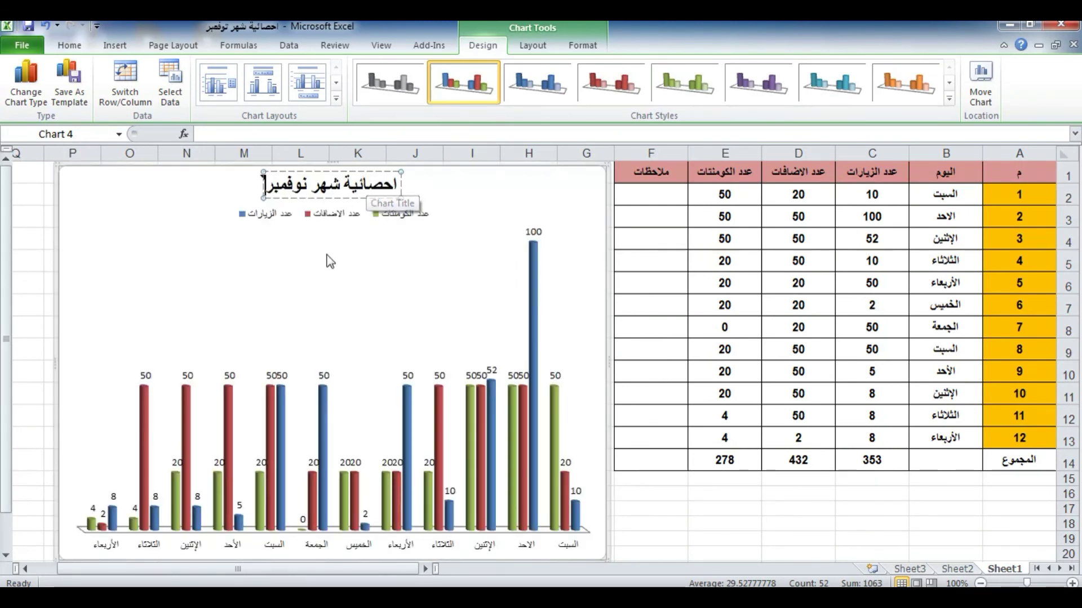
Set the visits (عدد الزيارات) data labels to bold size 11 and make the comments (عدد الكومنتات) data labels bold
{"action": "left_click", "coordinate": [535, 232]}
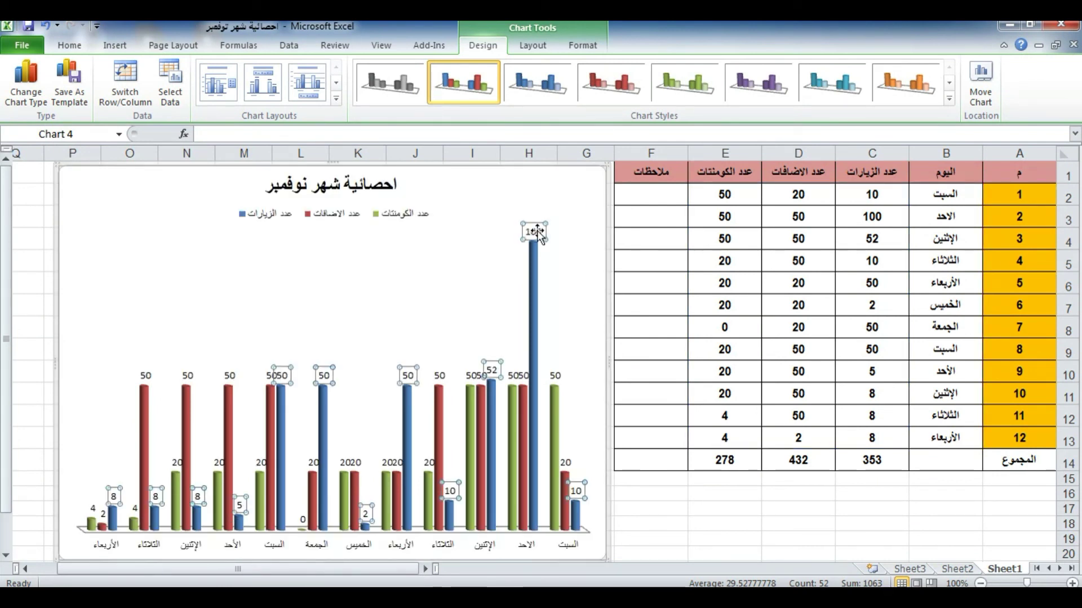
{"action": "left_click", "coordinate": [69, 46]}
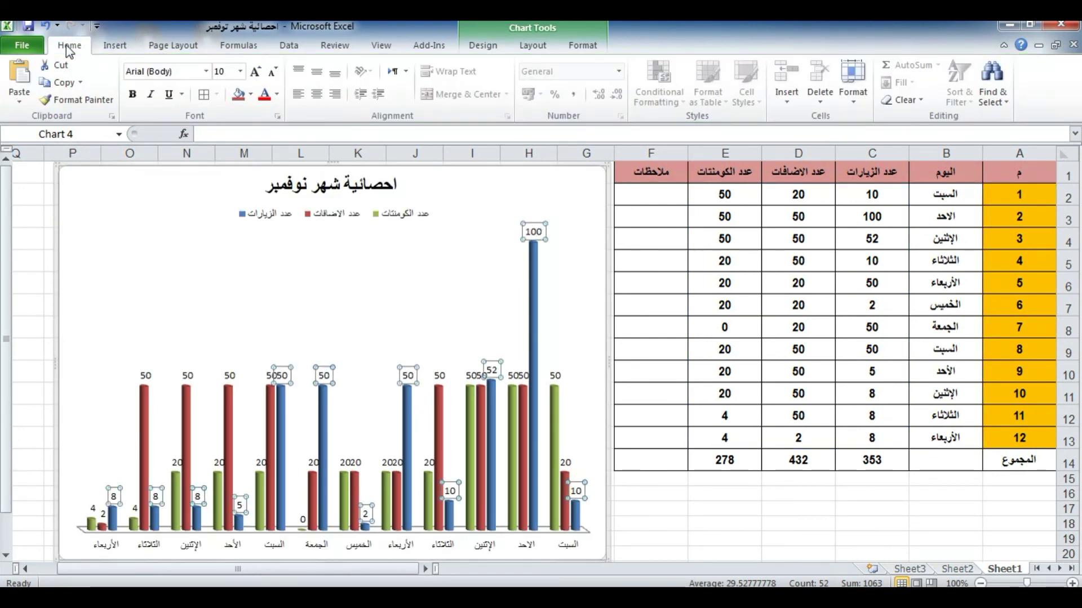
{"action": "left_click", "coordinate": [240, 72]}
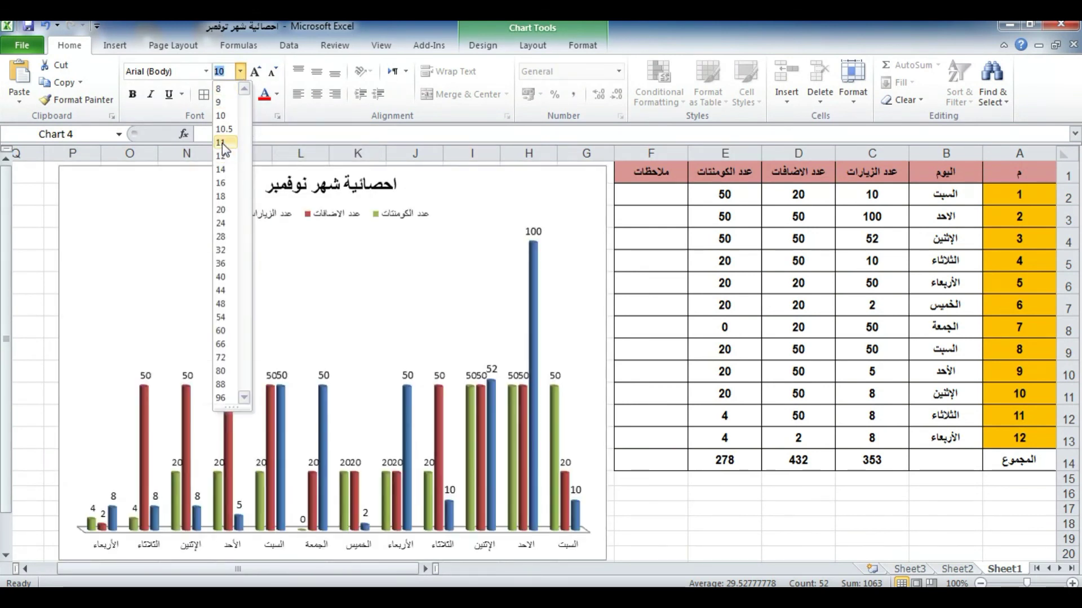
{"action": "left_click", "coordinate": [220, 142]}
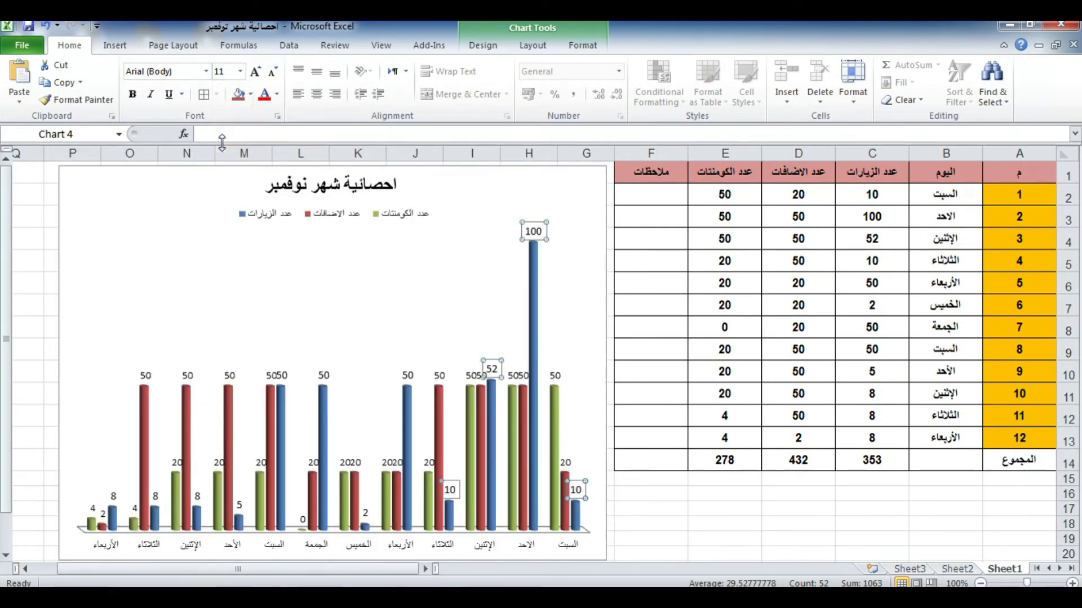
{"action": "left_click", "coordinate": [131, 94]}
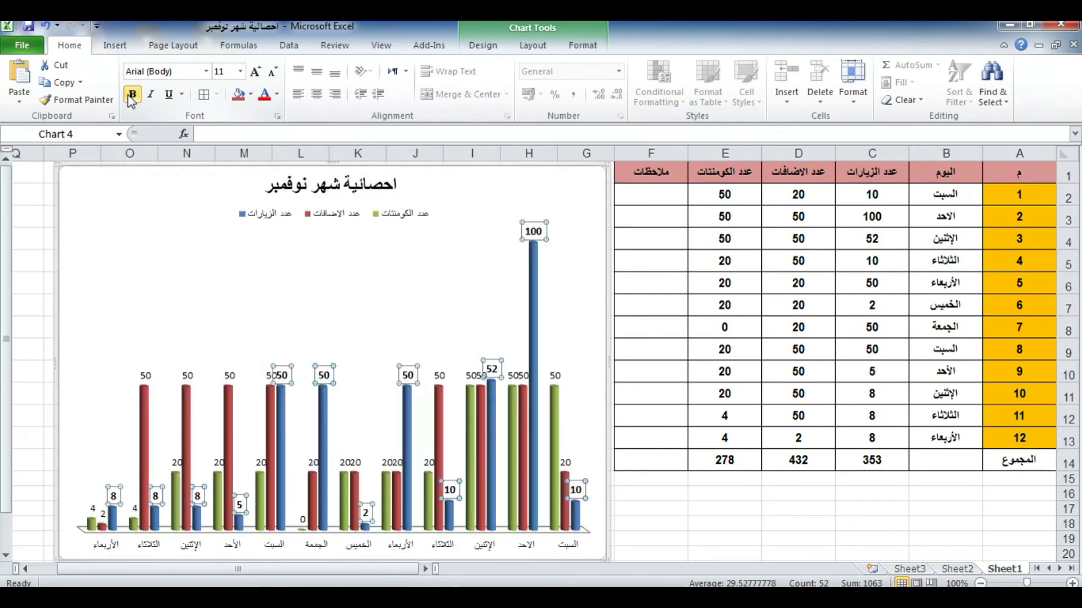
{"action": "left_click", "coordinate": [554, 378]}
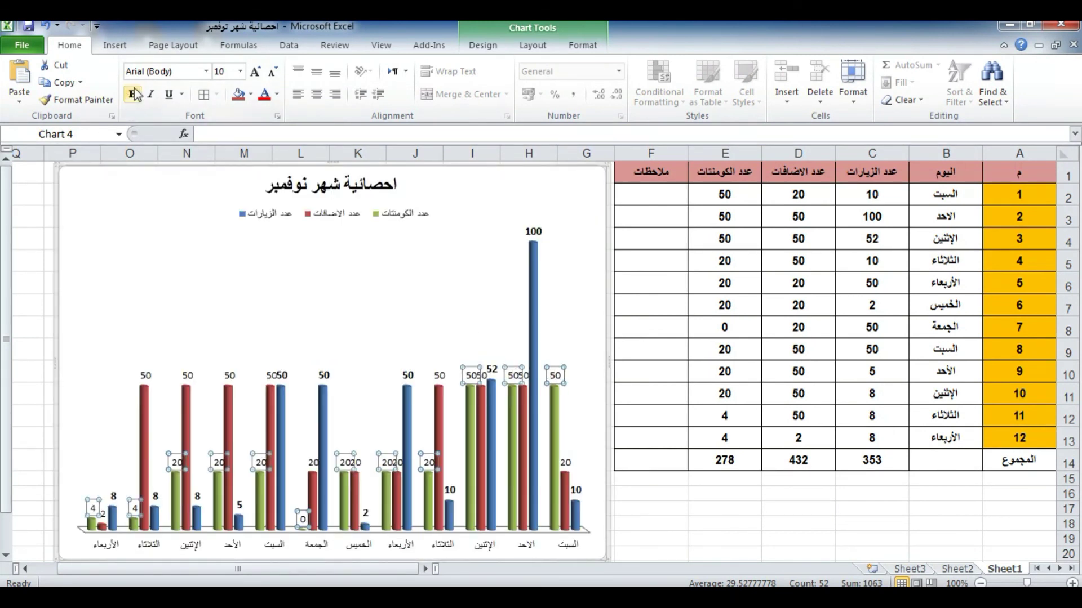
Color the chart title text red and give the title the darkest tan theme fill
{"action": "left_click", "coordinate": [270, 188]}
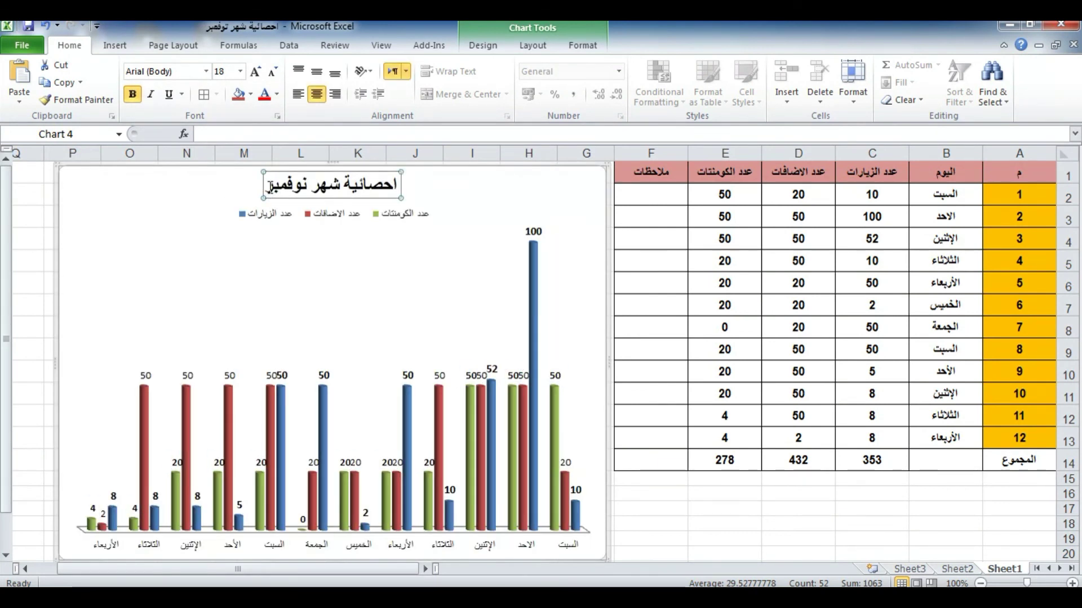
{"action": "left_click_drag", "start_coordinate": [270, 186], "coordinate": [401, 185]}
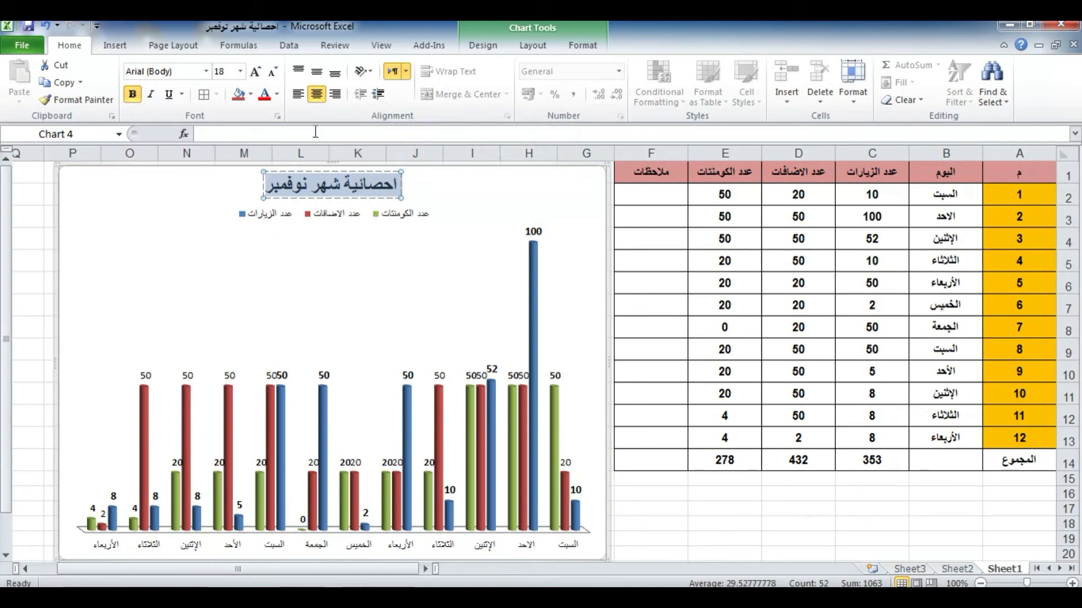
{"action": "left_click", "coordinate": [265, 95]}
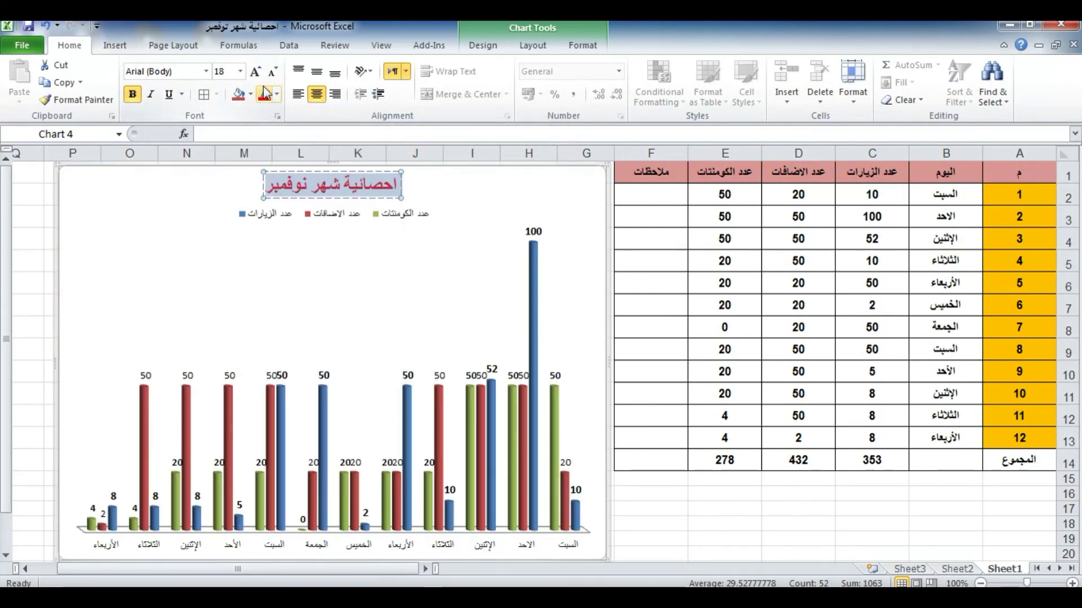
{"action": "left_click", "coordinate": [252, 95]}
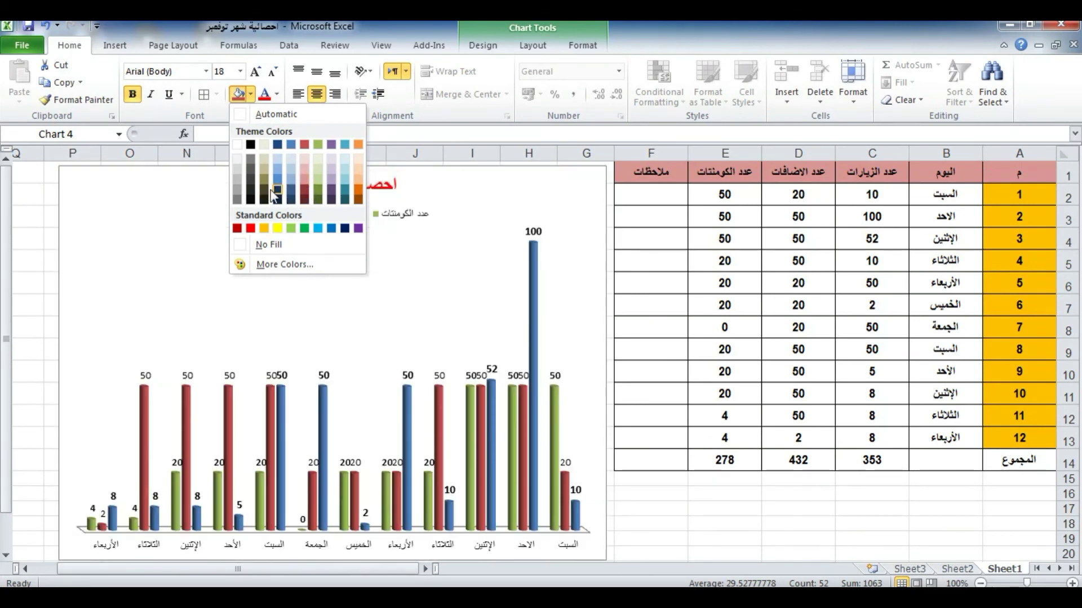
{"action": "left_click", "coordinate": [264, 199]}
{"action": "left_click", "coordinate": [212, 212]}
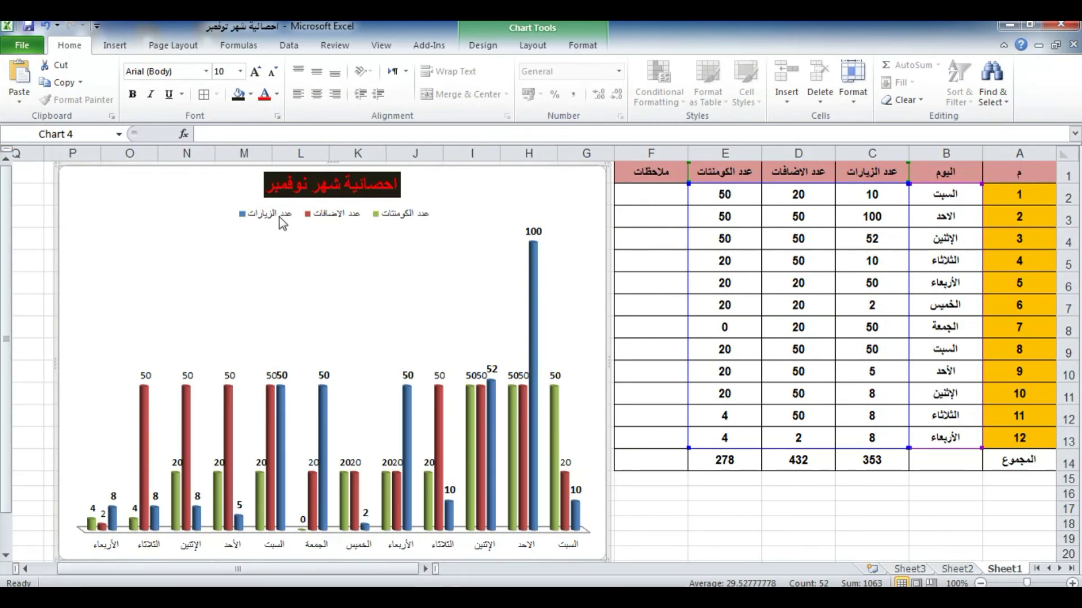
{"action": "left_click", "coordinate": [664, 520]}
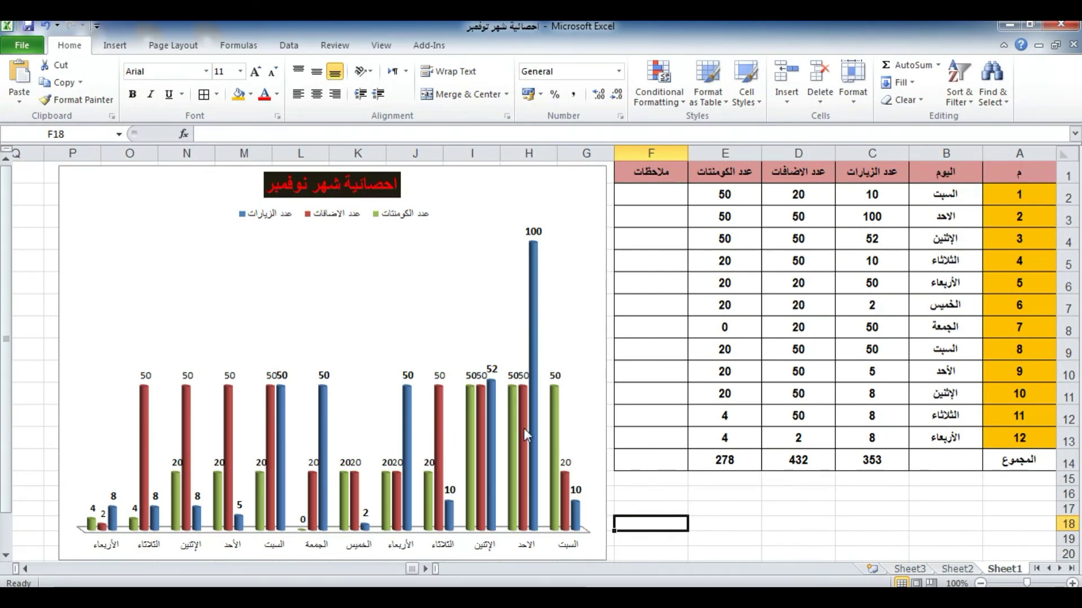
{"action": "mouse_move", "coordinate": [526, 434]}
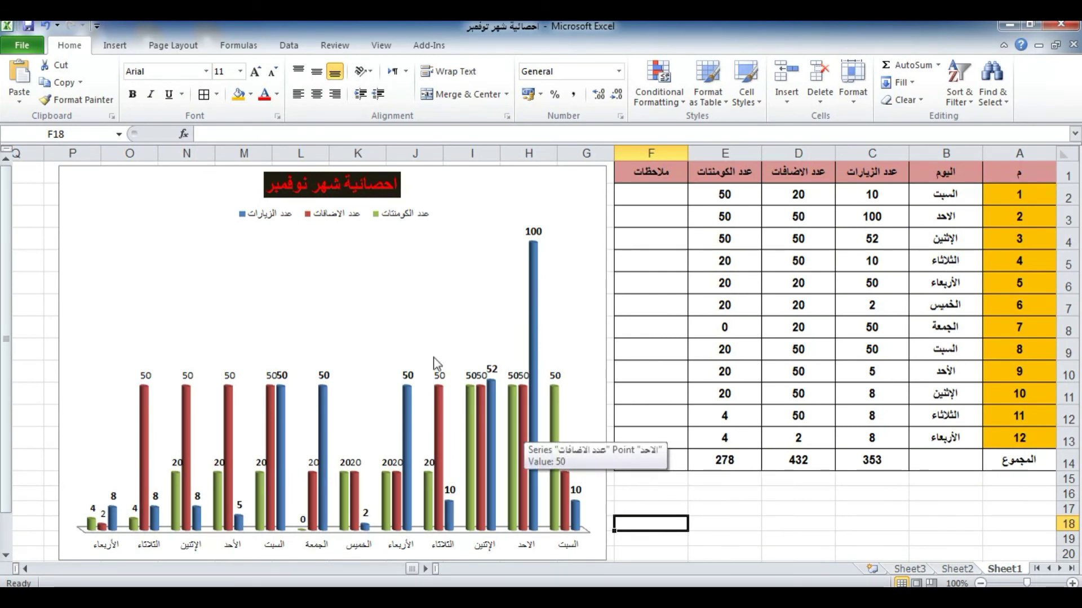
{"action": "left_click", "coordinate": [765, 536]}
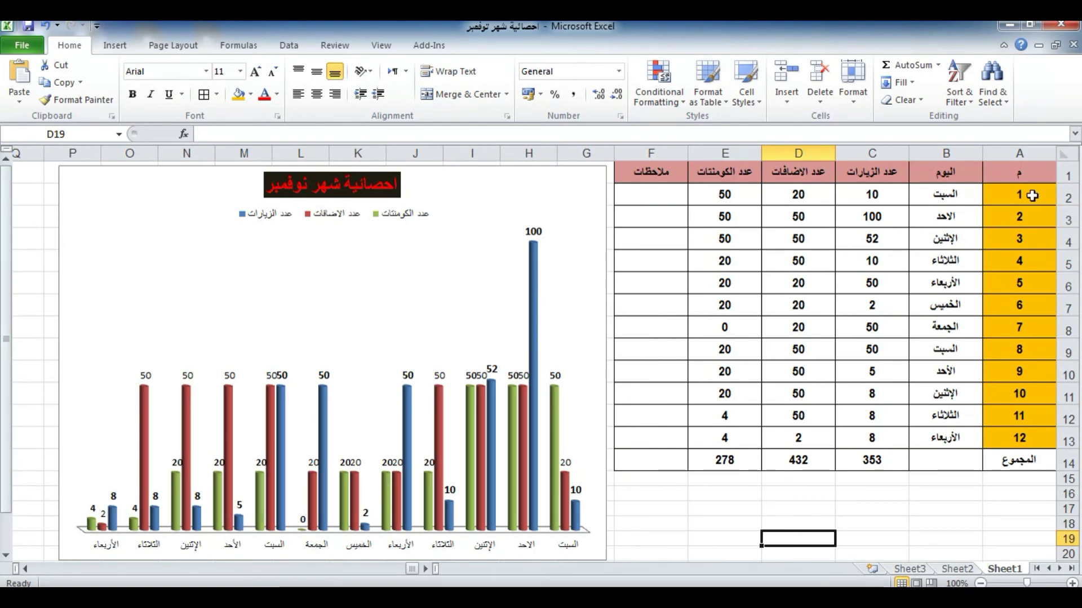
Copy the formatting of cell A2 onto the comment figures in E2:E13 with Format Painter
{"action": "left_click", "coordinate": [1020, 197]}
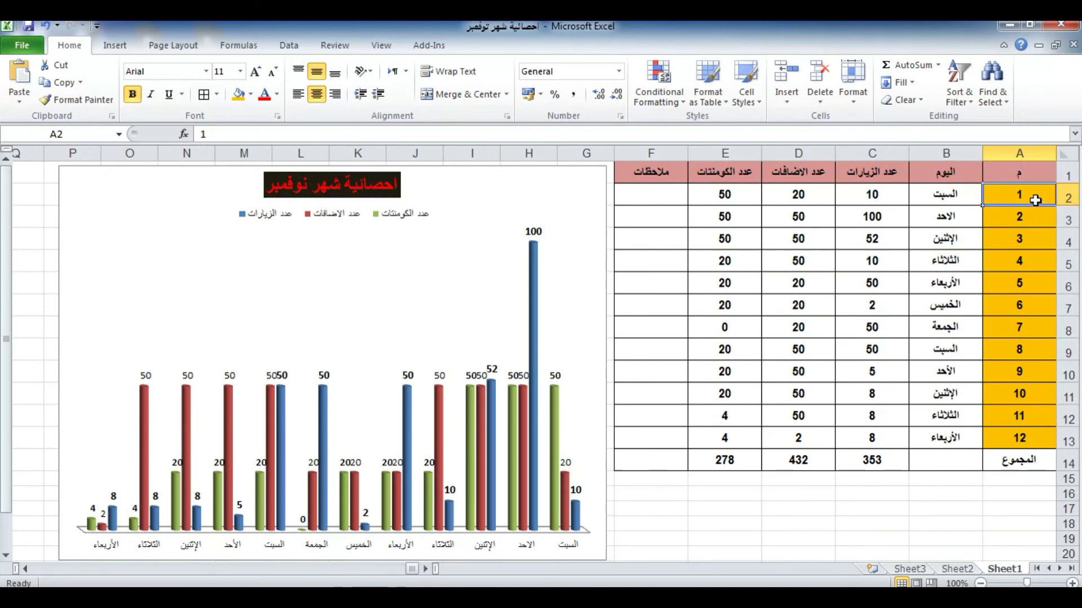
{"action": "left_click", "coordinate": [69, 104]}
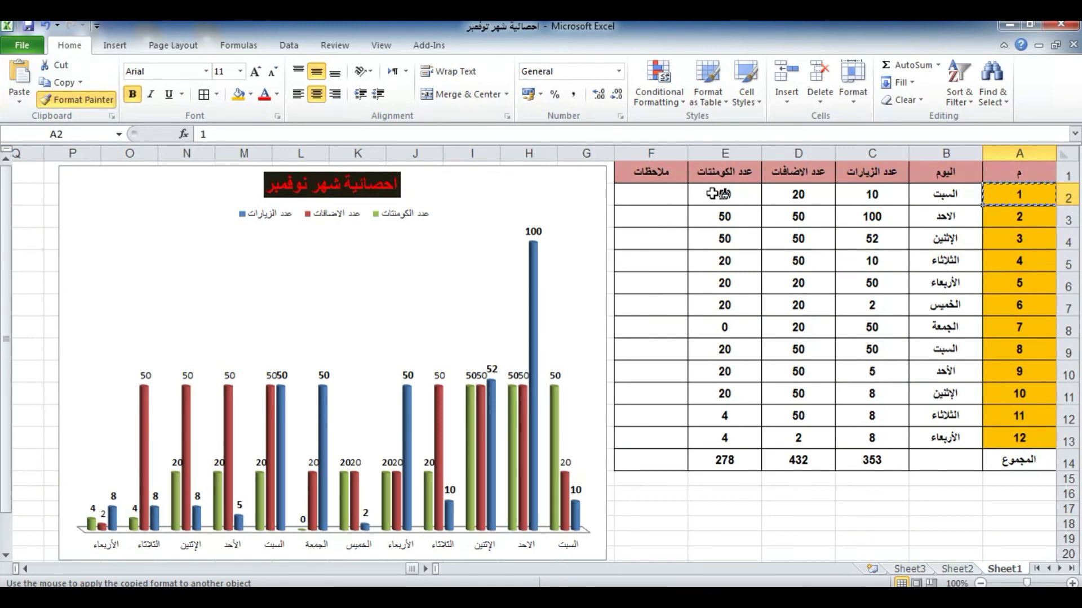
{"action": "left_click_drag", "start_coordinate": [713, 194], "coordinate": [713, 438]}
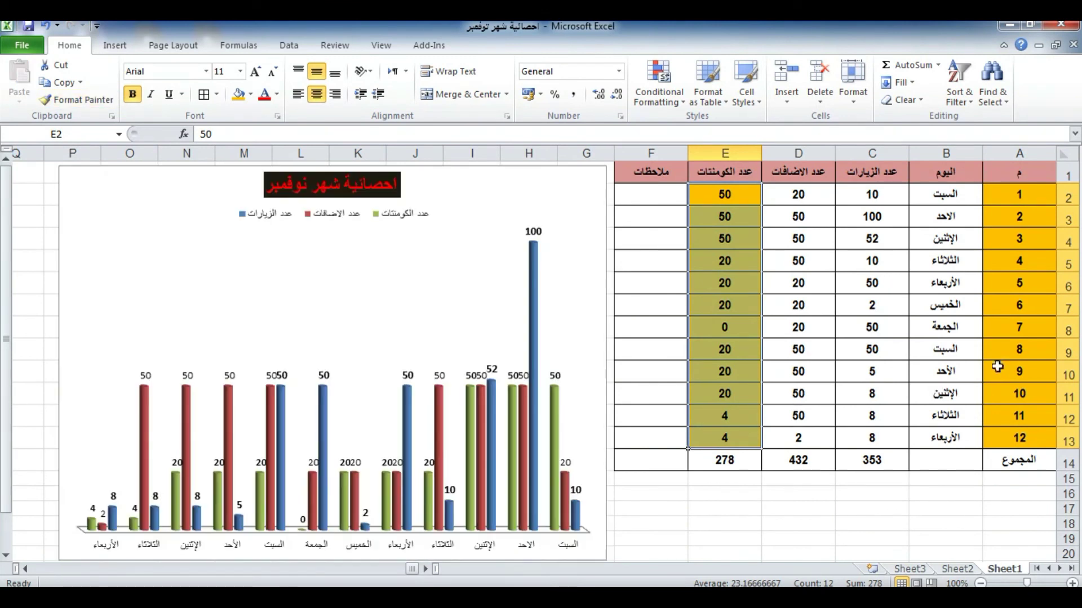
{"action": "left_click", "coordinate": [1014, 340]}
{"action": "left_click", "coordinate": [898, 299]}
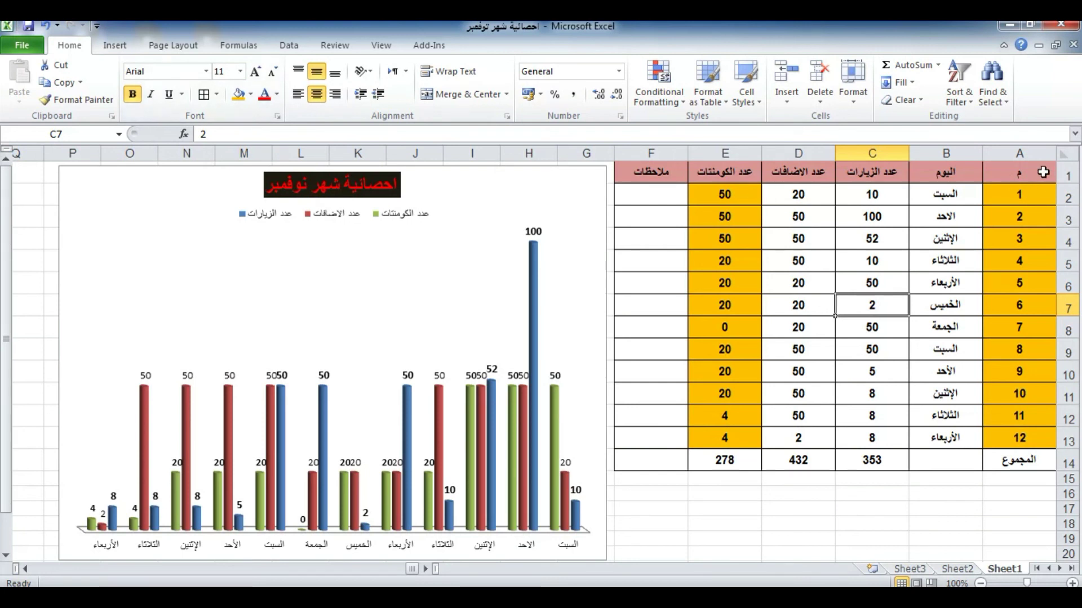
Set the font of the header row cells A1:F1 to Tahoma
{"action": "left_click_drag", "start_coordinate": [1043, 172], "coordinate": [682, 172]}
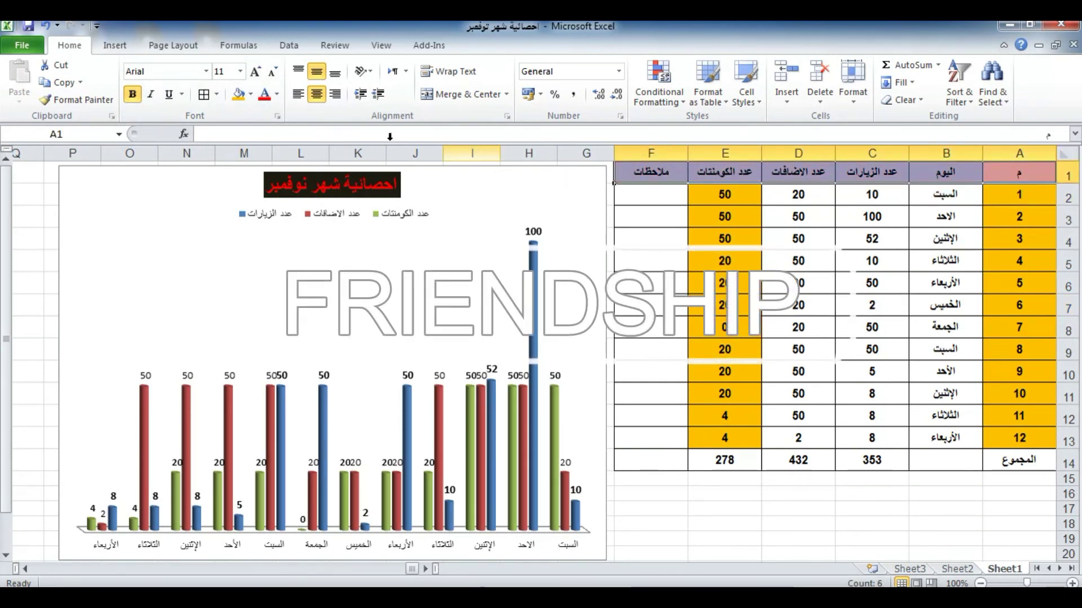
{"action": "left_click", "coordinate": [206, 72]}
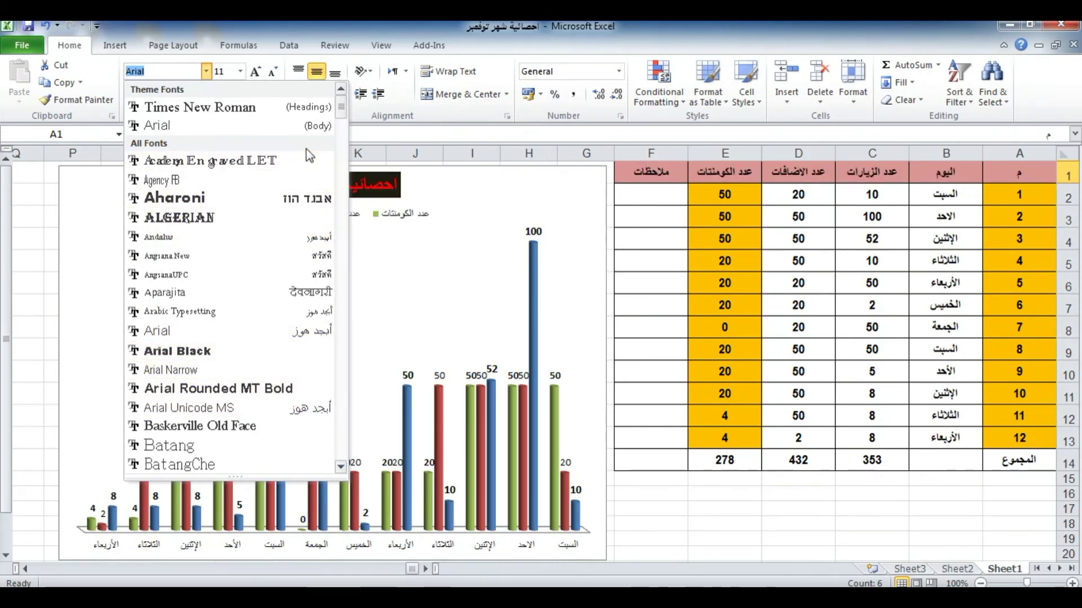
{"action": "left_click_drag", "start_coordinate": [340, 110], "coordinate": [340, 338]}
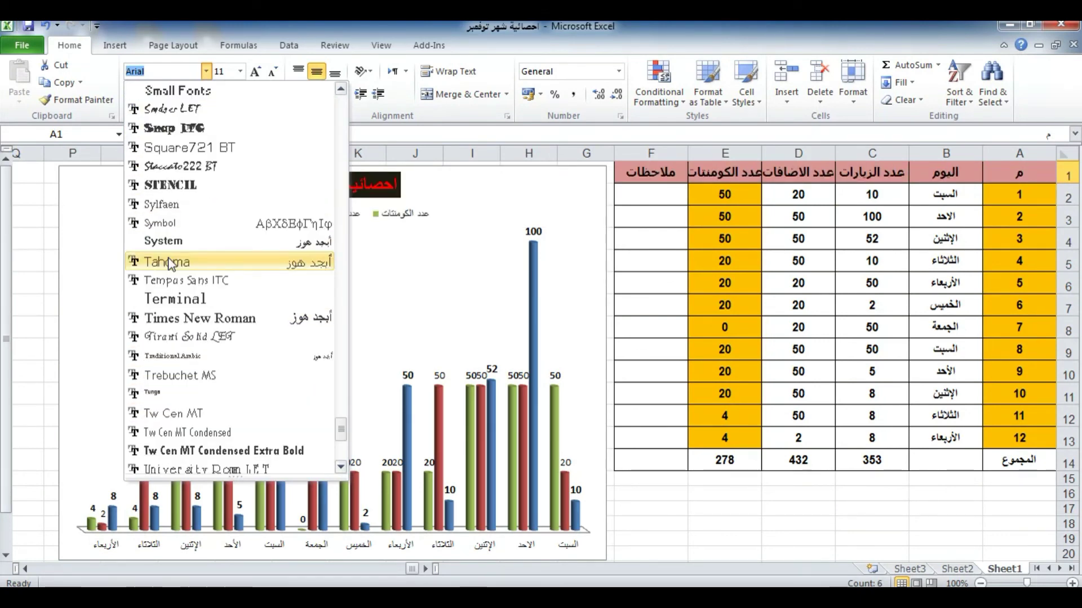
{"action": "left_click", "coordinate": [153, 258]}
Widen columns E and D slightly so the عدد الكومنتات and عدد الاضافات headings fit
{"action": "left_click", "coordinate": [709, 244]}
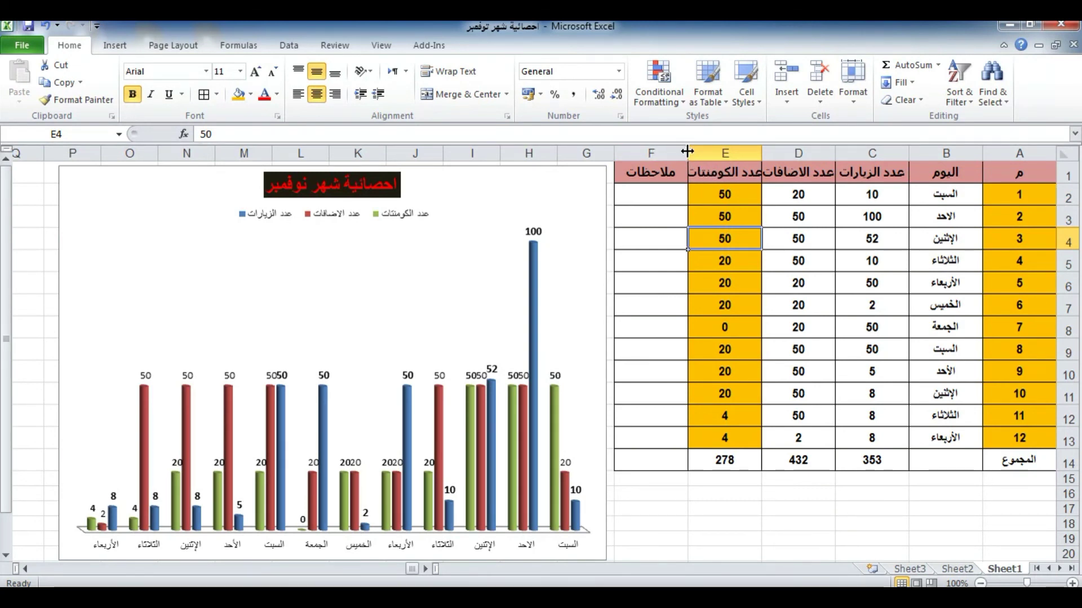
{"action": "left_click_drag", "start_coordinate": [686, 151], "coordinate": [676, 151]}
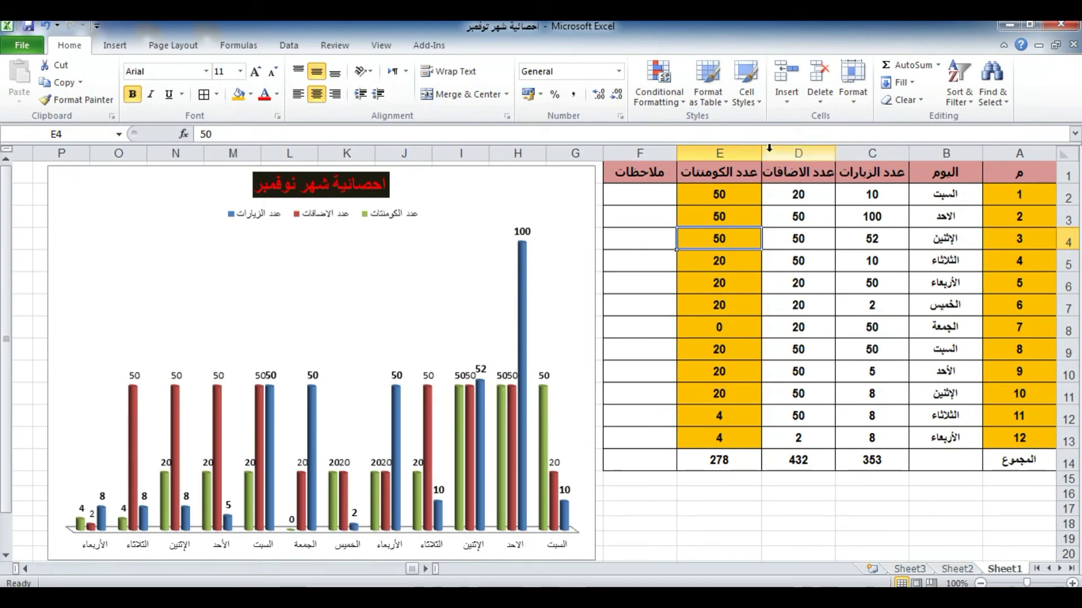
{"action": "left_click_drag", "start_coordinate": [761, 151], "coordinate": [755, 150]}
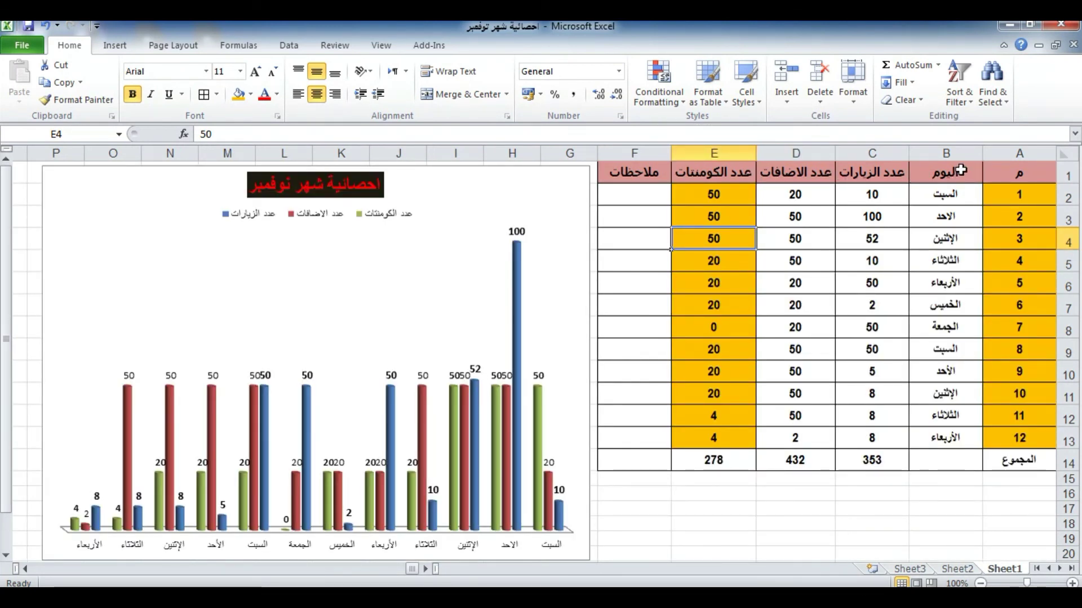
Set the font size of the headings in B1:D1 to 9
{"action": "left_click_drag", "start_coordinate": [960, 169], "coordinate": [784, 174]}
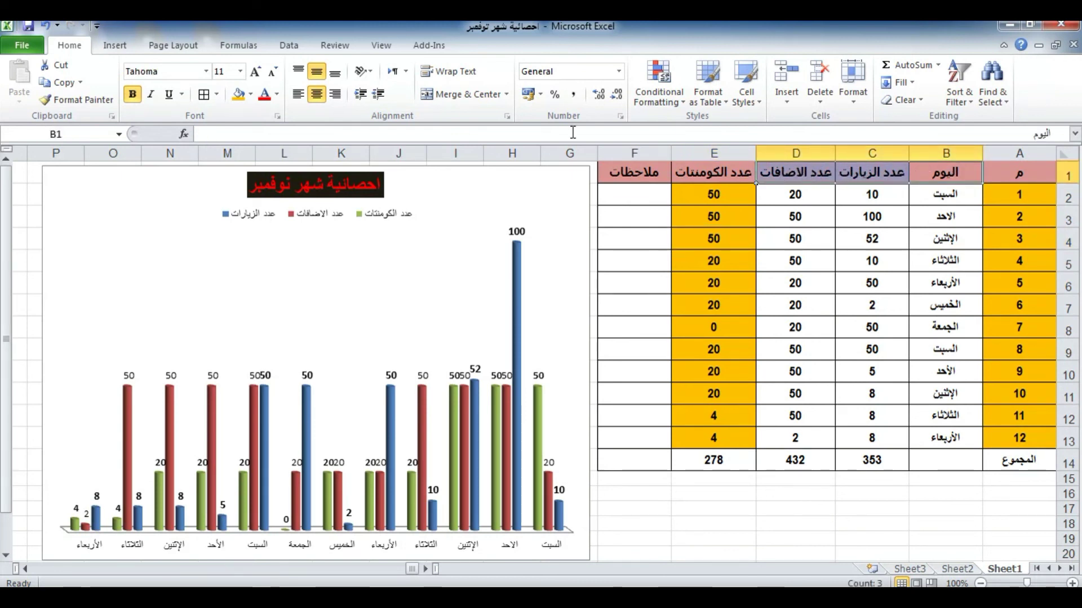
{"action": "left_click", "coordinate": [241, 72]}
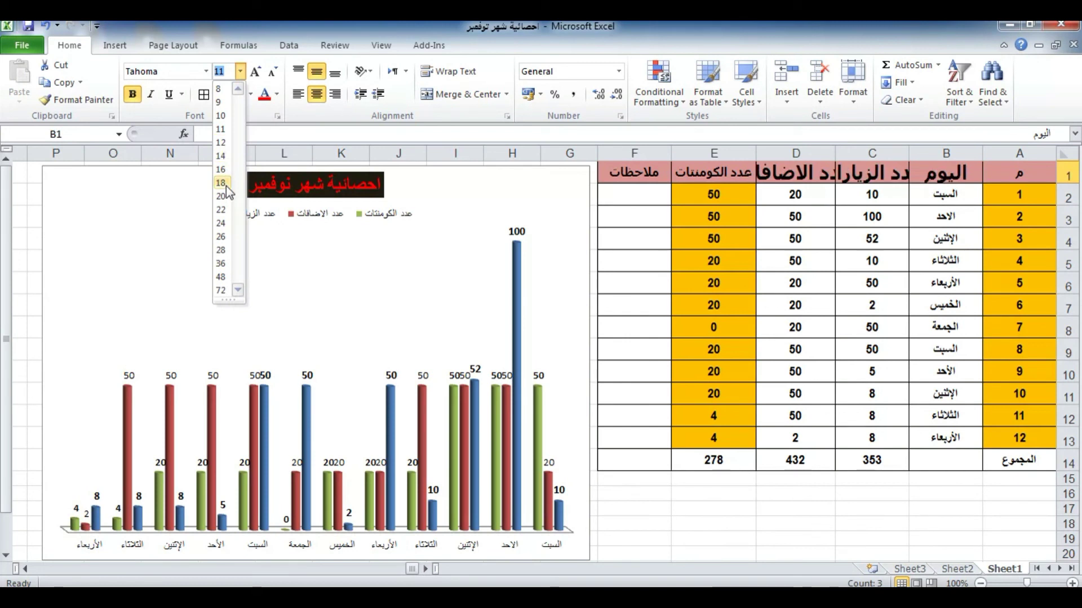
{"action": "left_click", "coordinate": [218, 102]}
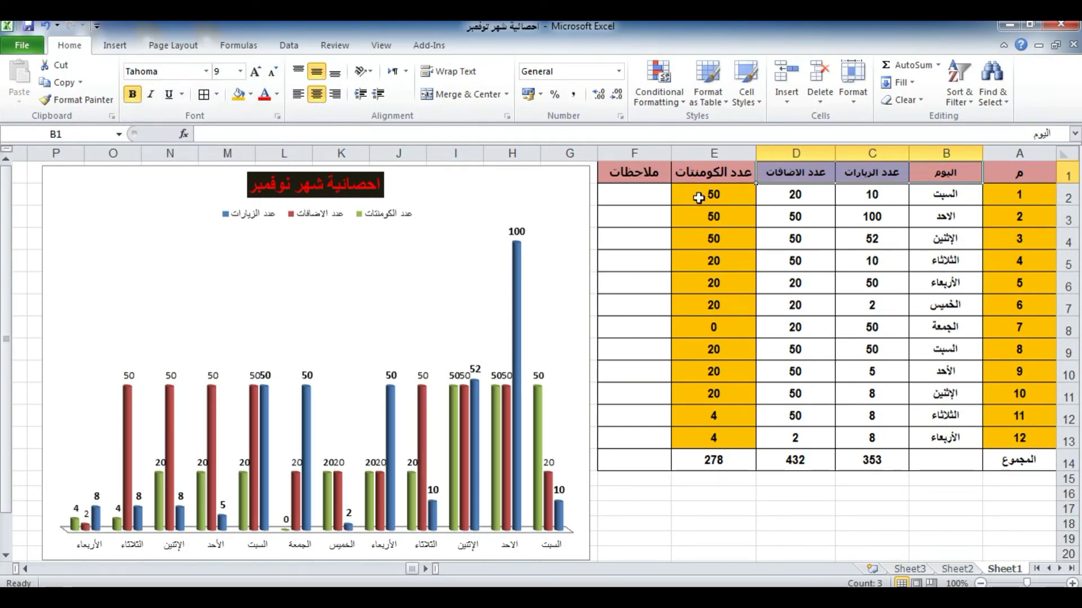
Try underlining the comment figures in E2:E6, remove the underline, and view the available border options
{"action": "left_click_drag", "start_coordinate": [698, 198], "coordinate": [698, 285]}
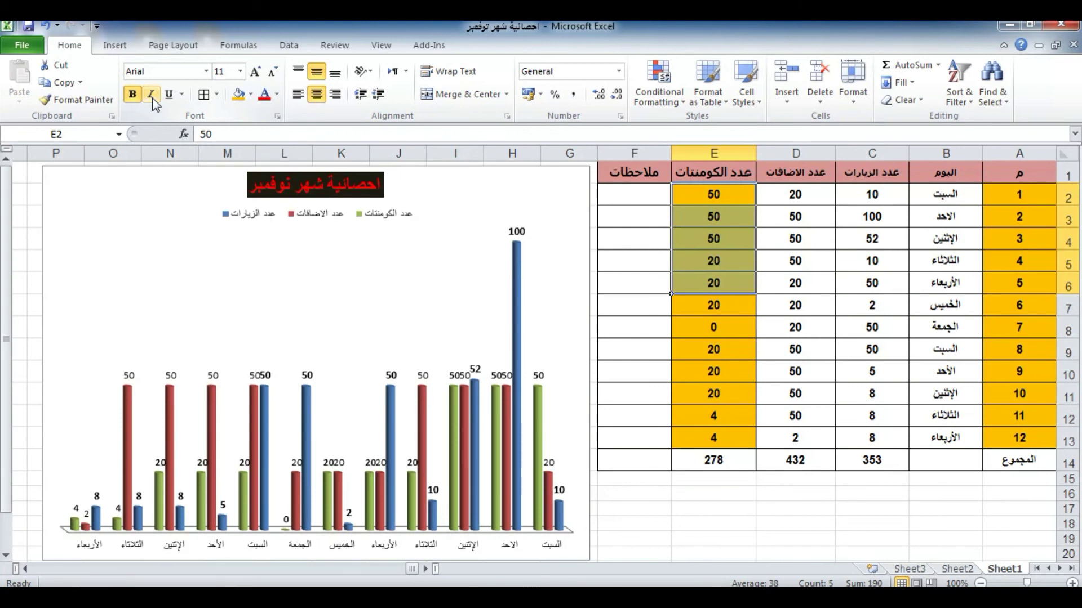
{"action": "left_click", "coordinate": [168, 95]}
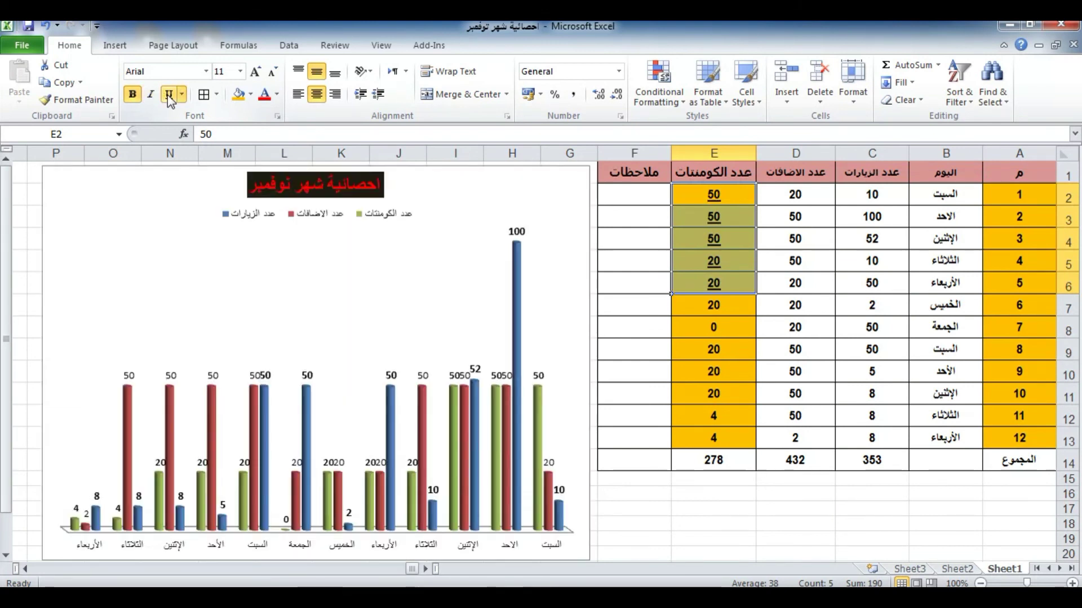
{"action": "left_click", "coordinate": [167, 95]}
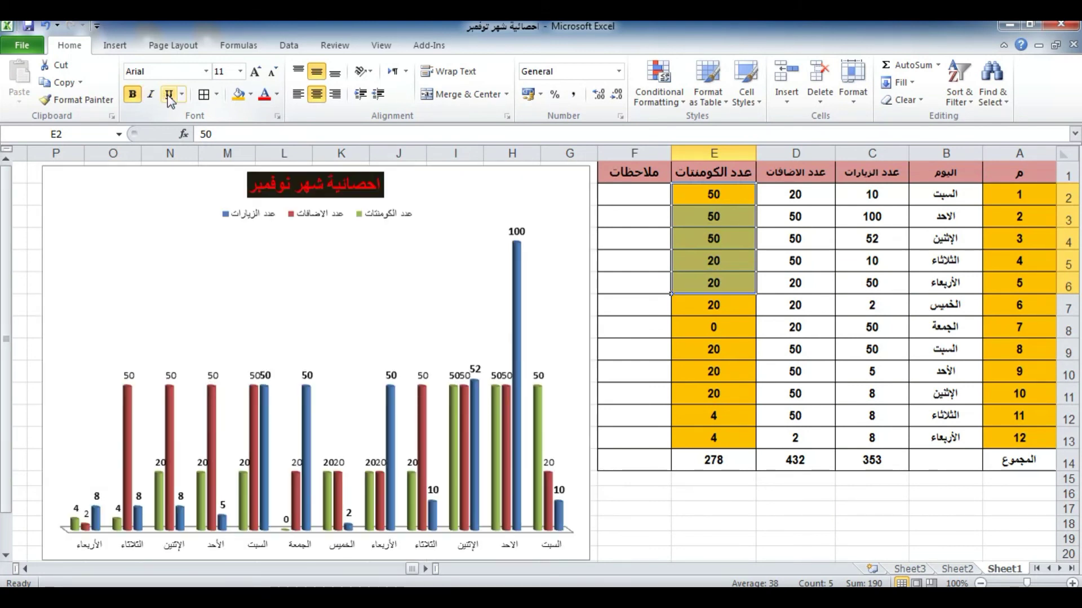
{"action": "left_click", "coordinate": [217, 96]}
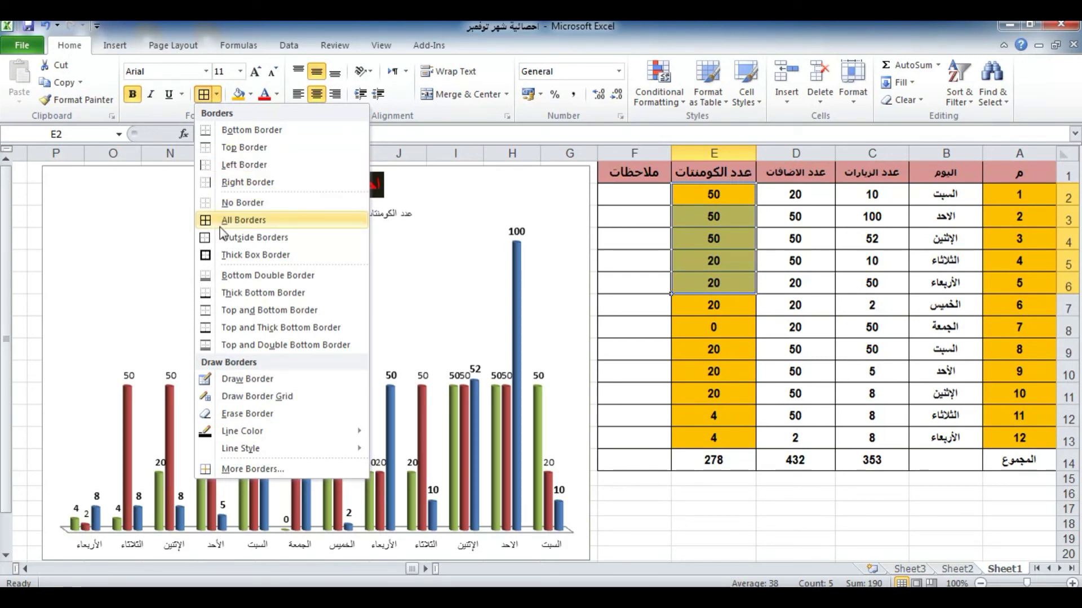
{"action": "left_click", "coordinate": [245, 22]}
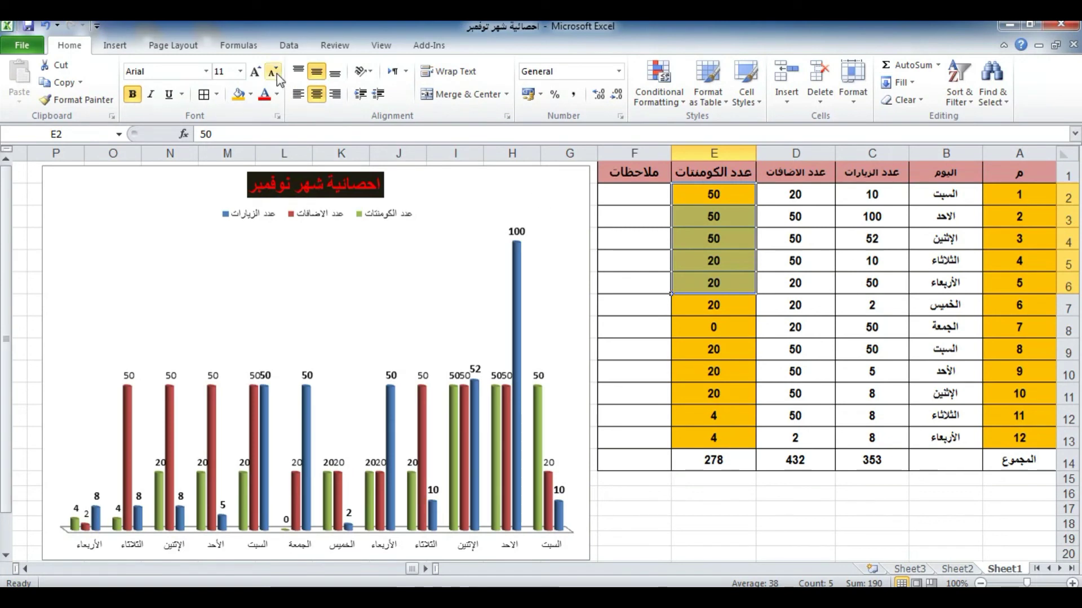
Try top, bottom and left alignment on E2:E6, then restore middle and center alignment
{"action": "left_click", "coordinate": [300, 75]}
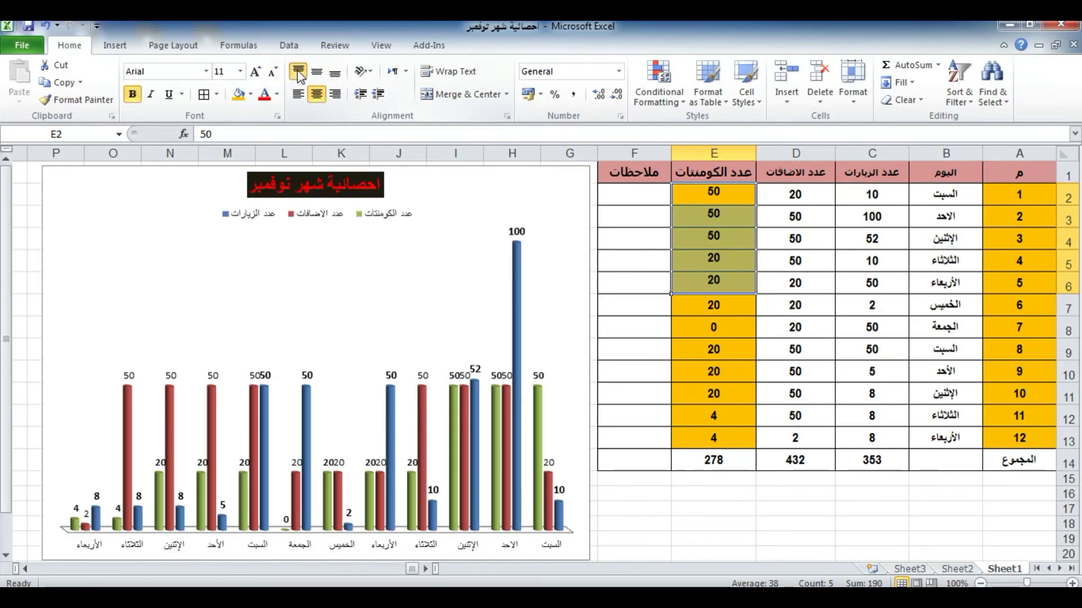
{"action": "left_click", "coordinate": [299, 76]}
{"action": "left_click", "coordinate": [299, 95]}
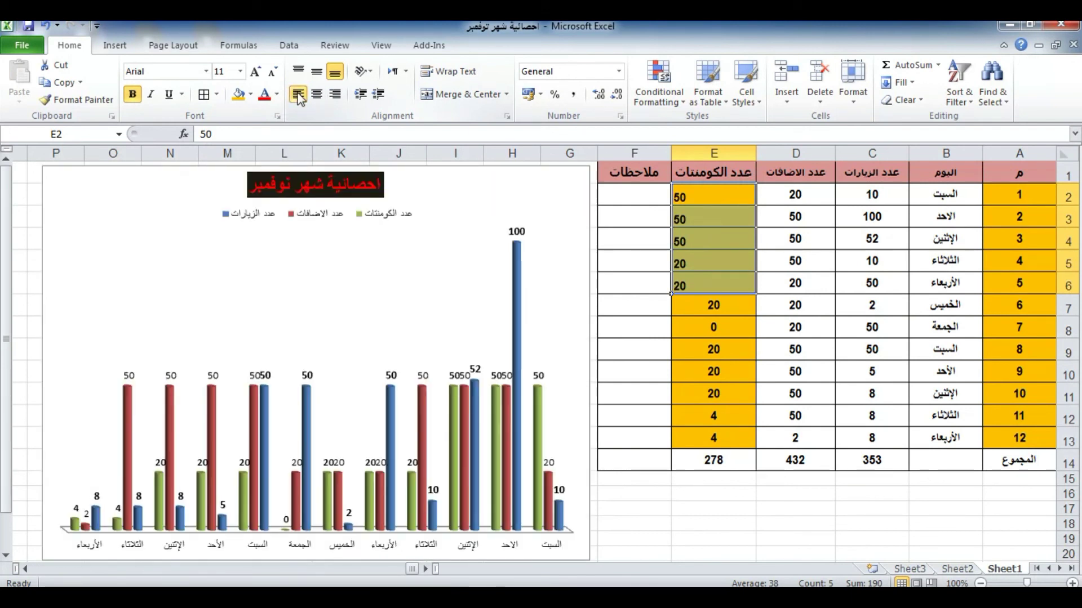
{"action": "left_click", "coordinate": [317, 71]}
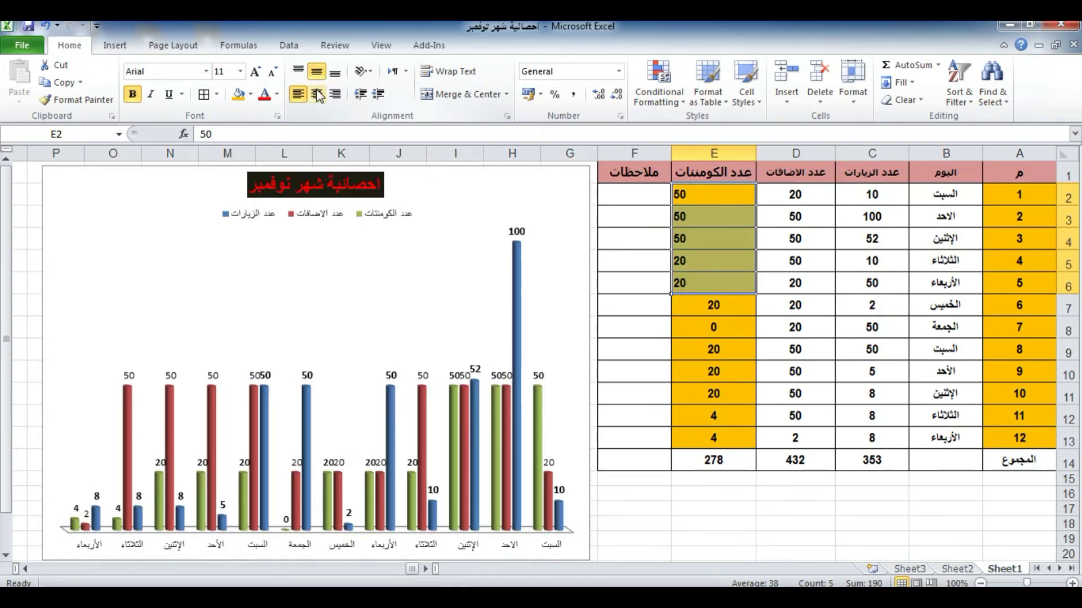
{"action": "left_click", "coordinate": [317, 94]}
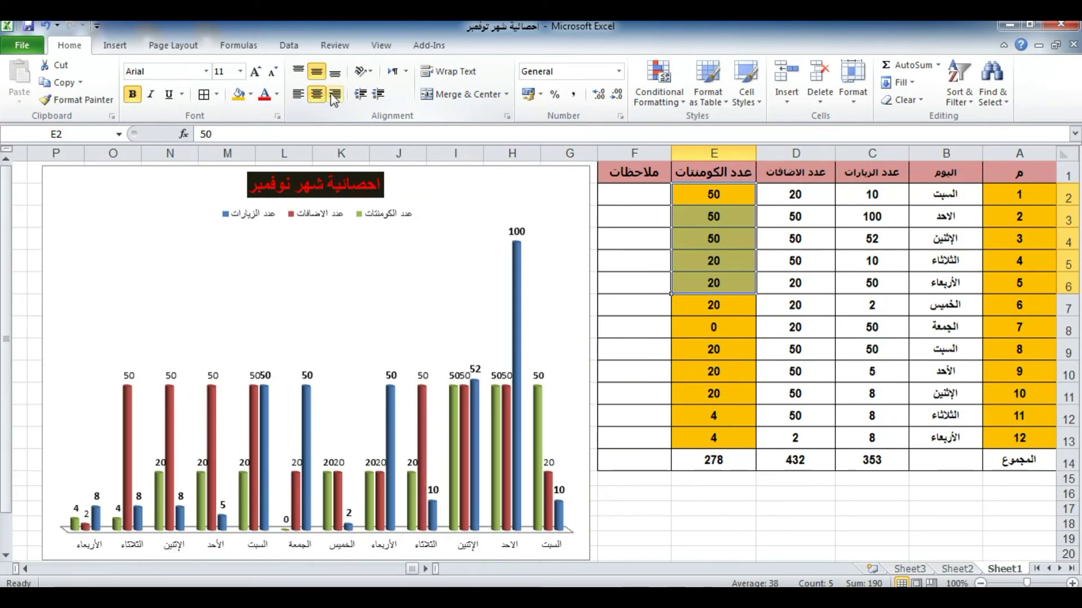
Right-align the comment figures in E2:E6, try bottom alignment, and set their vertical alignment to middle
{"action": "left_click", "coordinate": [335, 95]}
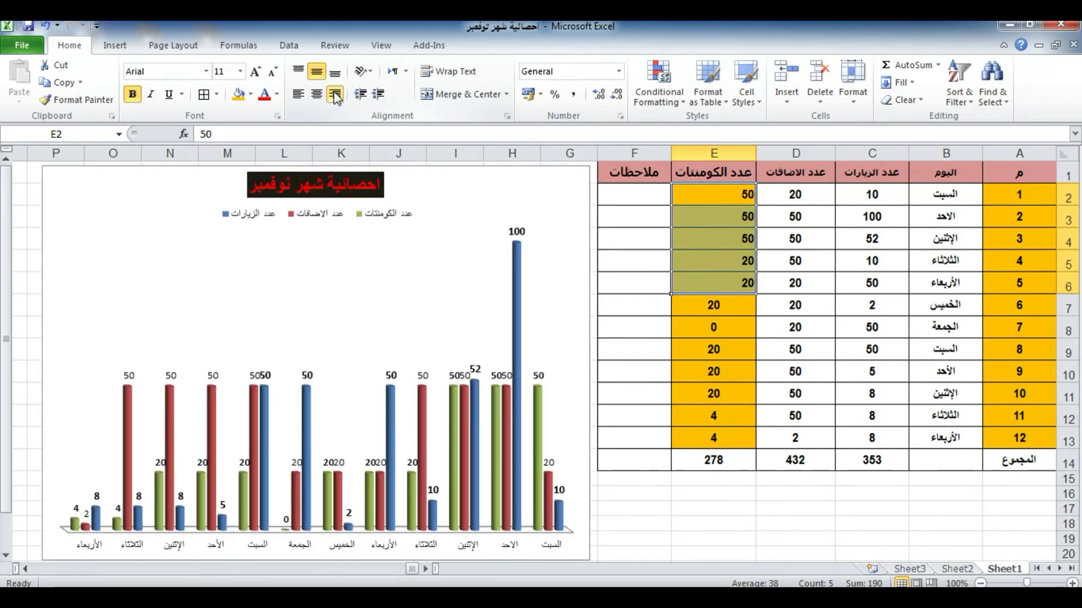
{"action": "left_click", "coordinate": [335, 74]}
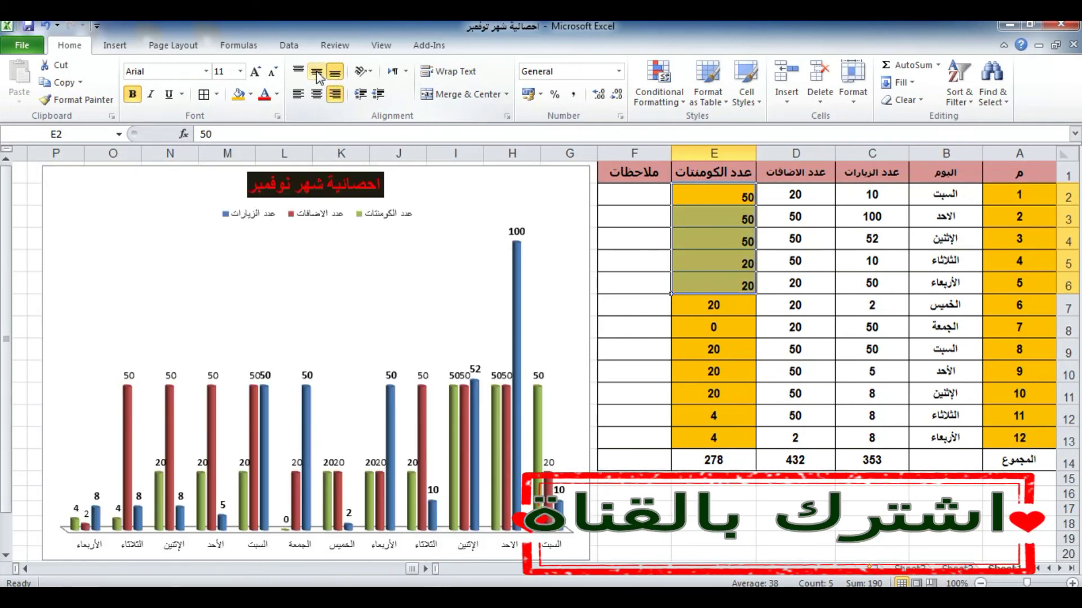
{"action": "left_click", "coordinate": [317, 74]}
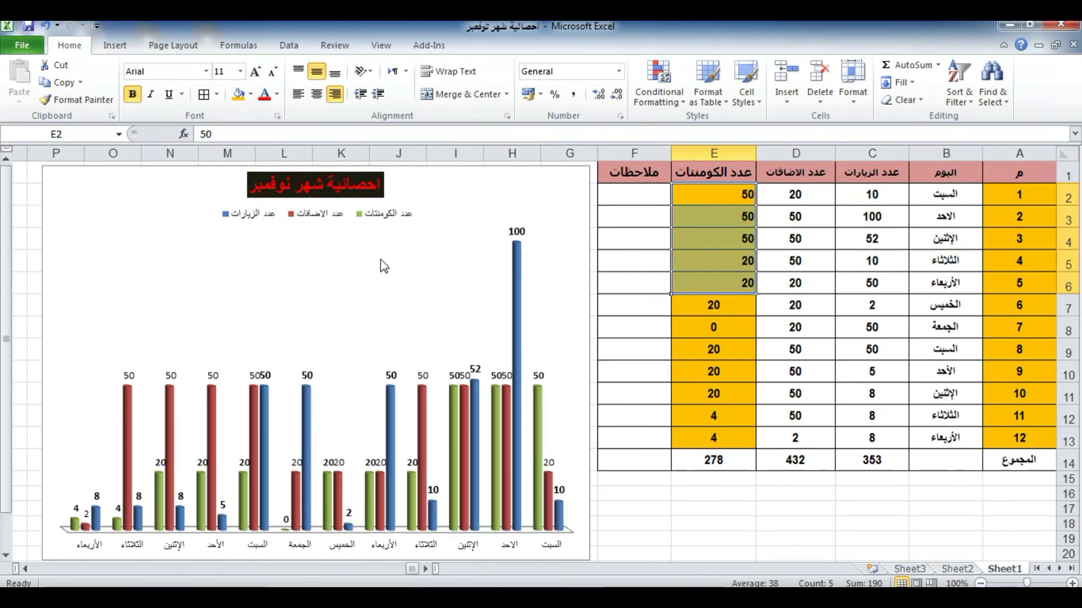
{"action": "left_click", "coordinate": [637, 523]}
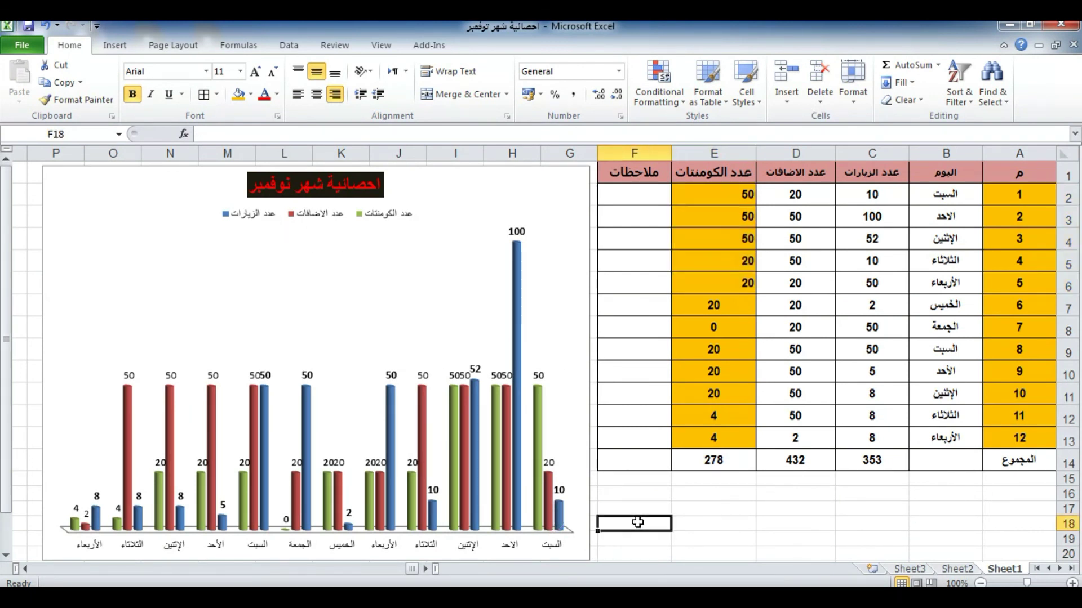